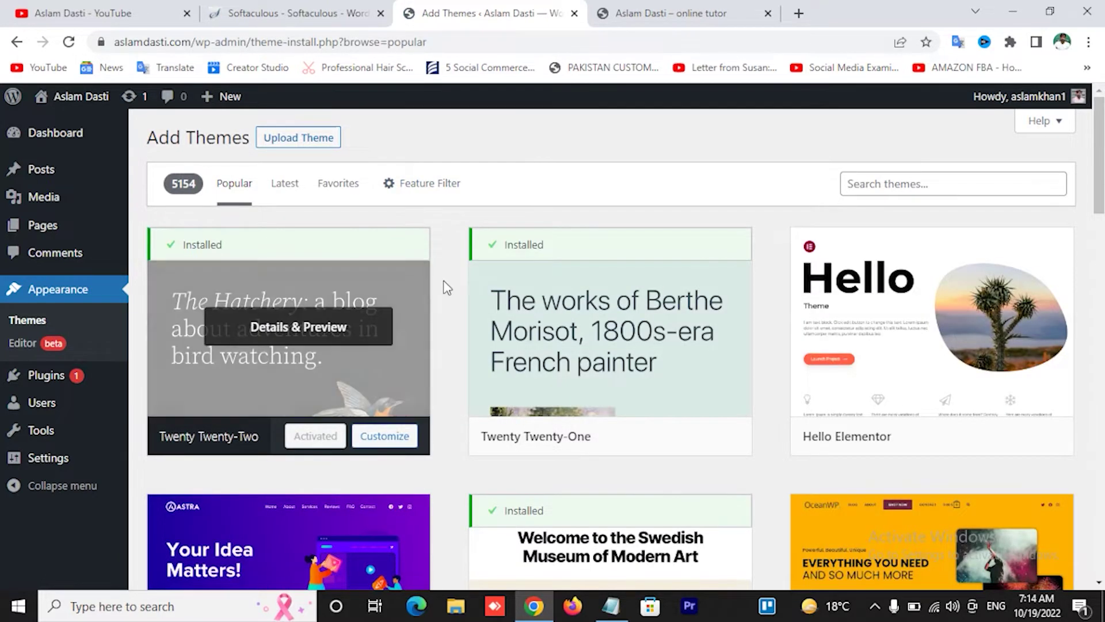
# - Browse the popular WordPress themes, from Twenty Twenty-Two down to GeneratePress, for one to install
pyautogui.scroll(-3, 829, 302)
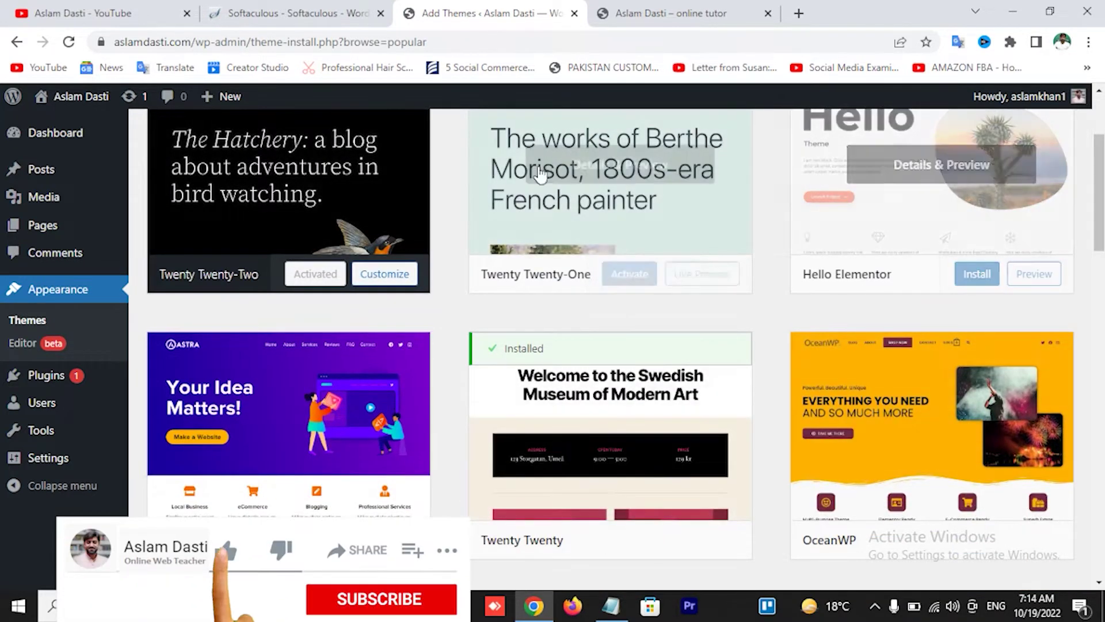
pyautogui.scroll(-4, 198, 210)
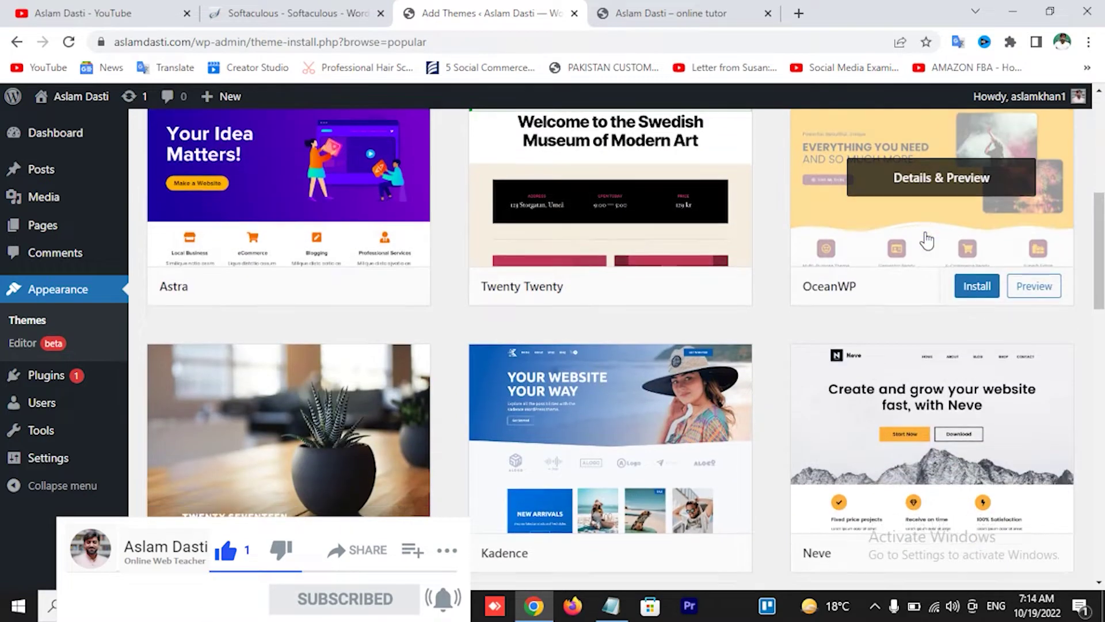
pyautogui.scroll(-2, 926, 241)
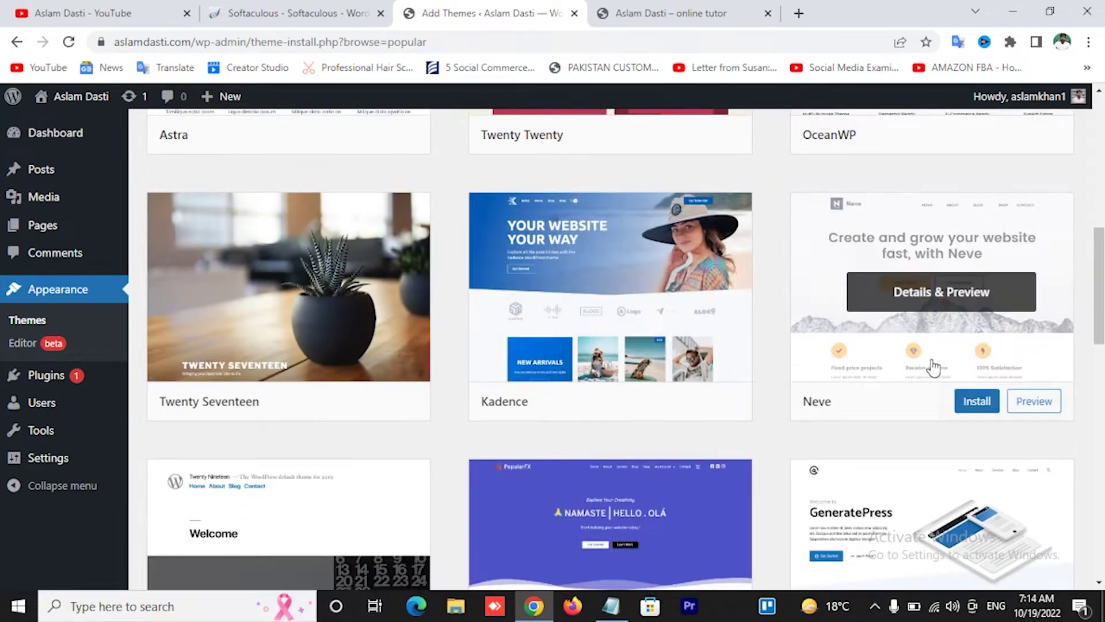
pyautogui.scroll(-4, 933, 365)
pyautogui.scroll(7, 562, 371)
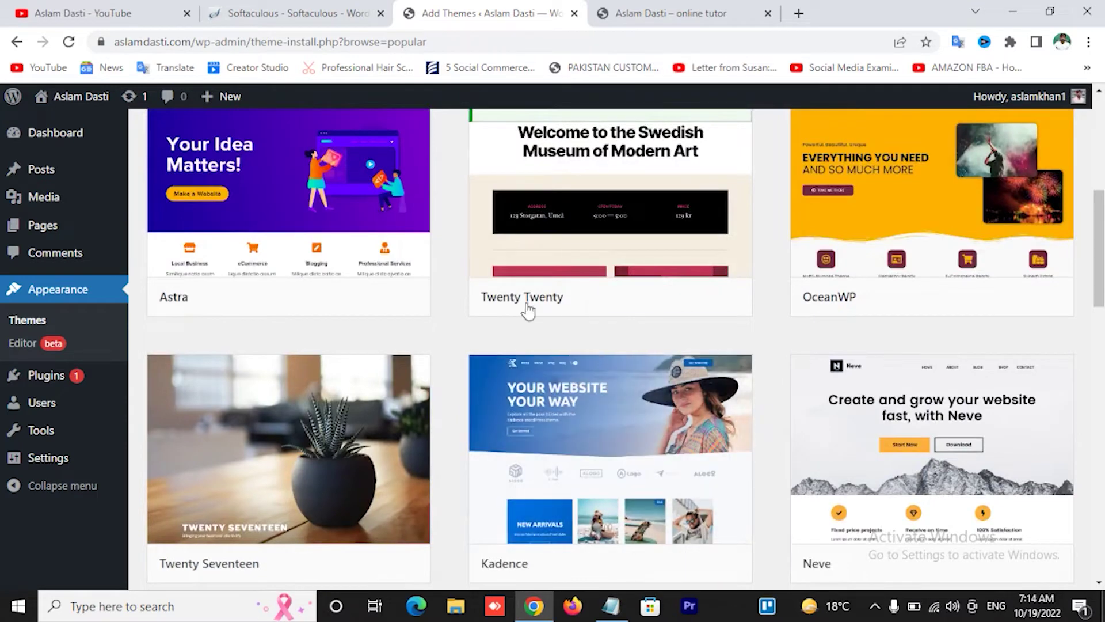
pyautogui.scroll(-4, 524, 311)
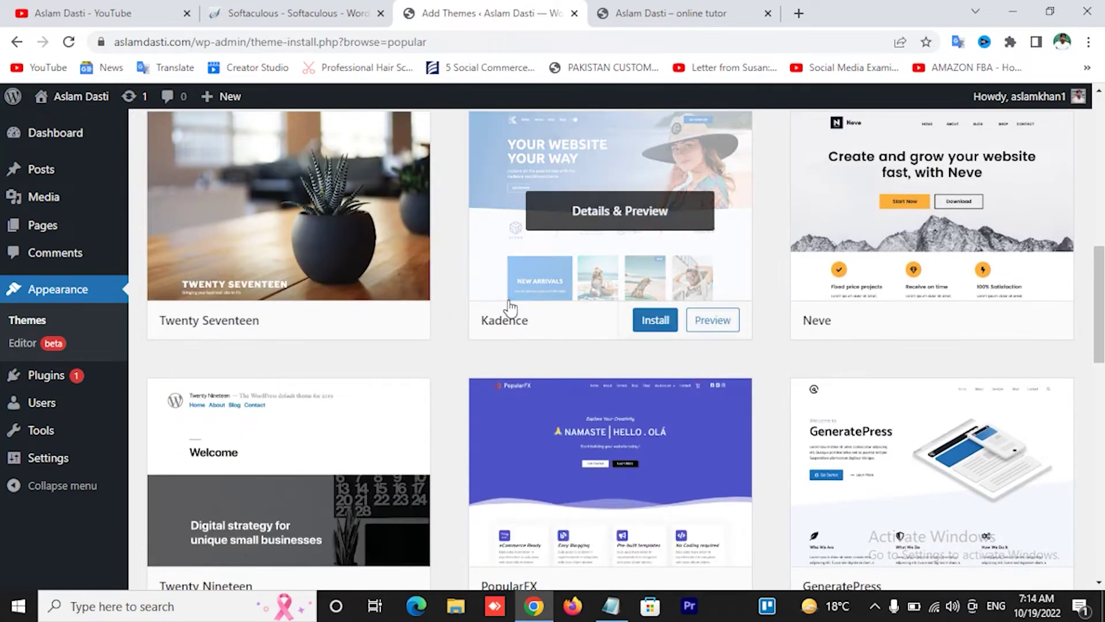
pyautogui.scroll(1, 510, 308)
pyautogui.scroll(5, 510, 308)
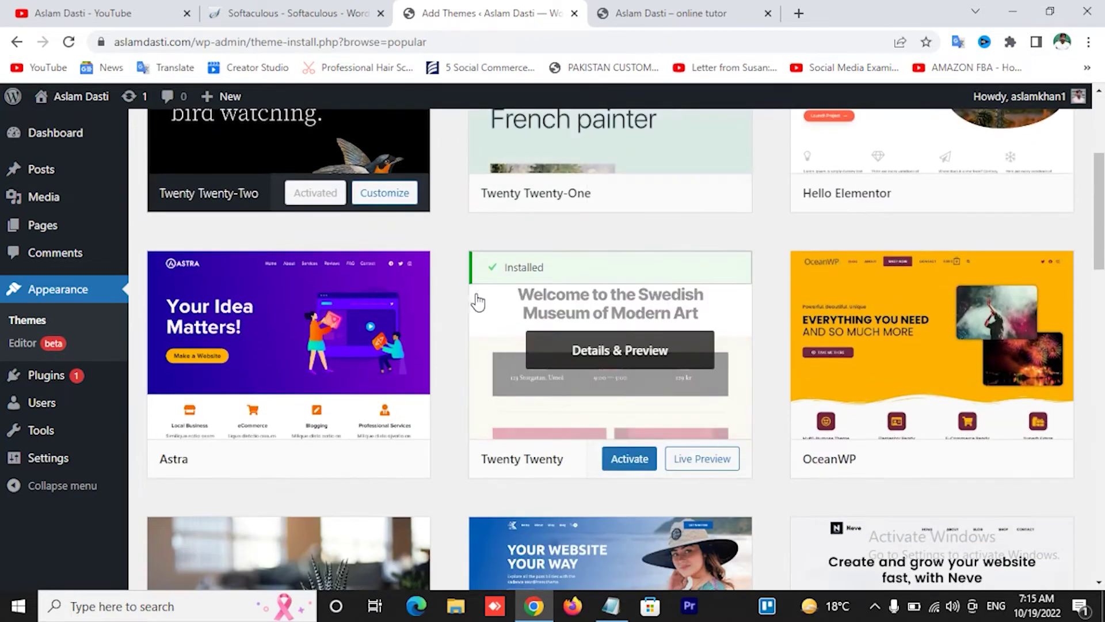
# - Install the Astra theme from its details preview and activate it on the site
pyautogui.click(324, 319)
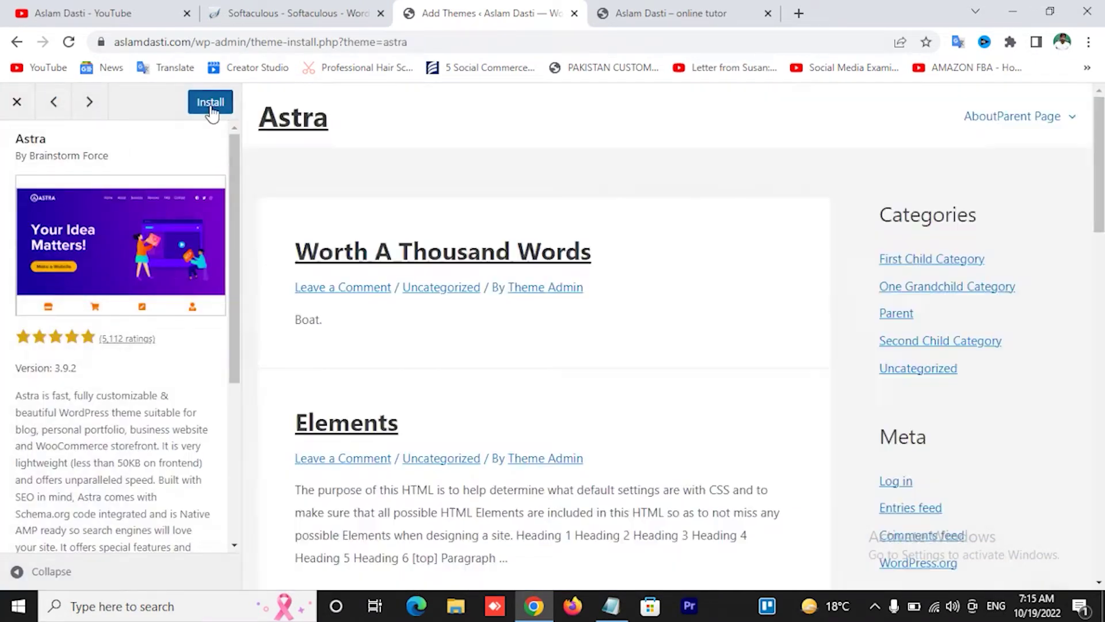
pyautogui.click(212, 109)
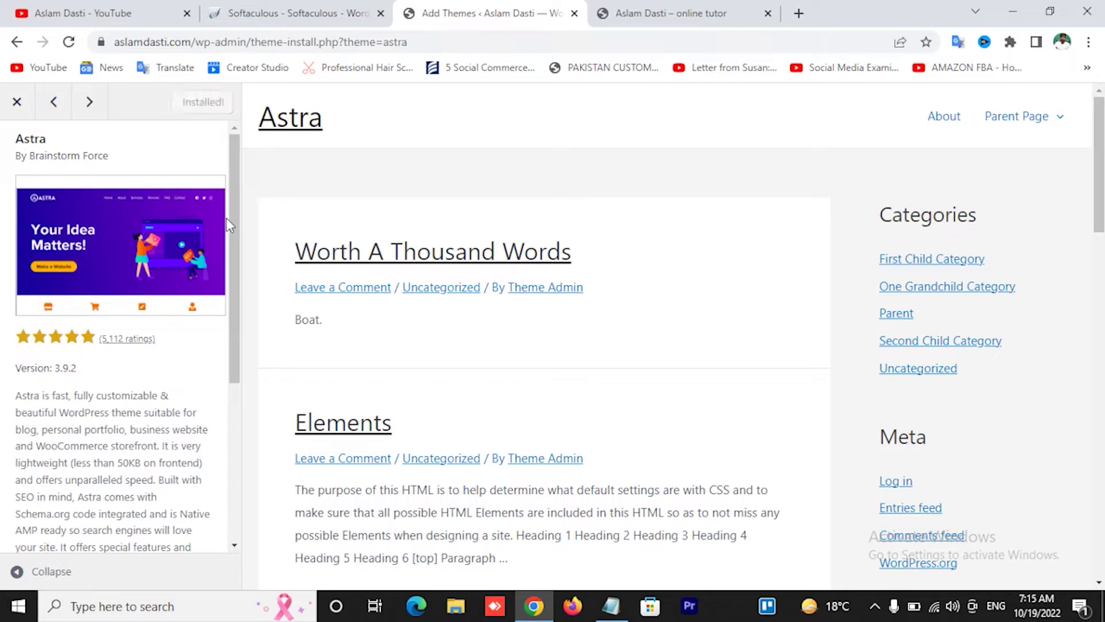
pyautogui.click(216, 103)
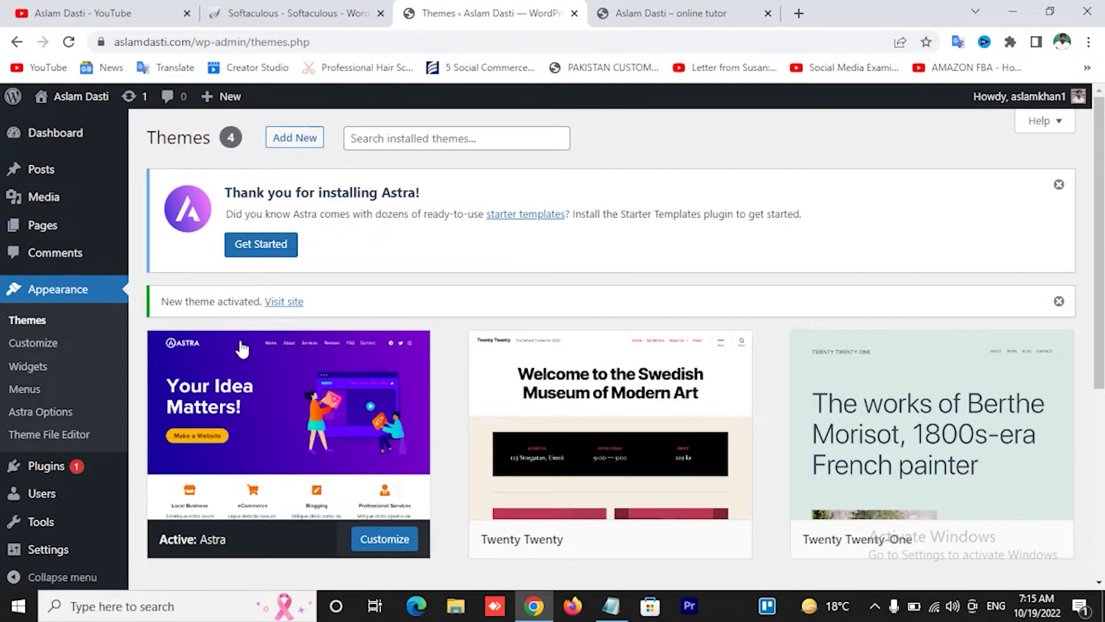
# - Start the Astra Starter Templates setup, begin building the website, and choose Elementor as the page builder
pyautogui.moveTo(86, 469)
pyautogui.click(258, 245)
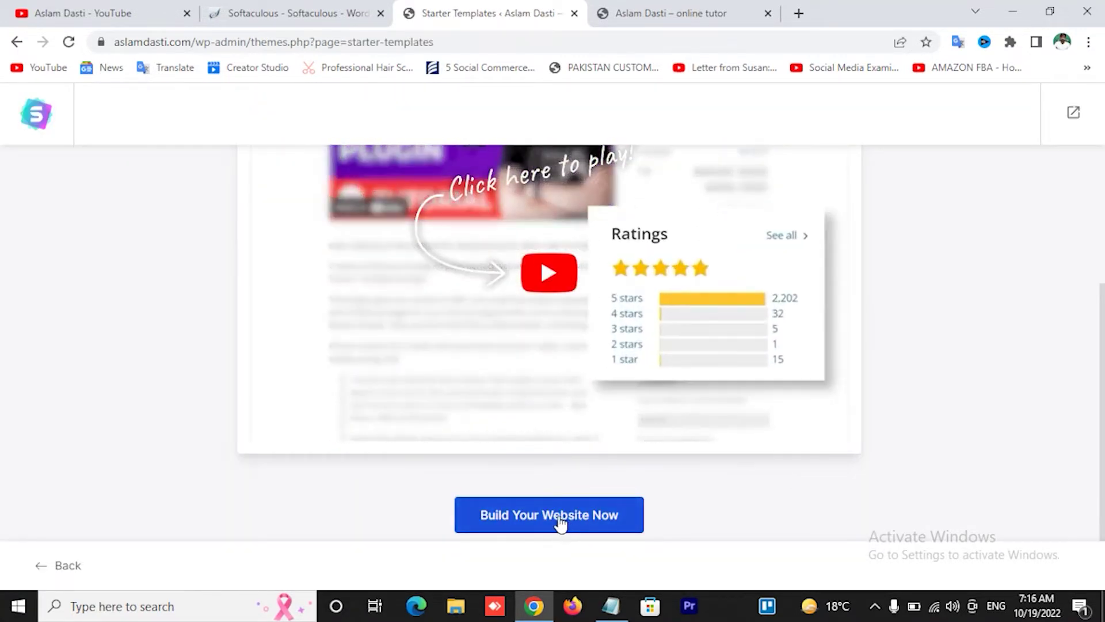
pyautogui.click(562, 524)
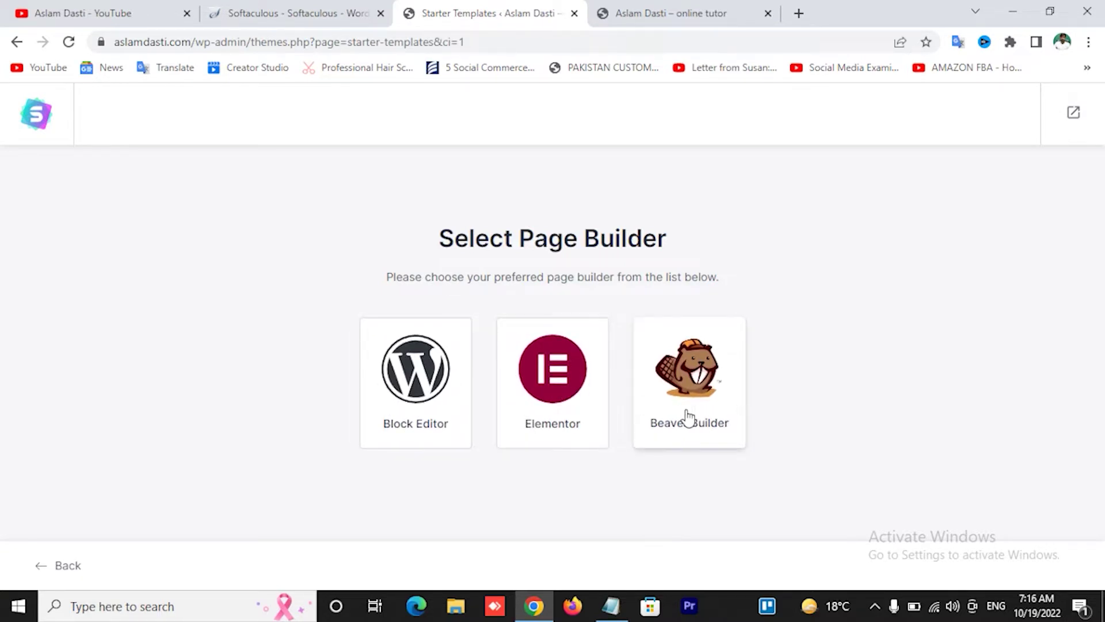
pyautogui.click(551, 383)
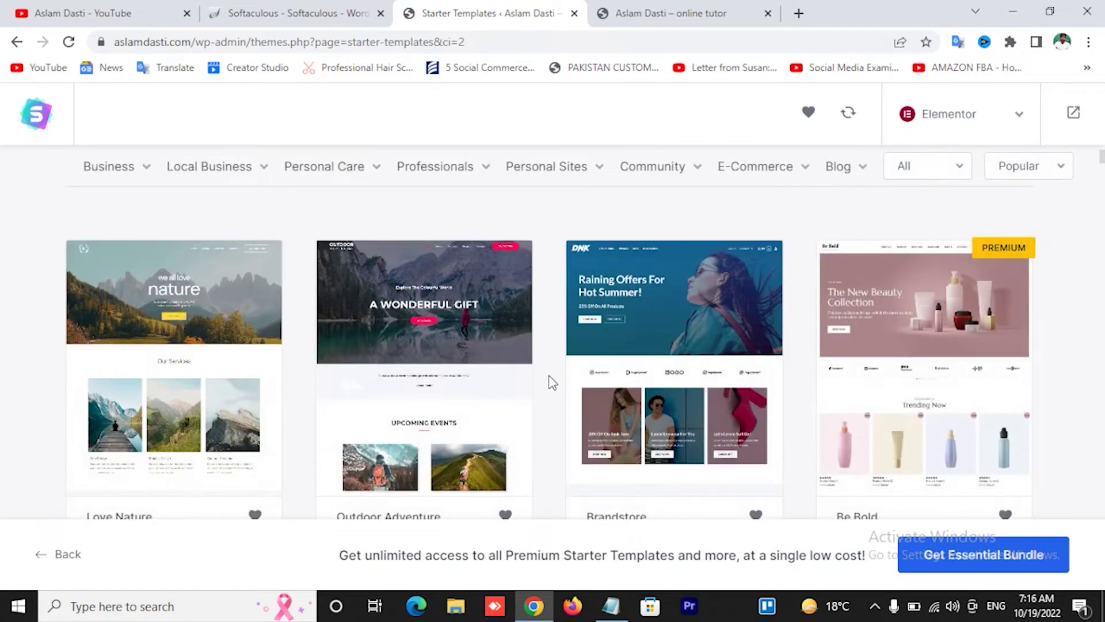
# - Filter the starter templates by the Gardening category within Business
pyautogui.scroll(-10, 610, 382)
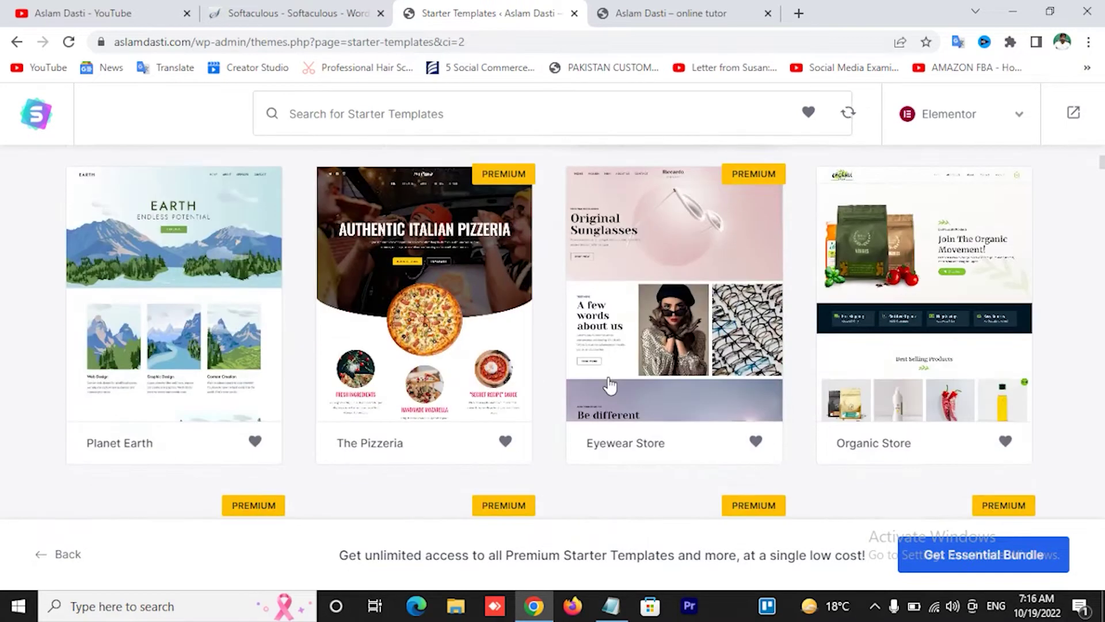
pyautogui.scroll(15, 609, 386)
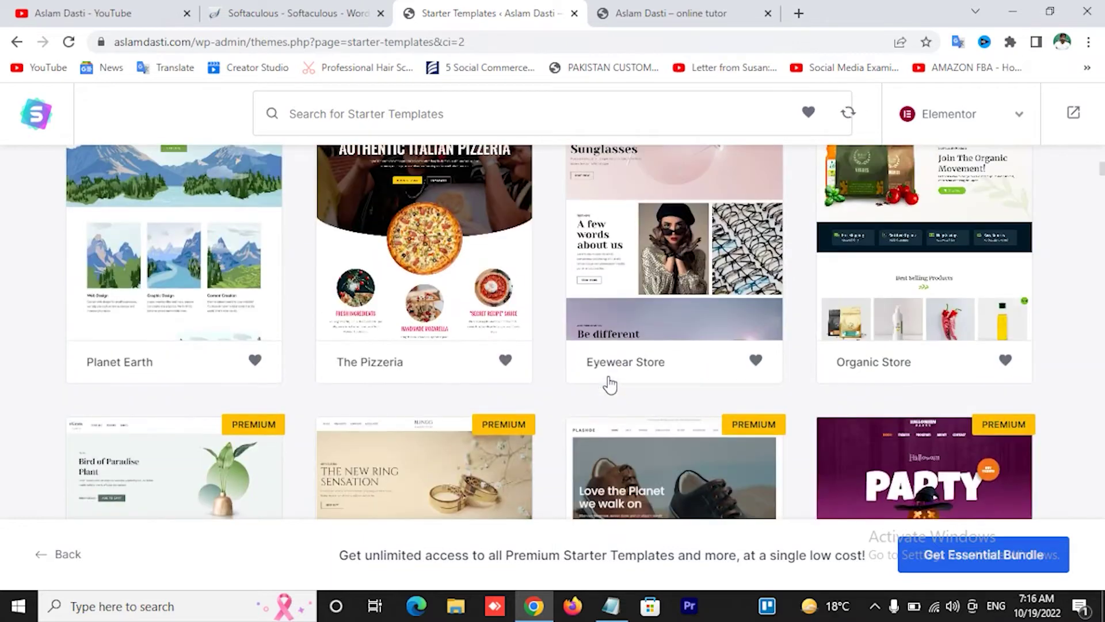
pyautogui.scroll(5, 609, 385)
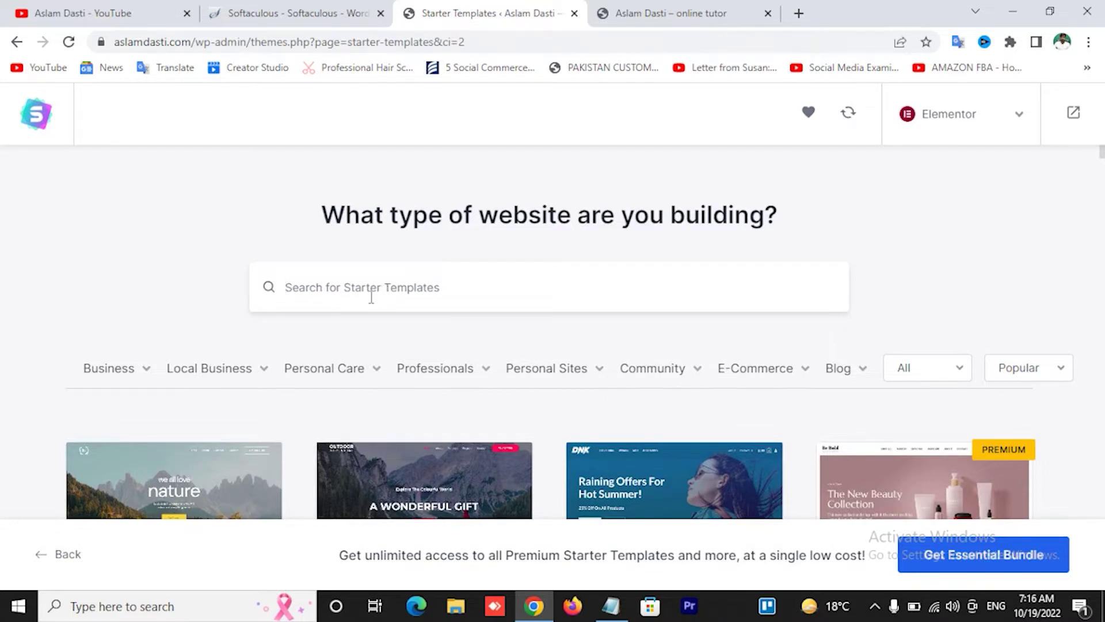
pyautogui.moveTo(148, 371)
pyautogui.scroll(-3, 154, 374)
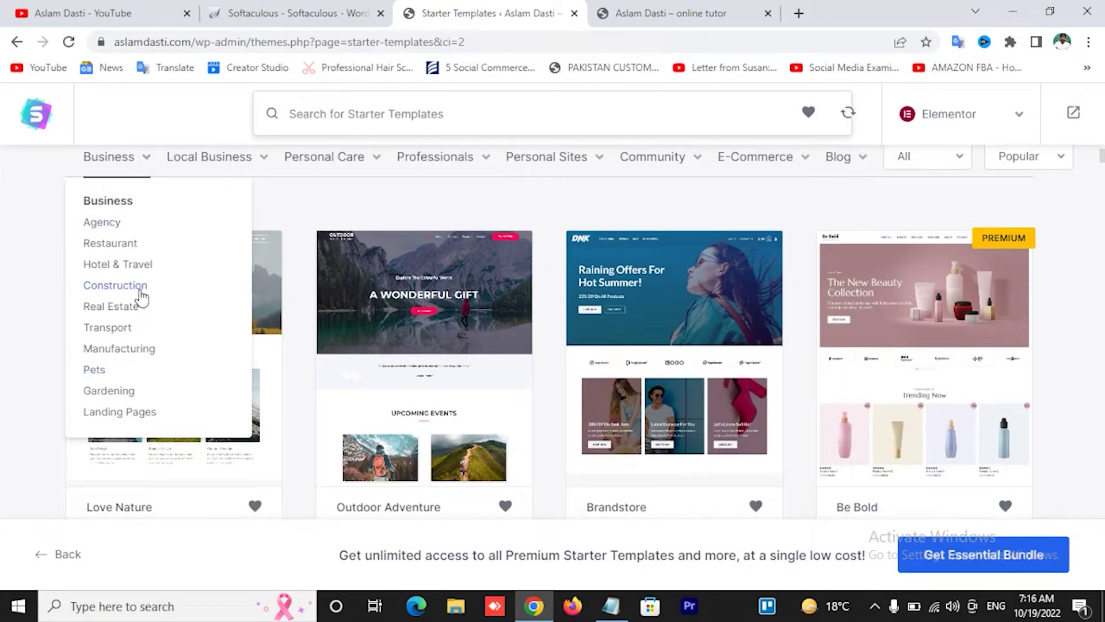
pyautogui.click(109, 391)
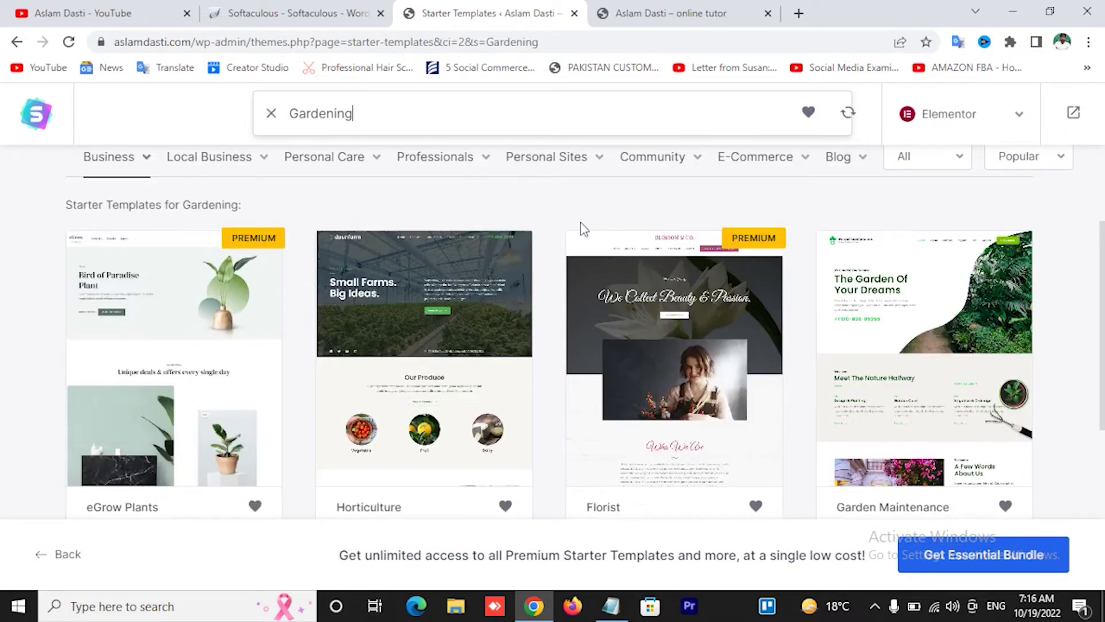
# - Review the Gardening starter templates and select the Garden Maintenance template
pyautogui.scroll(-2, 626, 458)
pyautogui.scroll(-4, 629, 458)
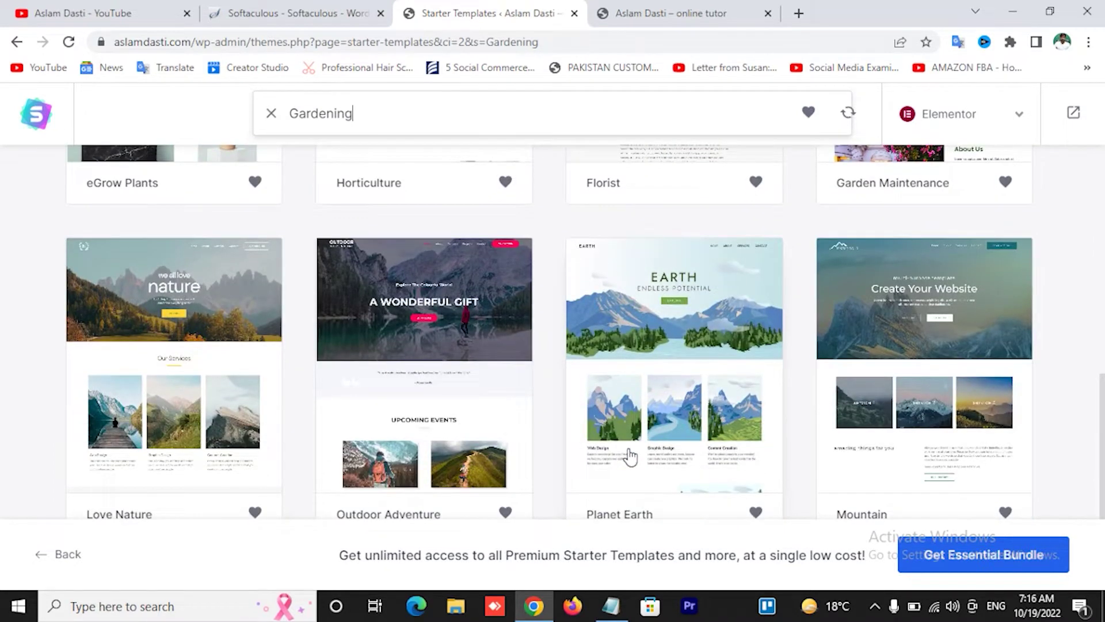
pyautogui.scroll(6, 631, 456)
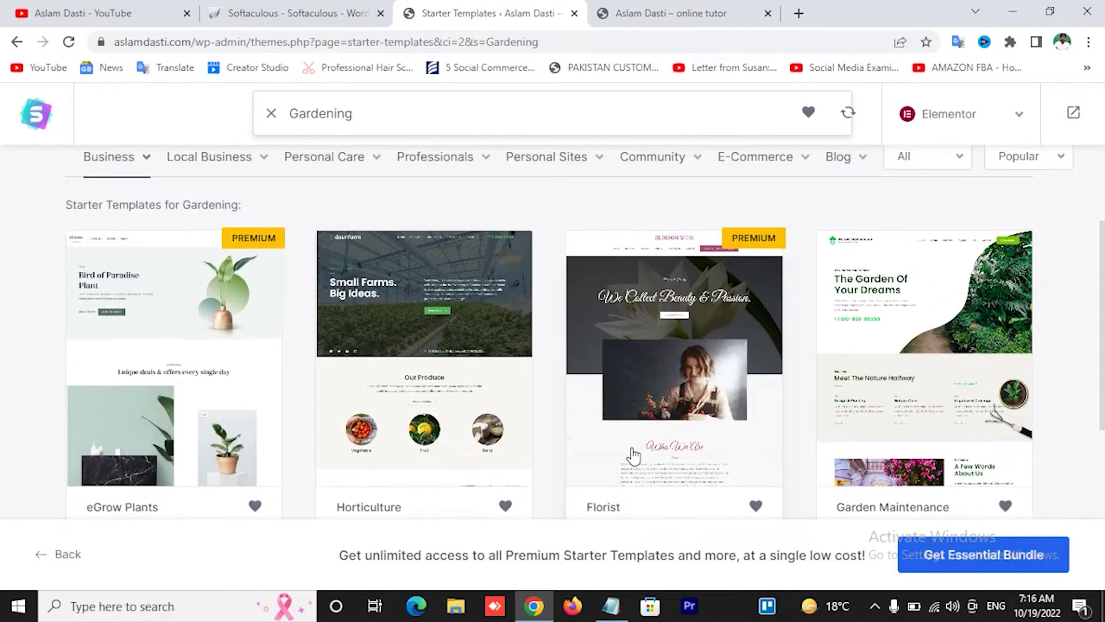
pyautogui.scroll(-2, 633, 456)
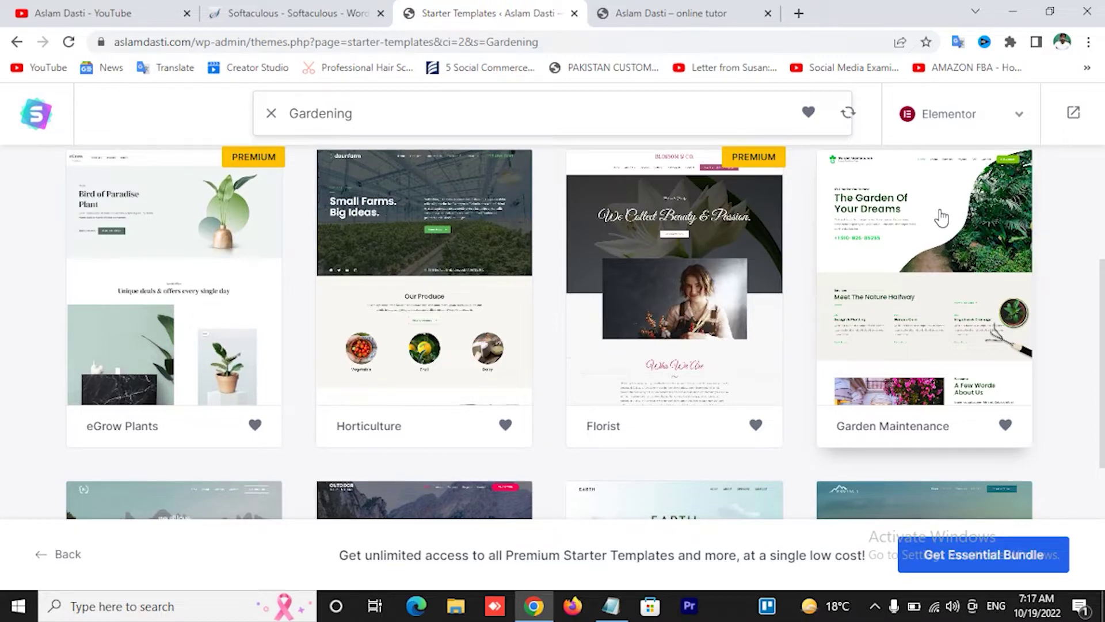
pyautogui.scroll(-2, 942, 218)
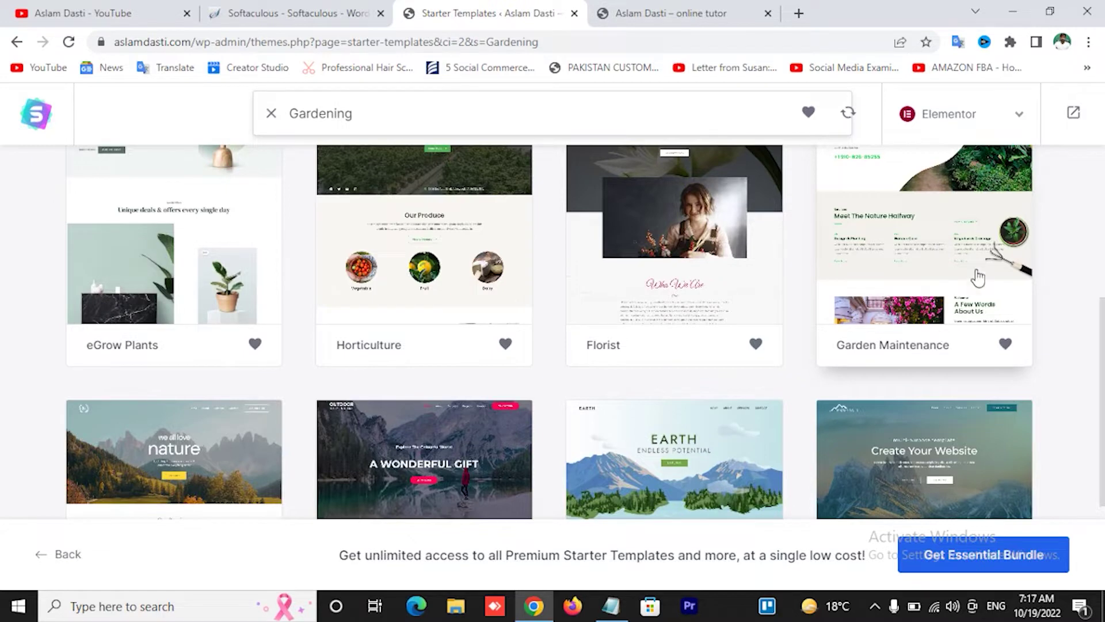
pyautogui.scroll(-3, 955, 271)
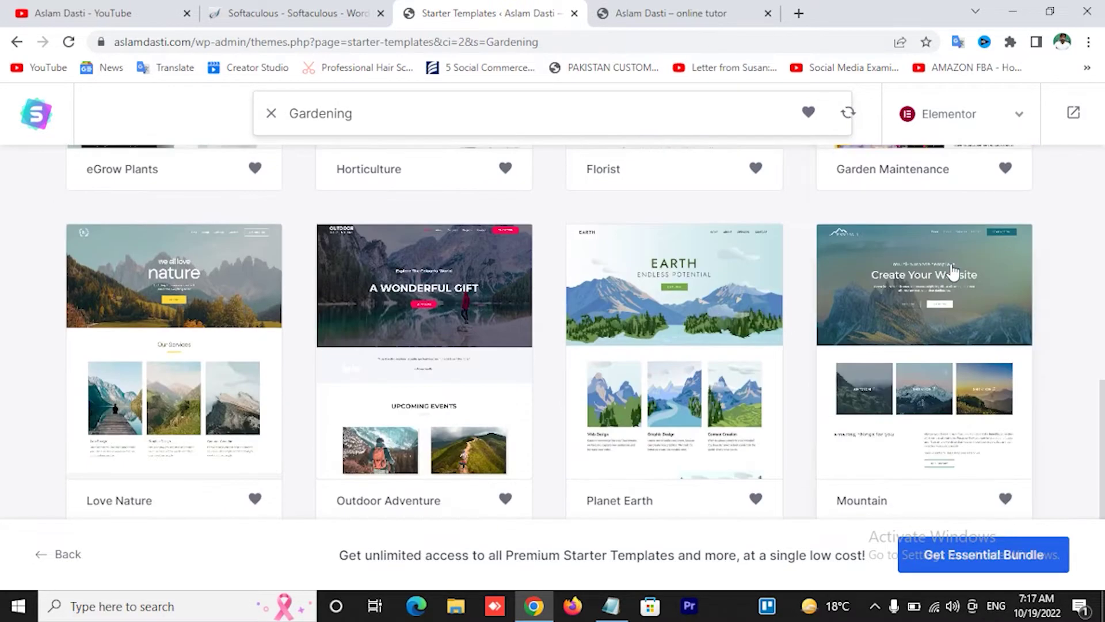
pyautogui.scroll(4, 953, 270)
pyautogui.click(945, 267)
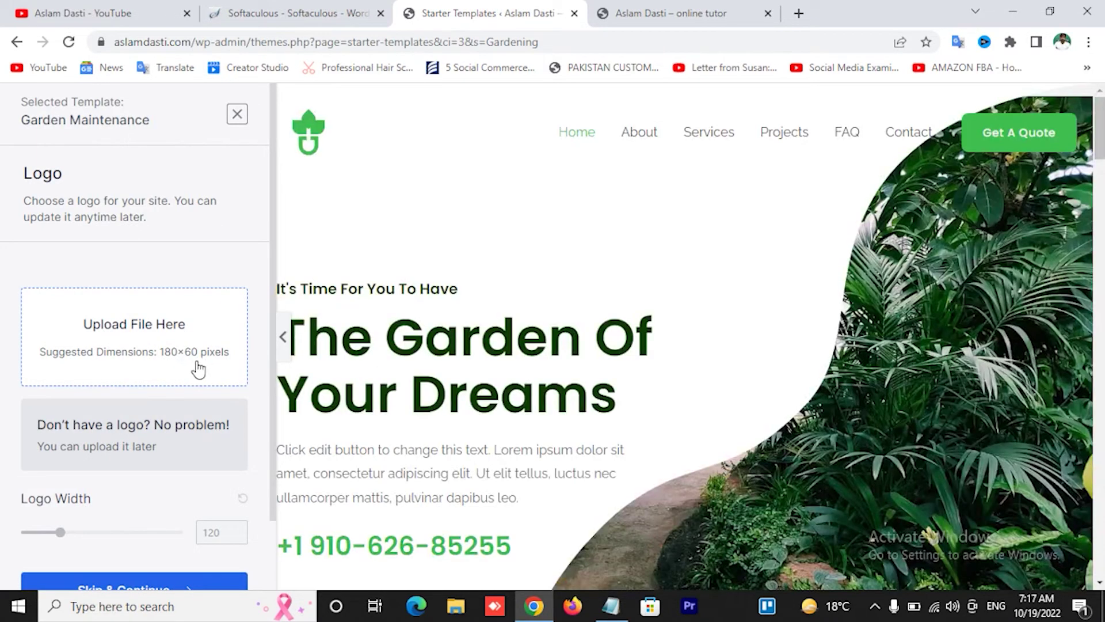
# - Skip the logo upload for the Garden Maintenance template and continue to the colors and fonts settings
pyautogui.scroll(-2, 198, 359)
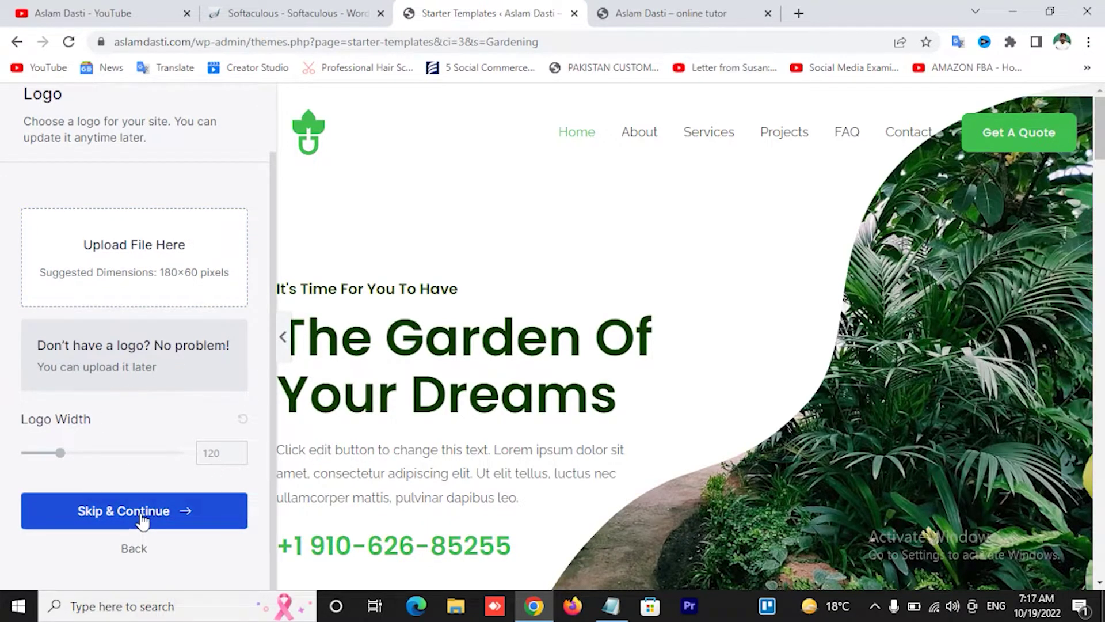
pyautogui.scroll(2, 187, 418)
pyautogui.scroll(-2, 188, 419)
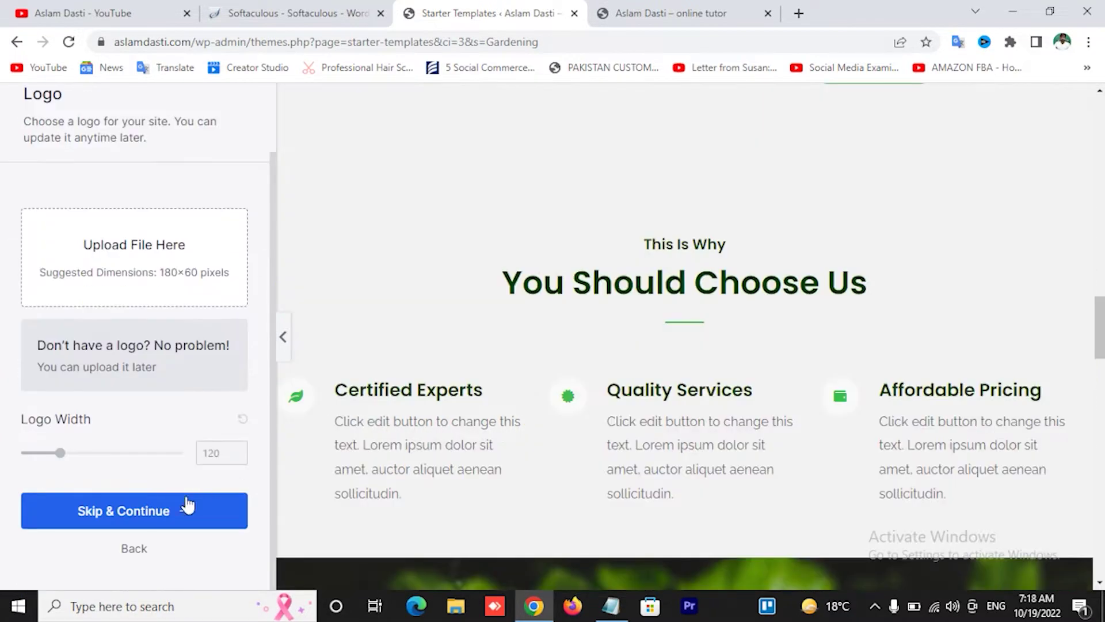
pyautogui.click(146, 511)
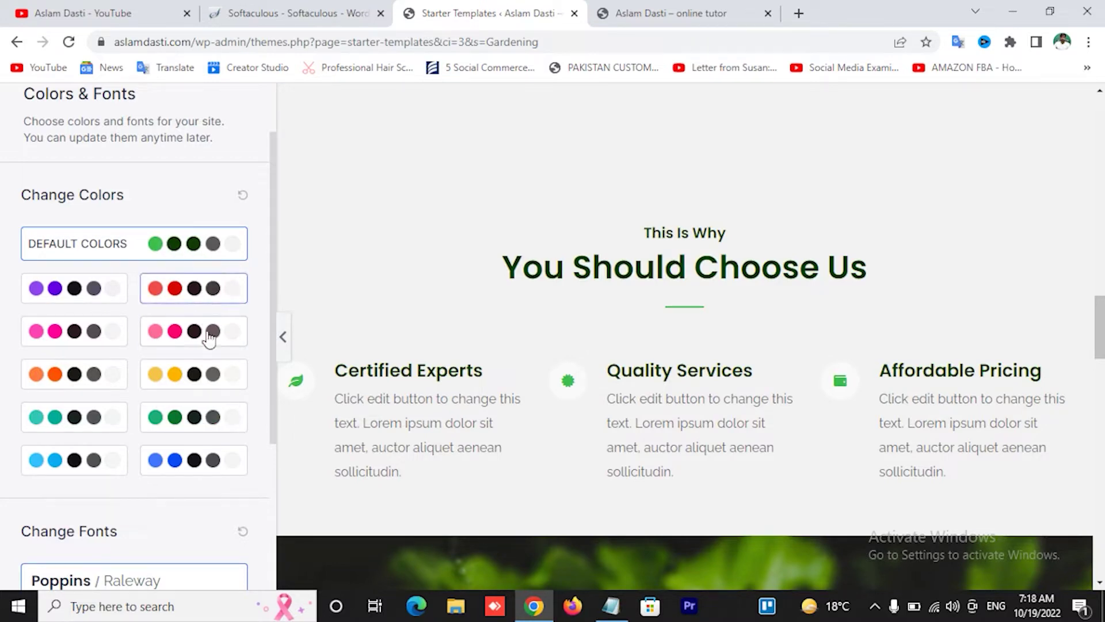
# - Try the orange and yellow color palettes on the template preview, and restore the default colors
pyautogui.scroll(15, 524, 310)
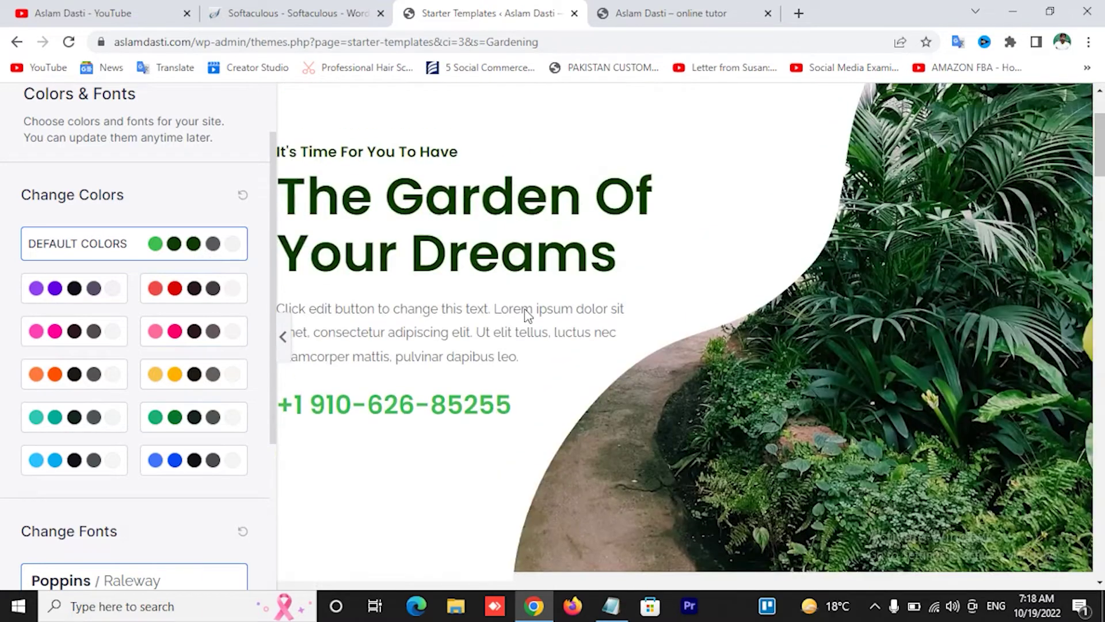
pyautogui.scroll(3, 525, 313)
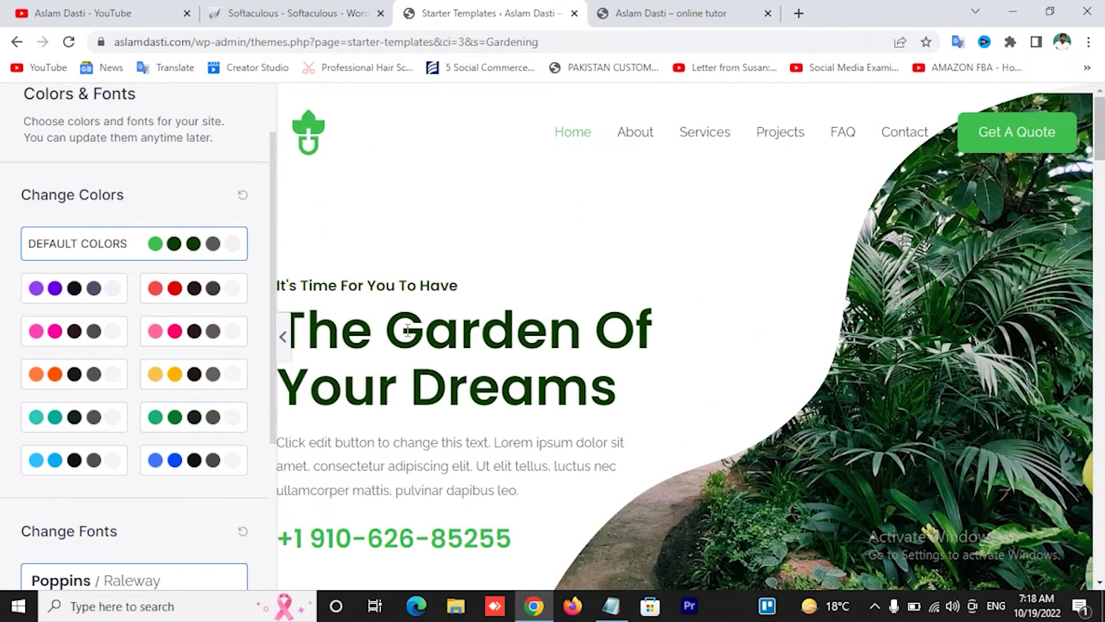
pyautogui.scroll(-1, 459, 349)
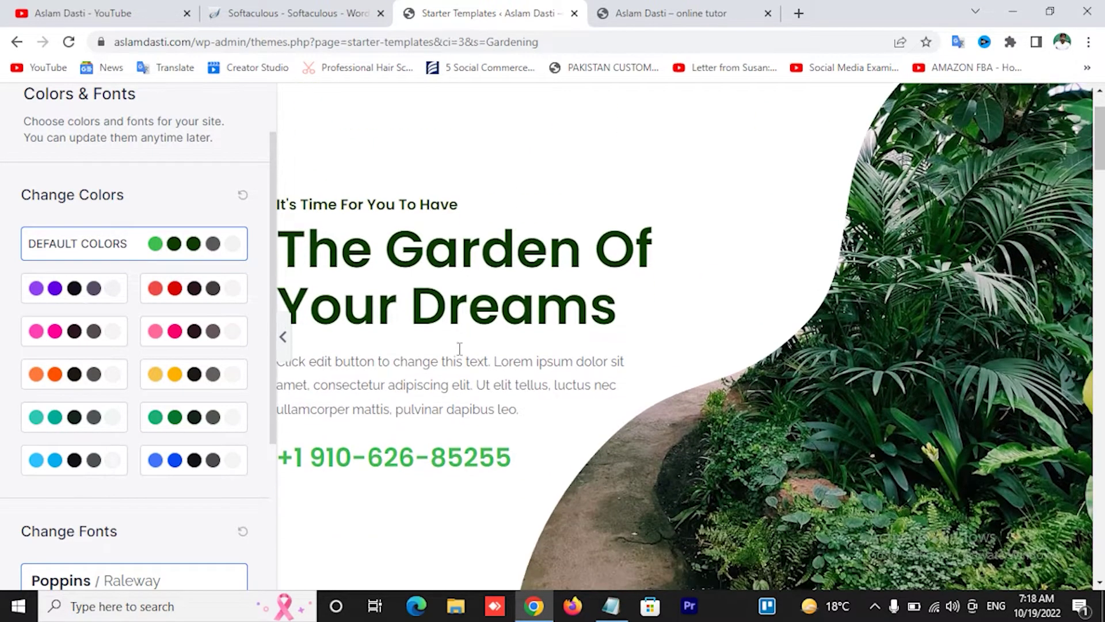
pyautogui.click(64, 381)
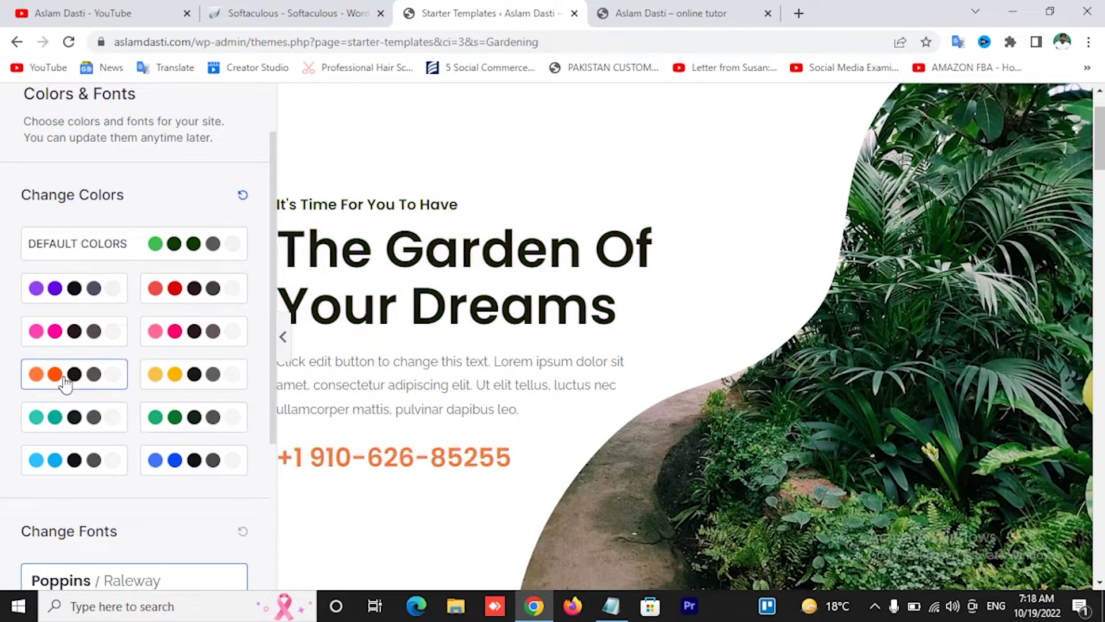
pyautogui.click(190, 373)
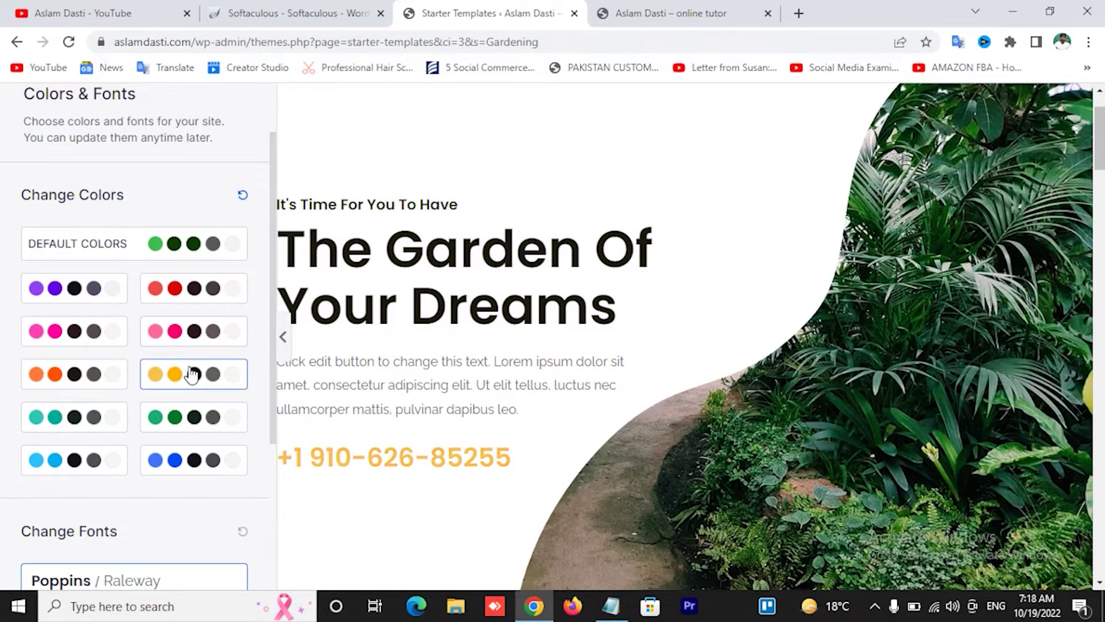
pyautogui.scroll(-1, 502, 374)
pyautogui.scroll(-8, 502, 374)
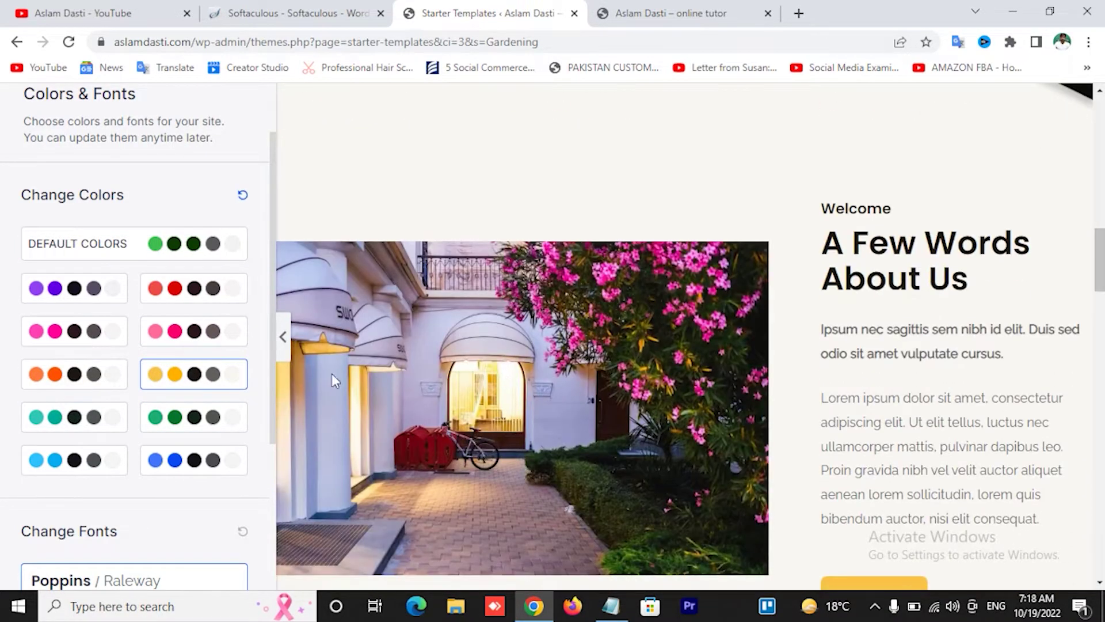
pyautogui.click(214, 244)
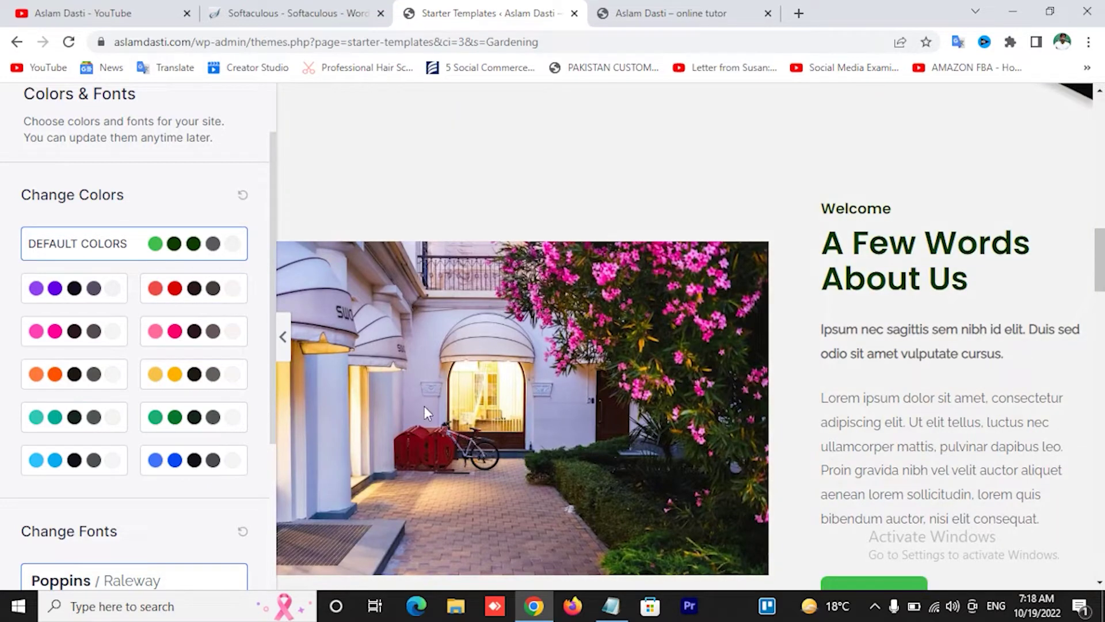
# - Keep the Poppins / Raleway font pair and continue to the final import form
pyautogui.scroll(-4, 202, 487)
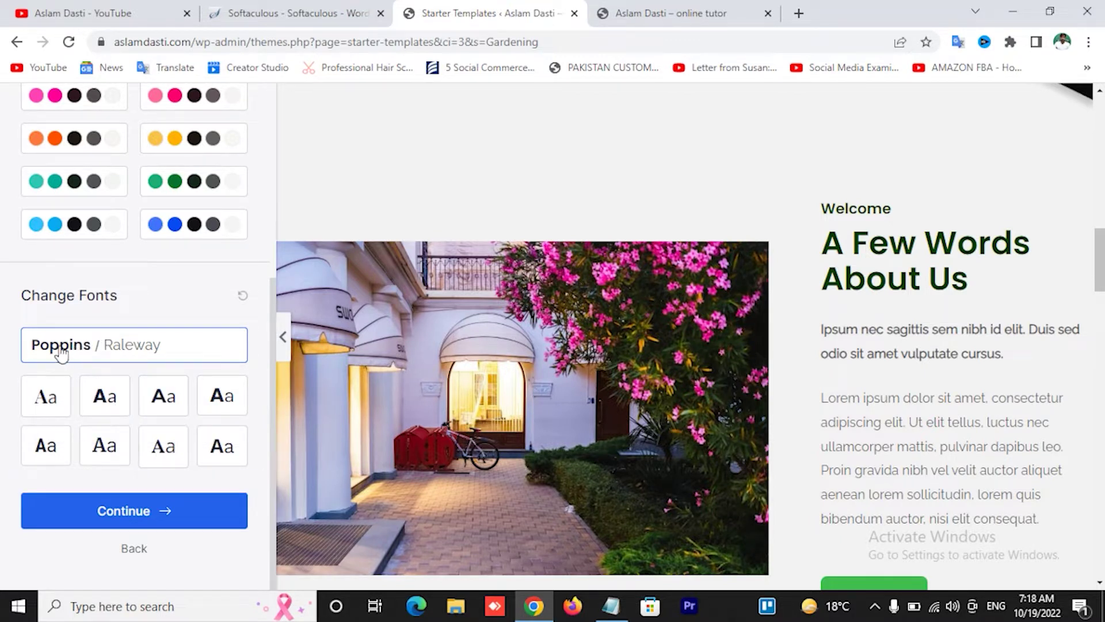
pyautogui.click(144, 524)
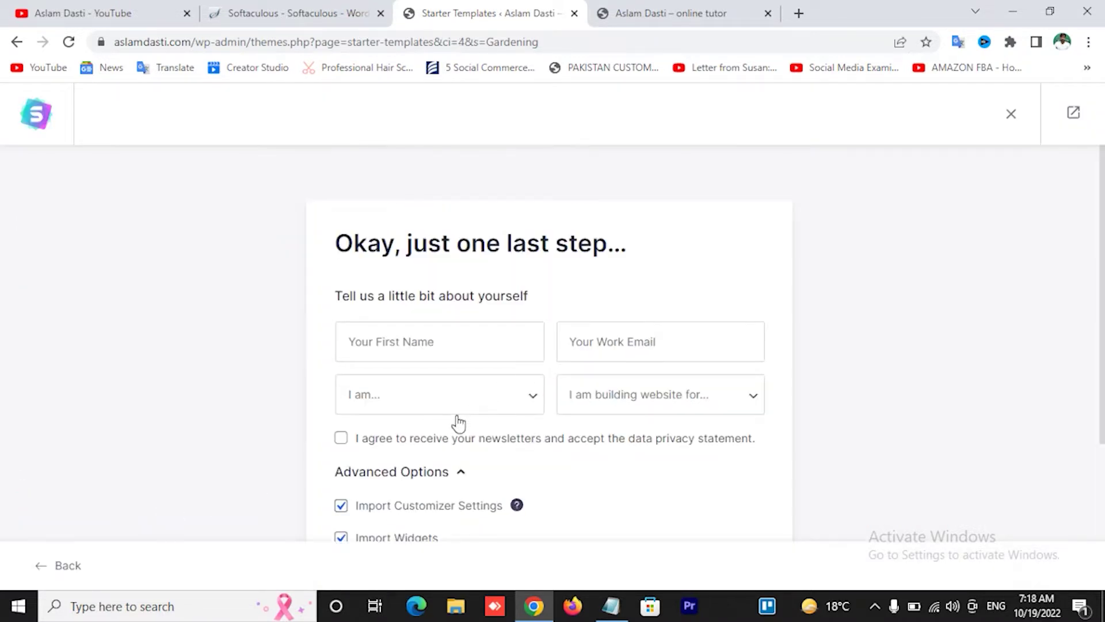
# - Set the experience level to Expert and the website purpose to Myself/My Company in the final import form
pyautogui.scroll(-1, 458, 423)
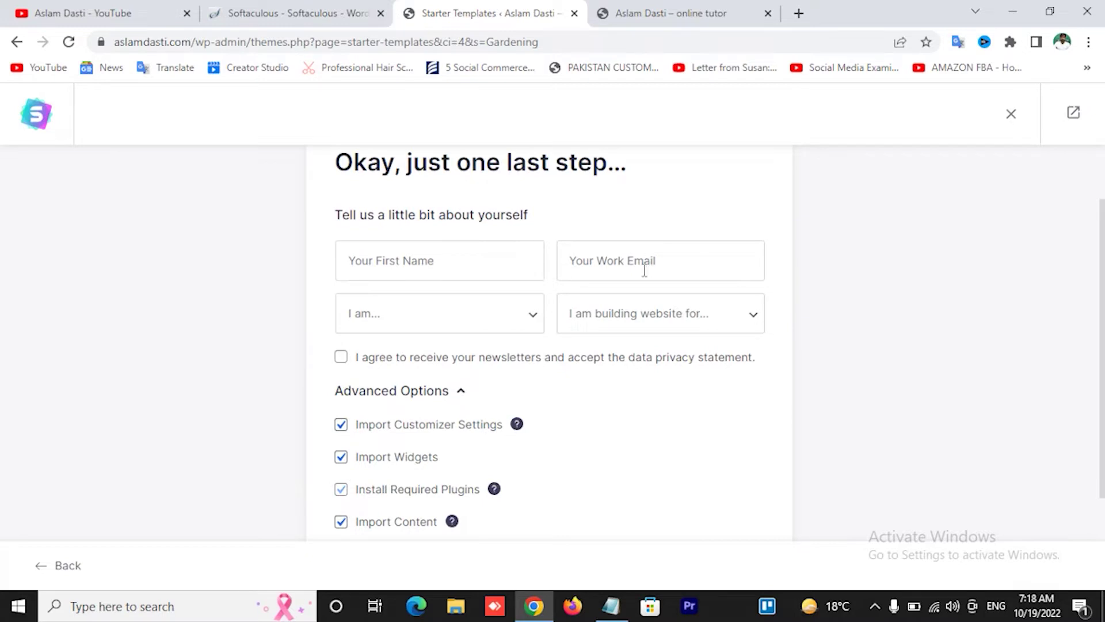
pyautogui.click(433, 318)
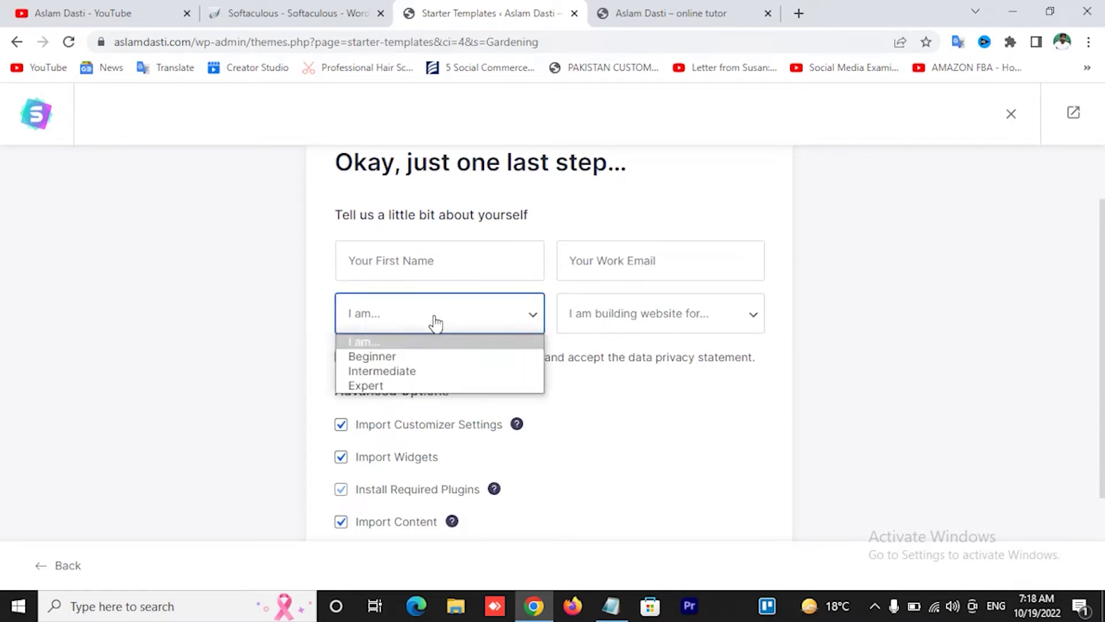
pyautogui.click(416, 387)
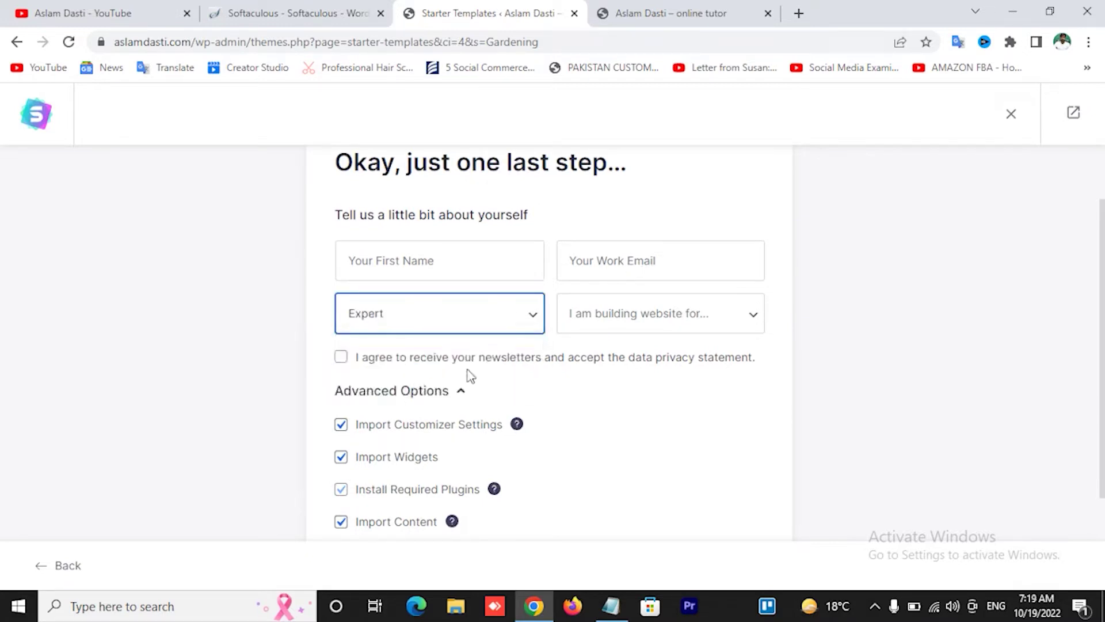
pyautogui.click(636, 312)
pyautogui.click(623, 357)
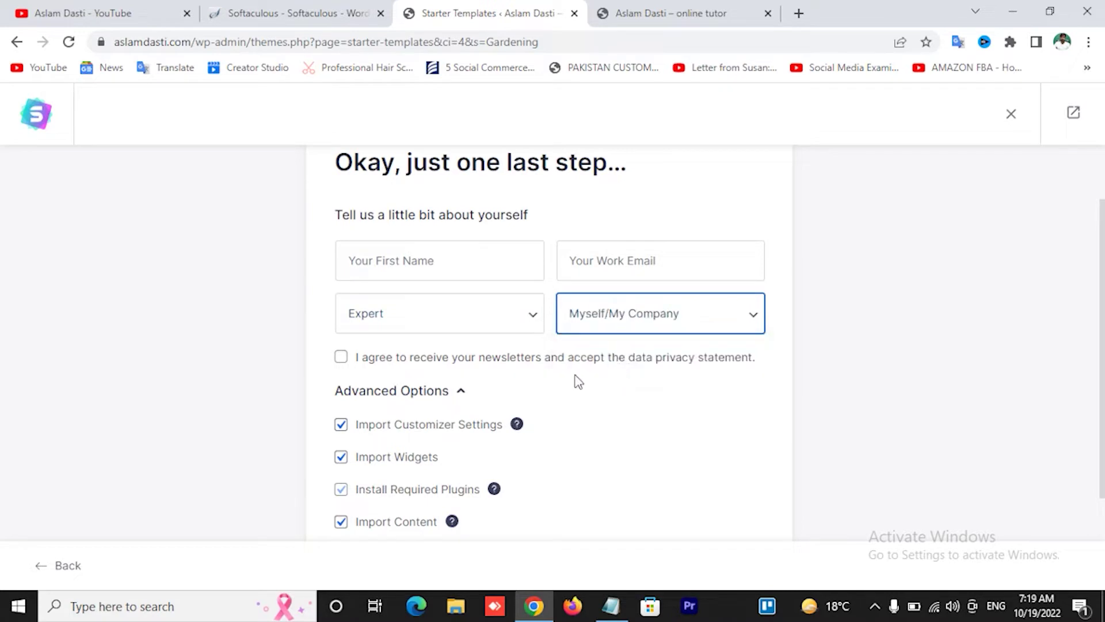
# - Opt out of sharing non-sensitive data and submit the form to build the website
pyautogui.scroll(-3, 579, 381)
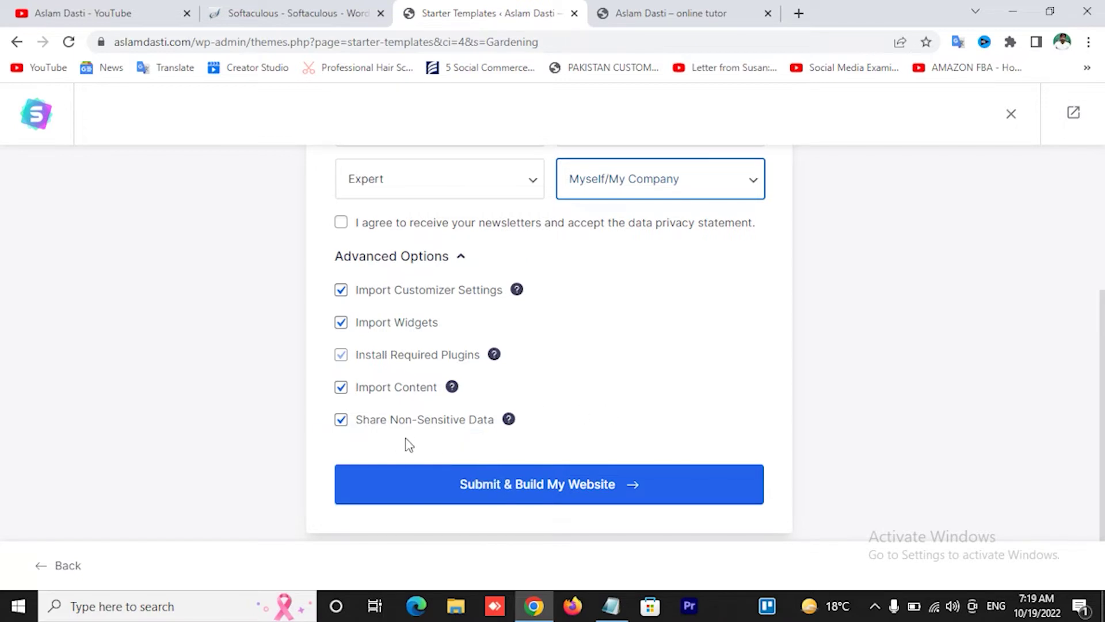
pyautogui.click(342, 423)
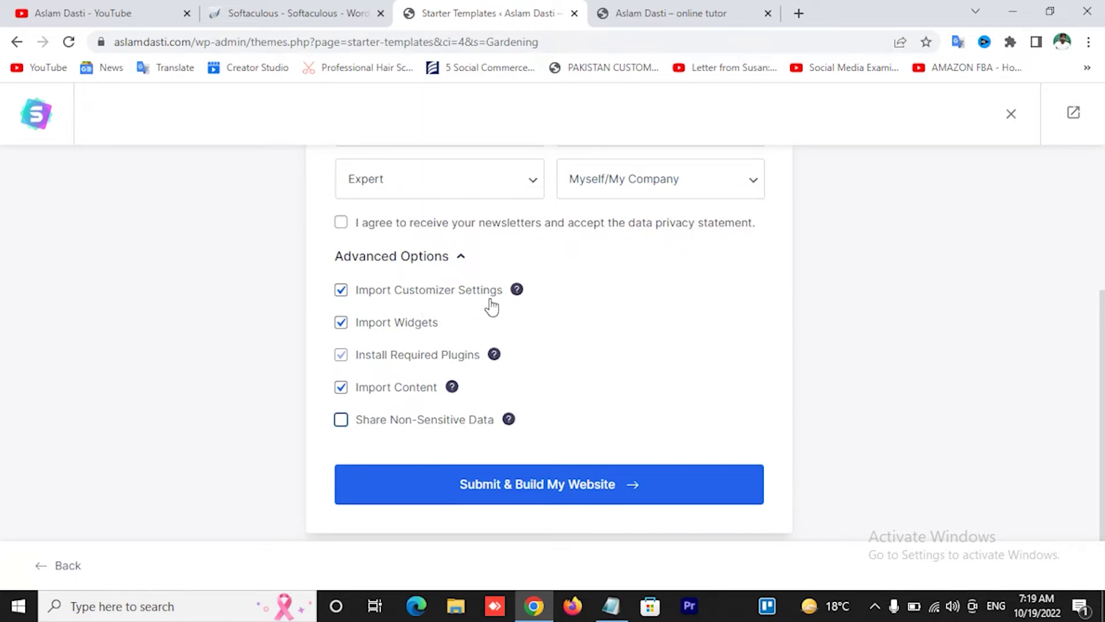
pyautogui.scroll(1, 491, 306)
pyautogui.scroll(-1, 316, 351)
pyautogui.click(551, 488)
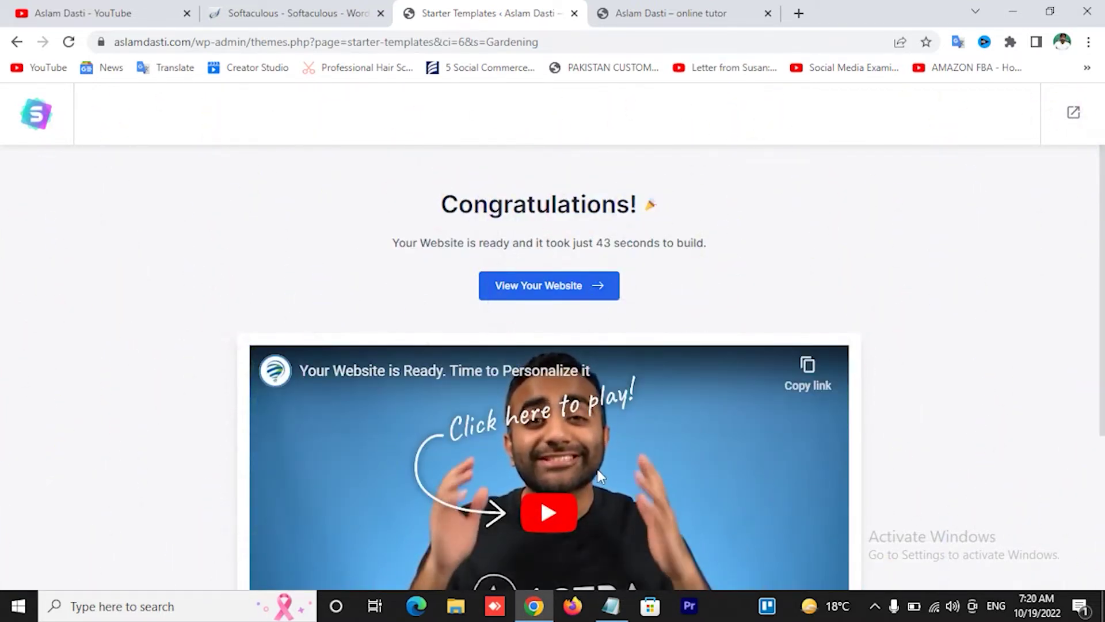
# - Open the finished website and review the home page's hero, services, about and projects sections
pyautogui.click(559, 291)
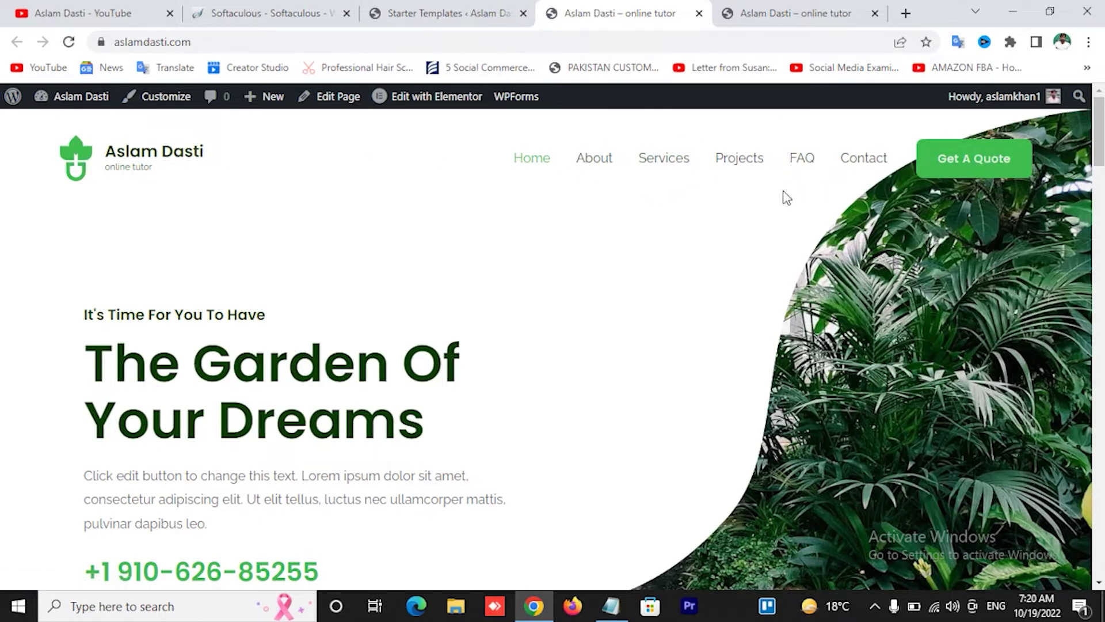
pyautogui.scroll(-3, 791, 197)
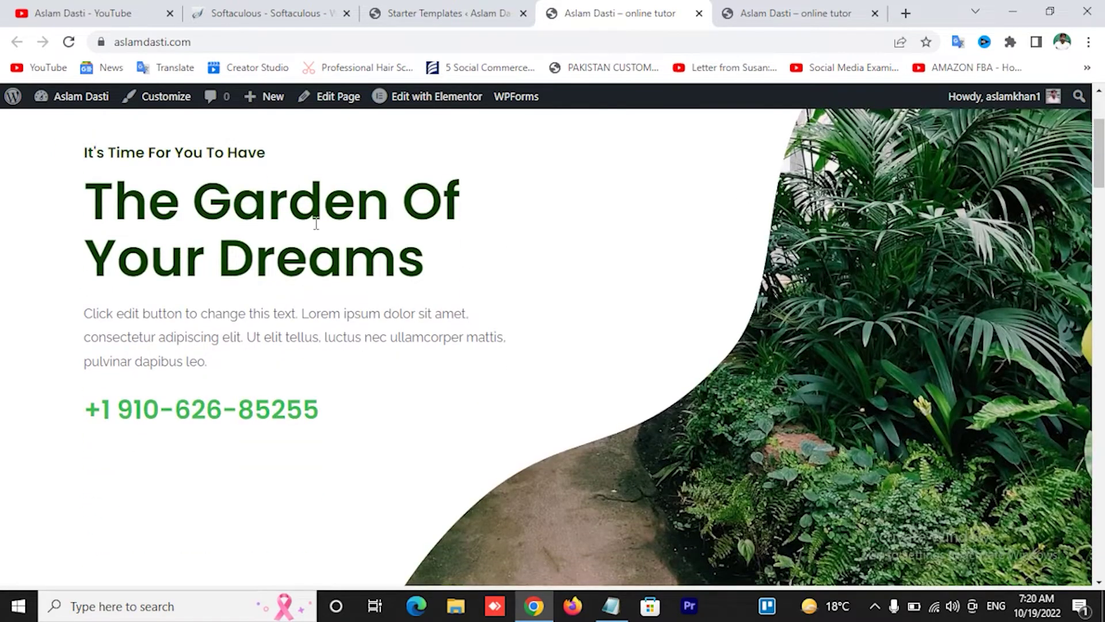
pyautogui.scroll(-5, 316, 223)
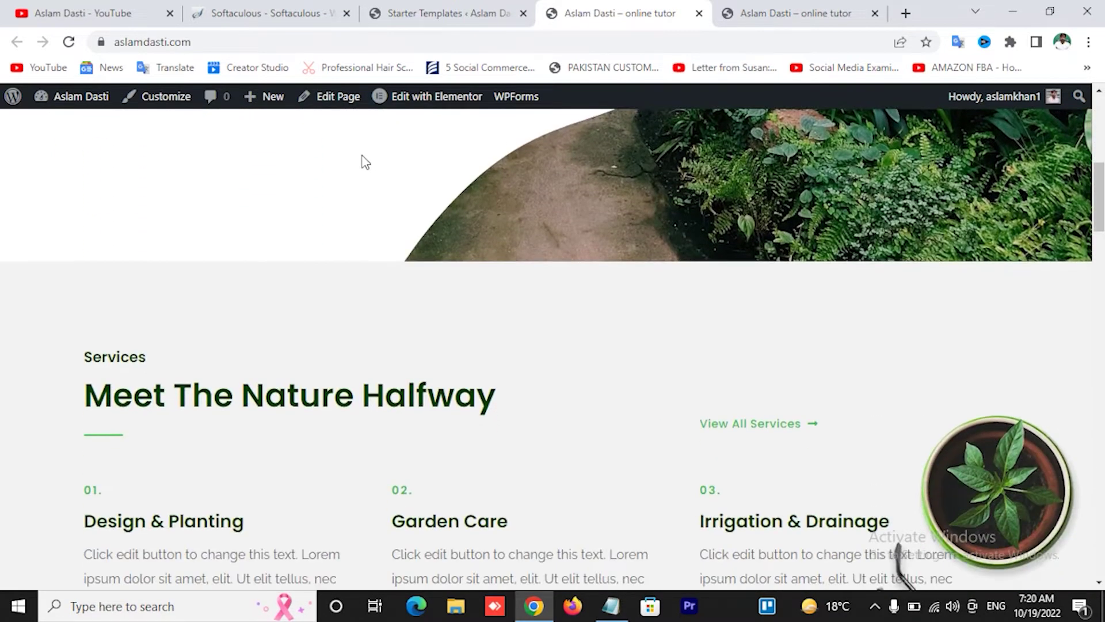
pyautogui.scroll(3, 289, 165)
pyautogui.scroll(-5, 320, 229)
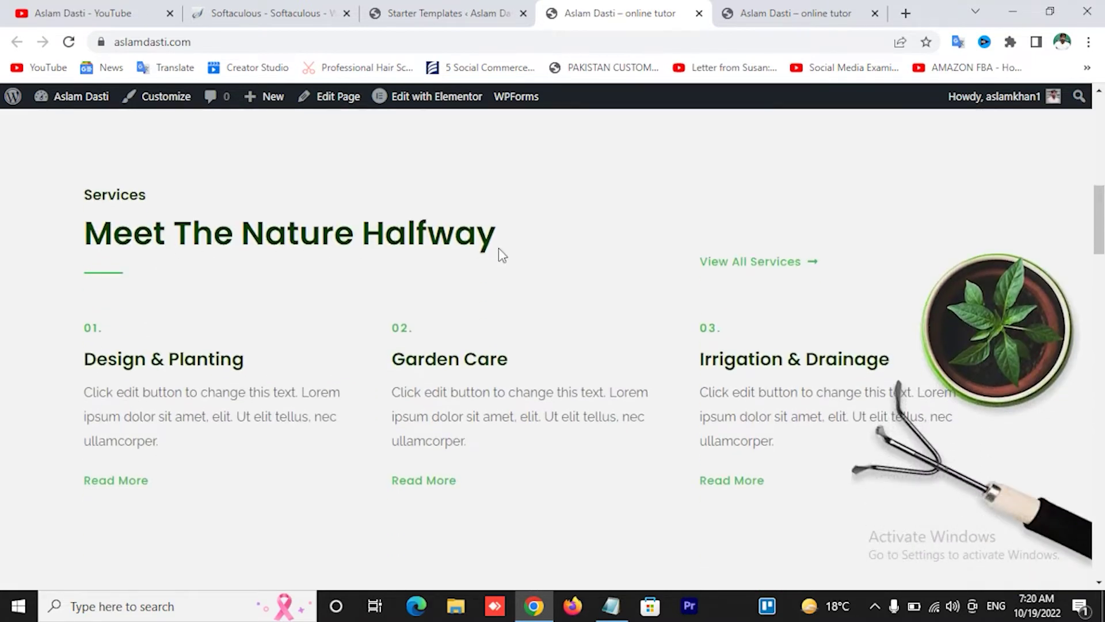
pyautogui.scroll(-3, 501, 255)
pyautogui.scroll(-5, 884, 250)
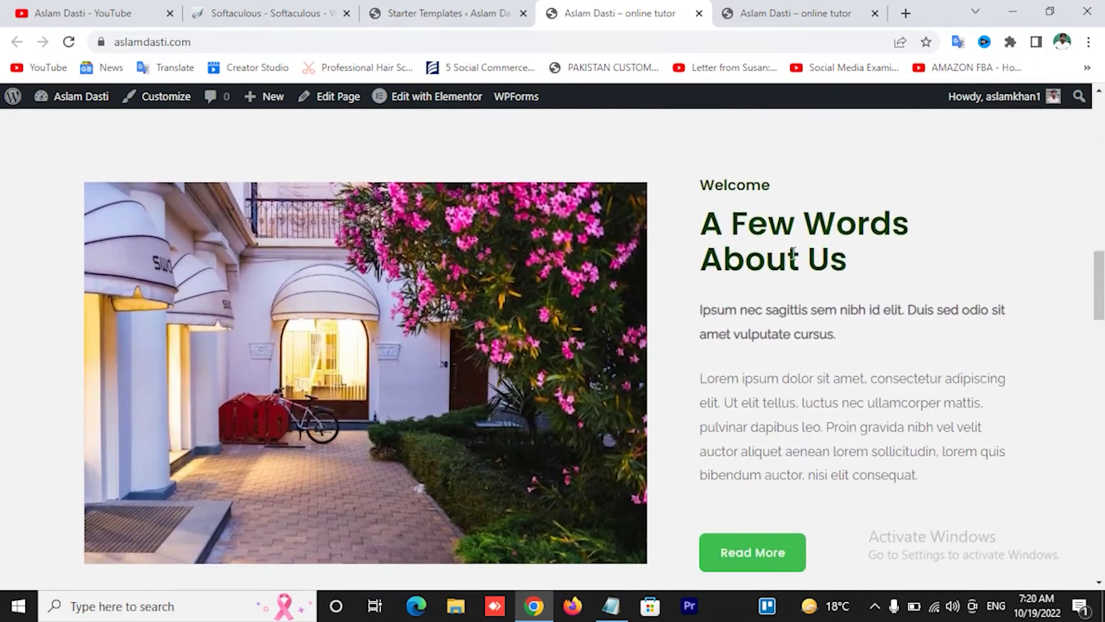
pyautogui.scroll(-15, 595, 310)
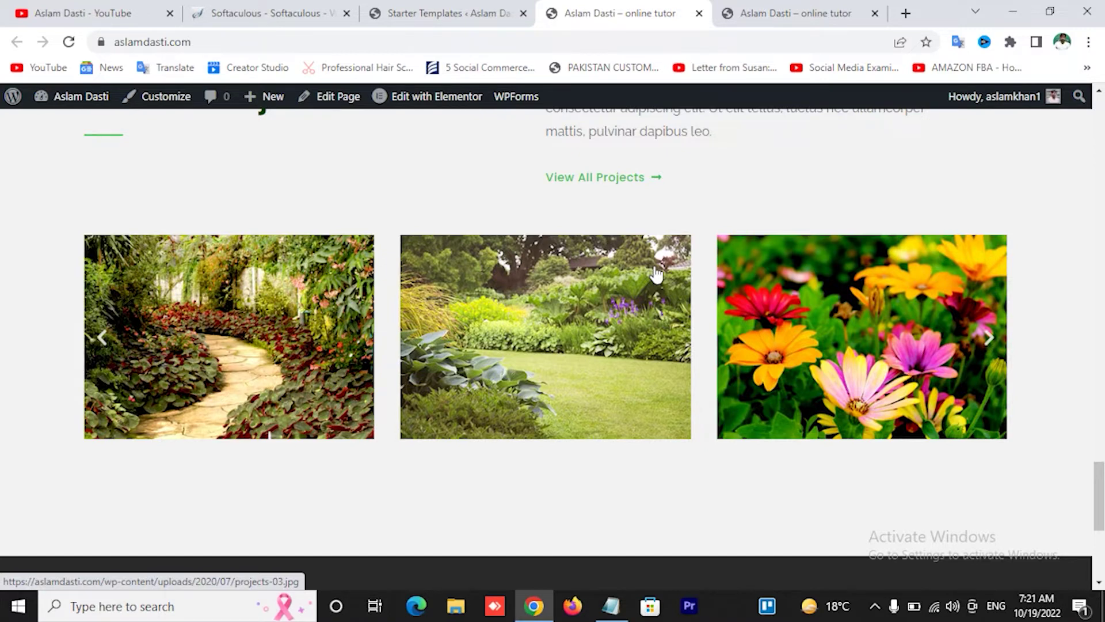
# - Examine the footer's contact info and tagline text, and look over the home page's header and services section again
pyautogui.scroll(-5, 657, 275)
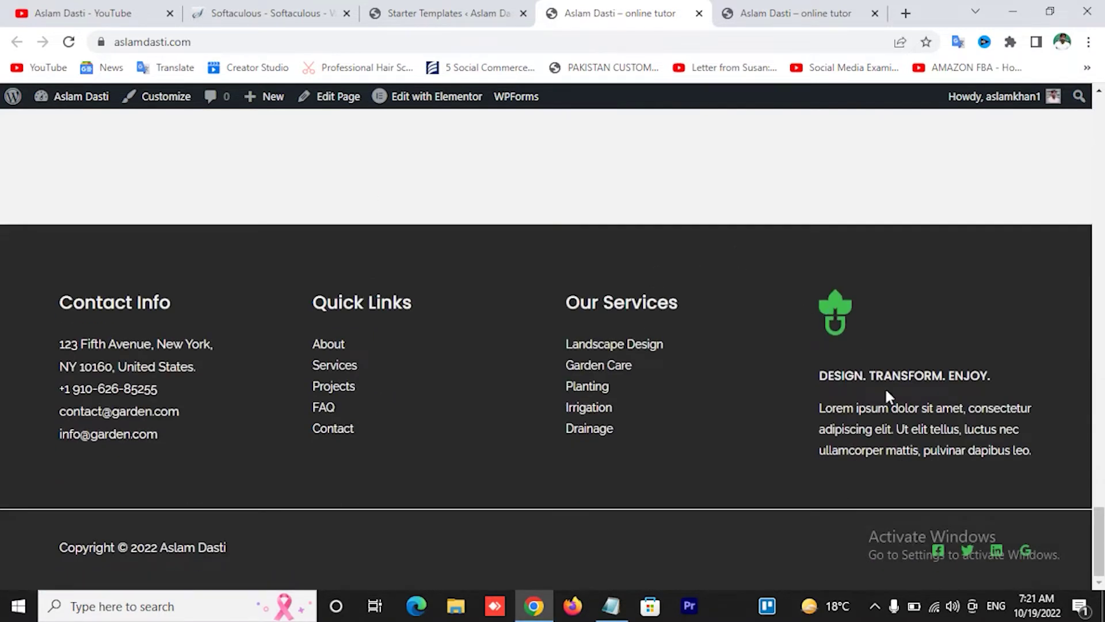
pyautogui.moveTo(819, 381); pyautogui.dragTo(969, 455)
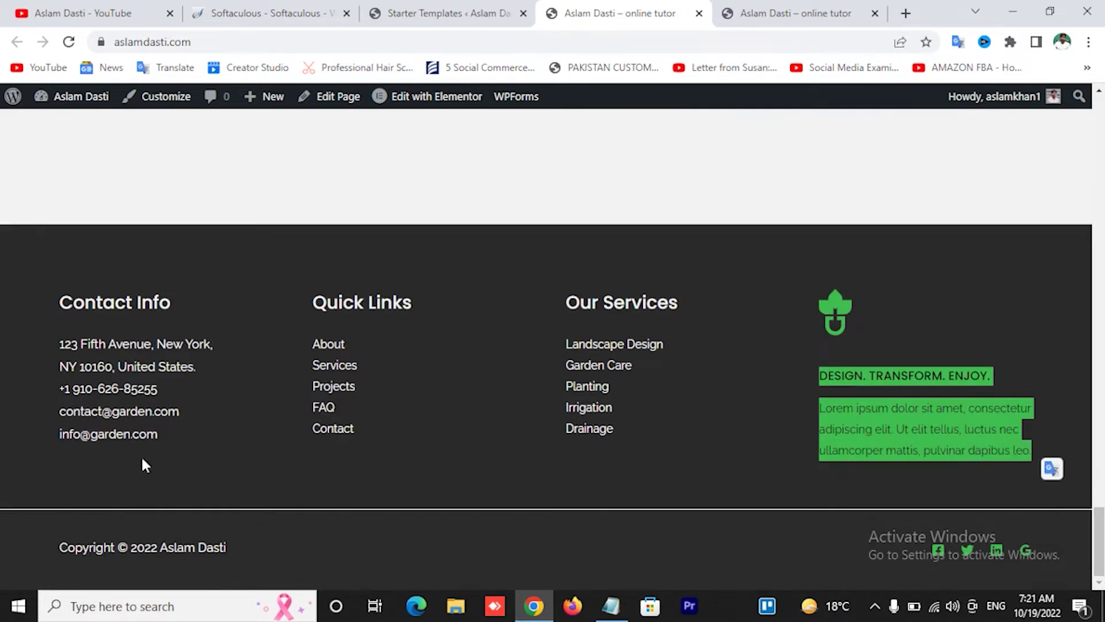
pyautogui.moveTo(74, 298); pyautogui.dragTo(173, 443)
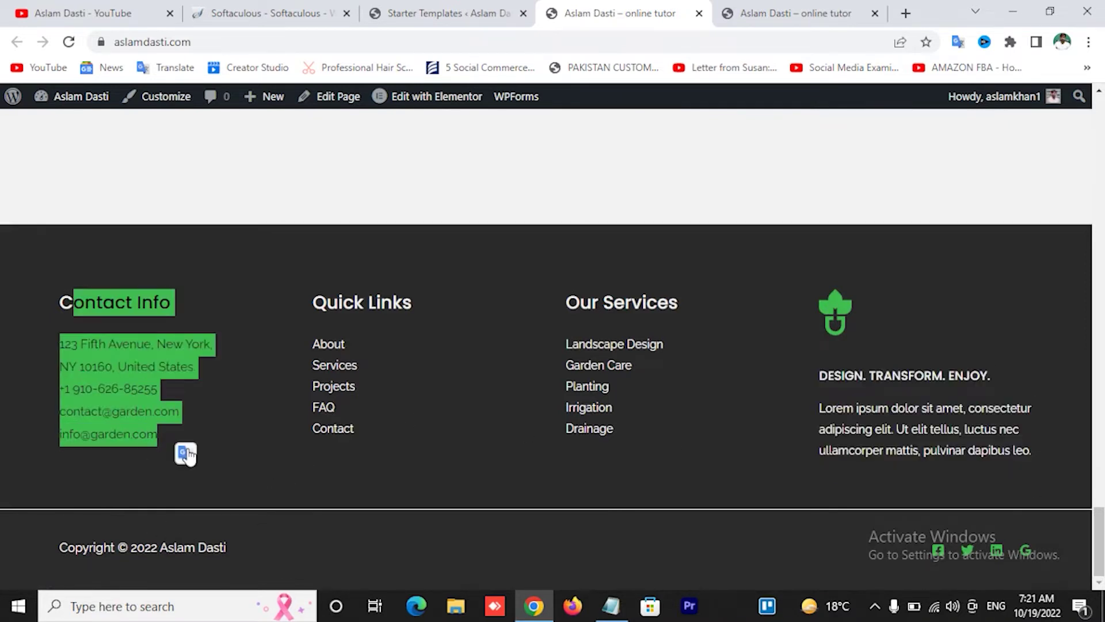
pyautogui.click(398, 363)
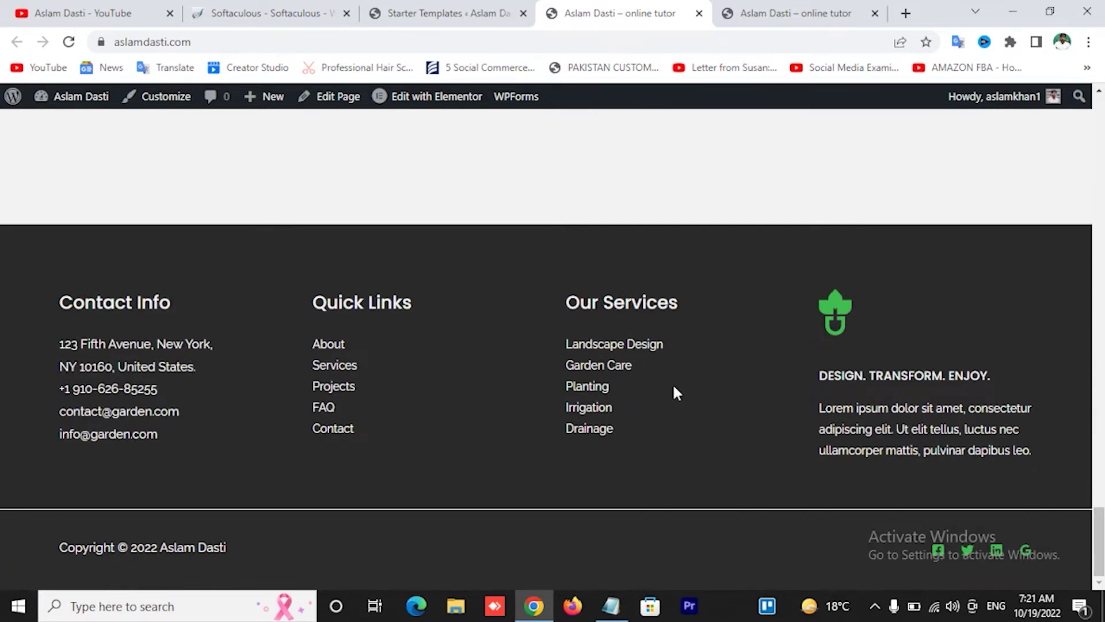
pyautogui.scroll(10, 672, 382)
pyautogui.scroll(15, 676, 393)
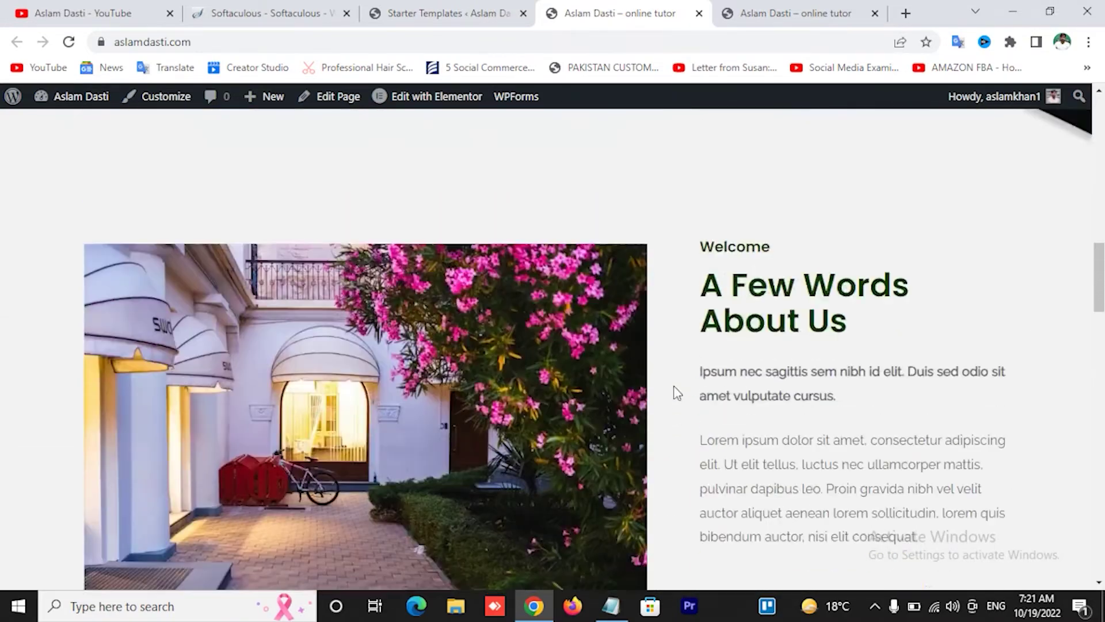
pyautogui.scroll(3, 677, 394)
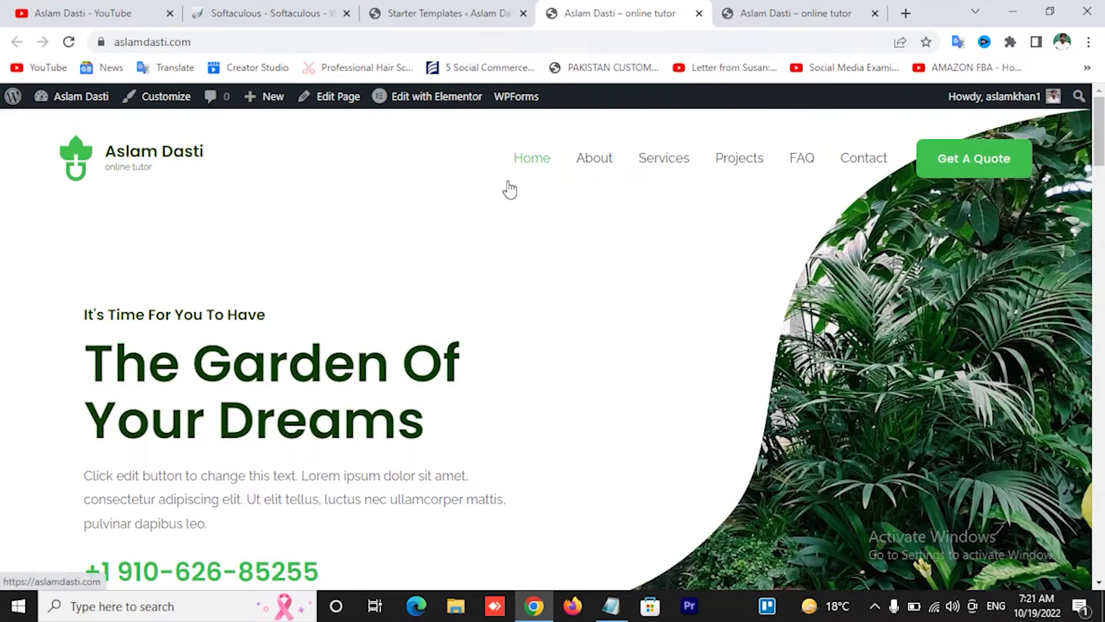
pyautogui.scroll(-9, 456, 370)
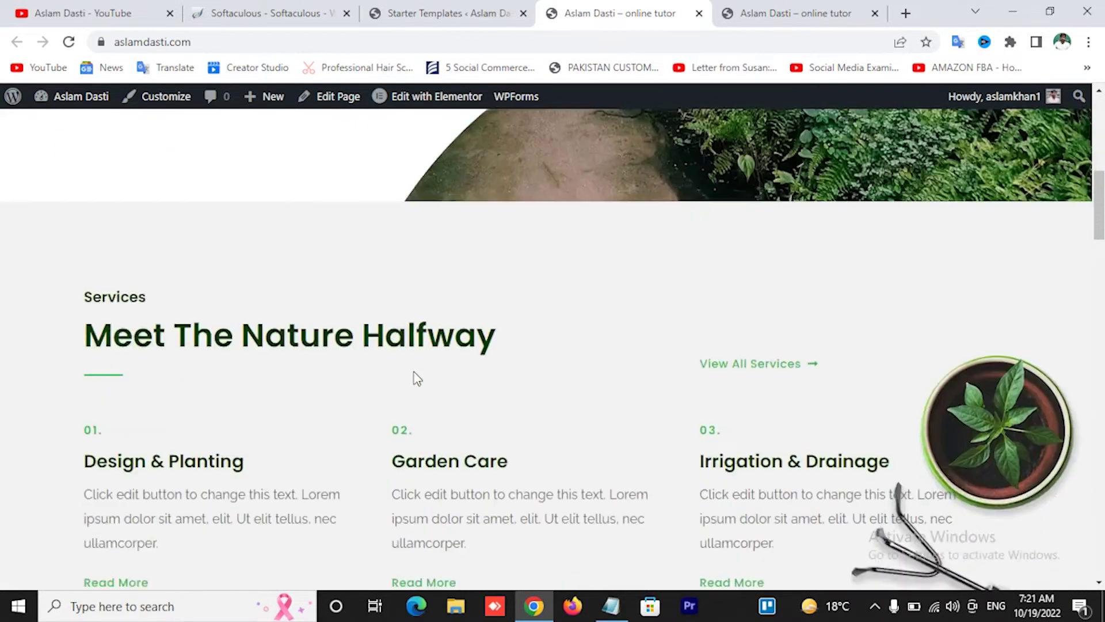
pyautogui.scroll(-10, 414, 371)
pyautogui.scroll(9, 430, 392)
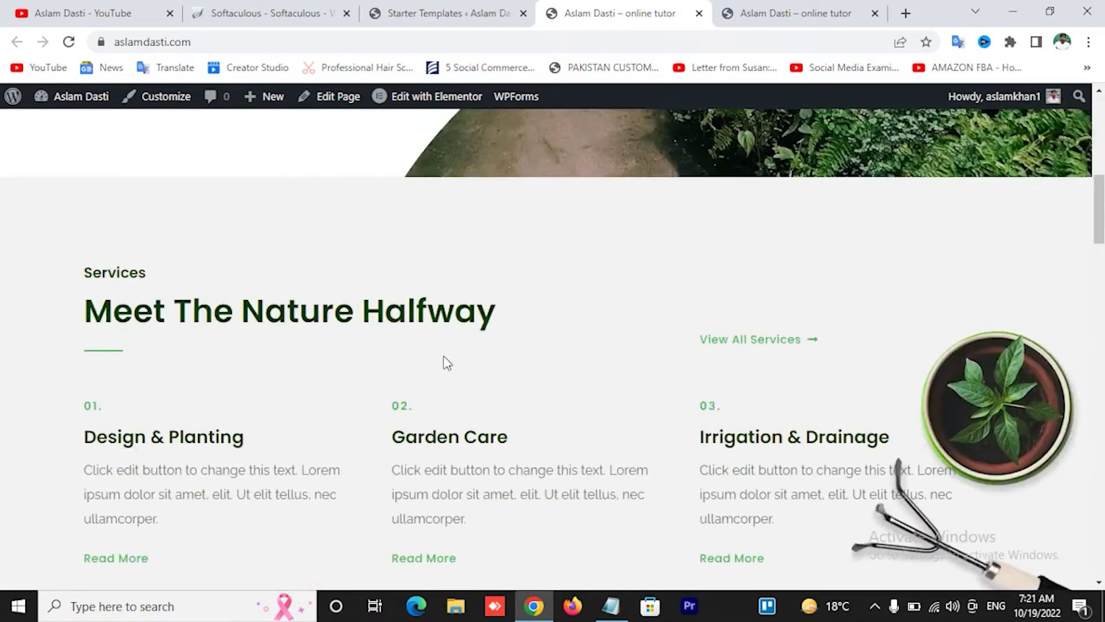
# - Open the site in the theme customizer and bring up the header's site title and logo settings
pyautogui.click(164, 99)
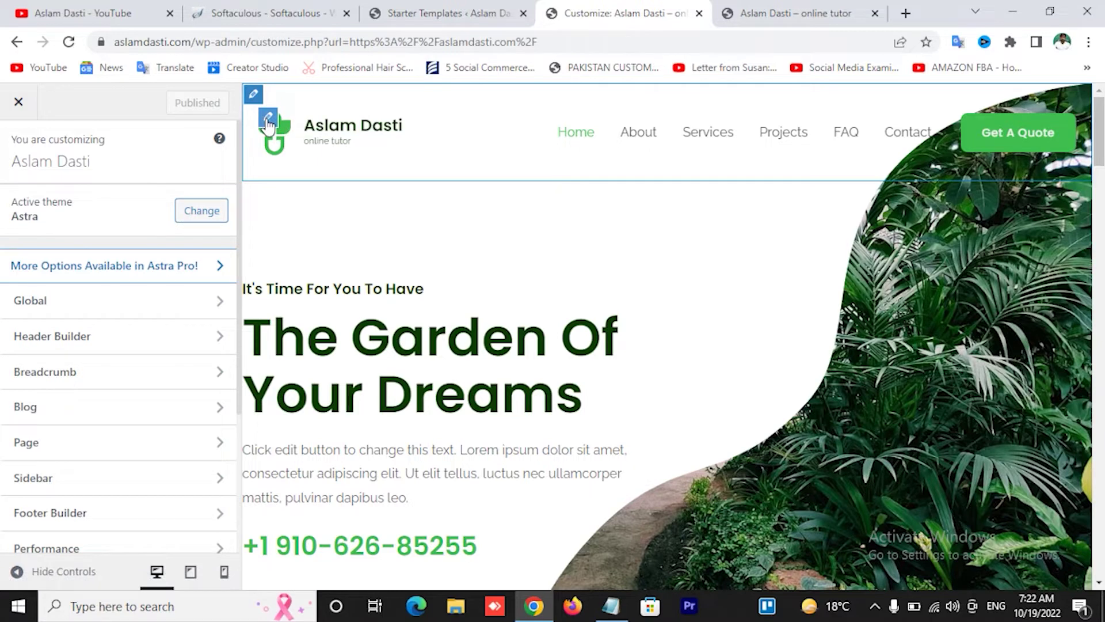
pyautogui.click(269, 121)
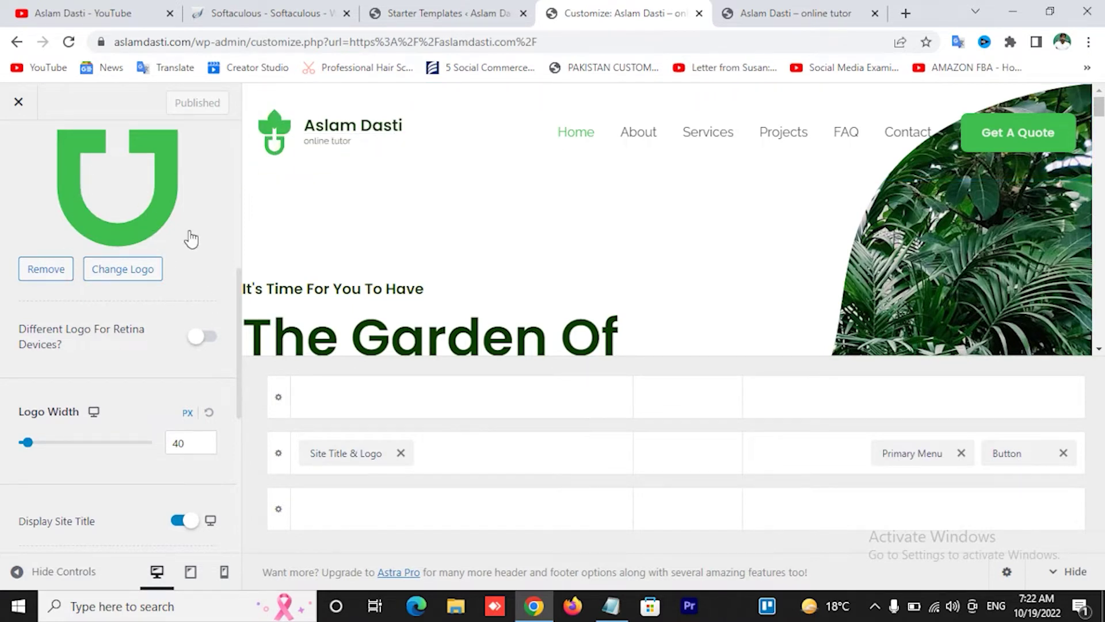
pyautogui.scroll(4, 164, 252)
pyautogui.scroll(-3, 163, 256)
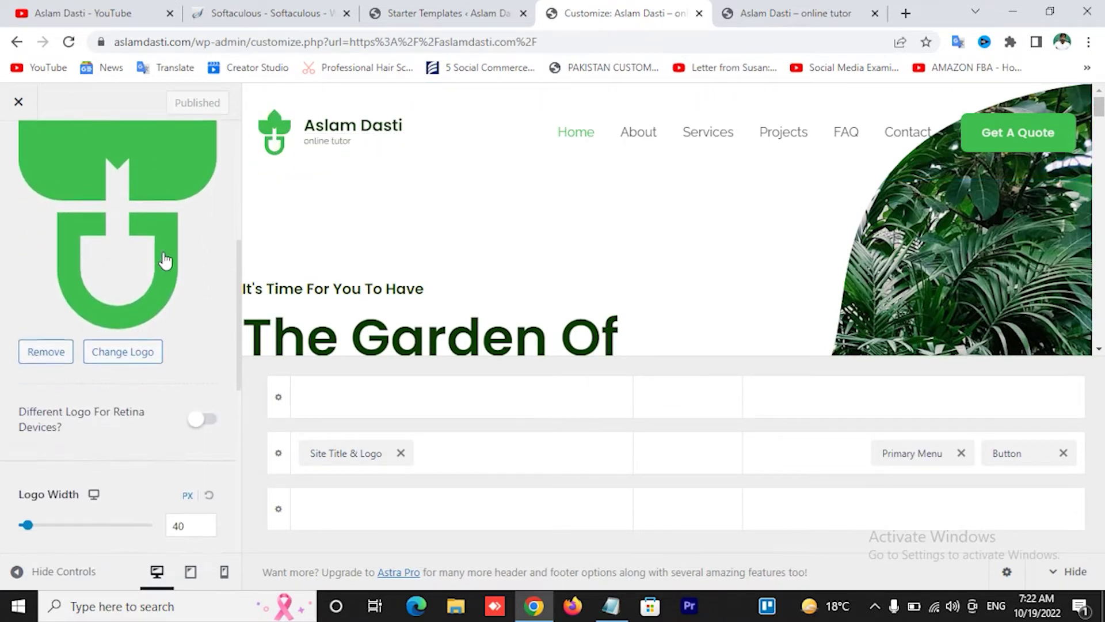
pyautogui.scroll(-3, 166, 261)
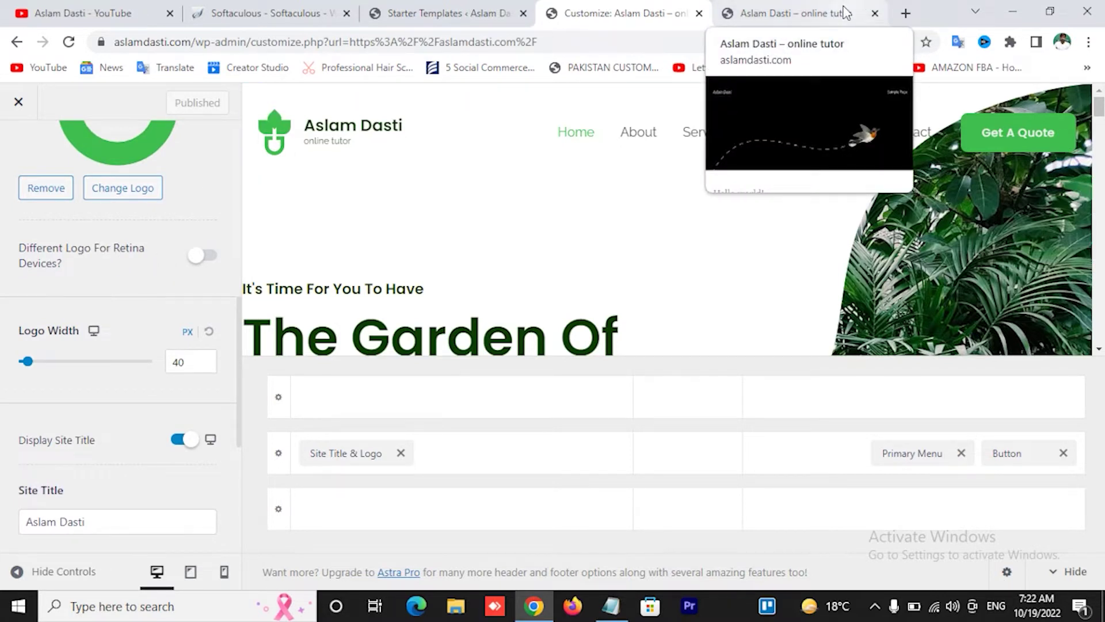
# - Open the logo maker sites logomakr.com and cooltext.com in separate new browser tabs
pyautogui.click(905, 13)
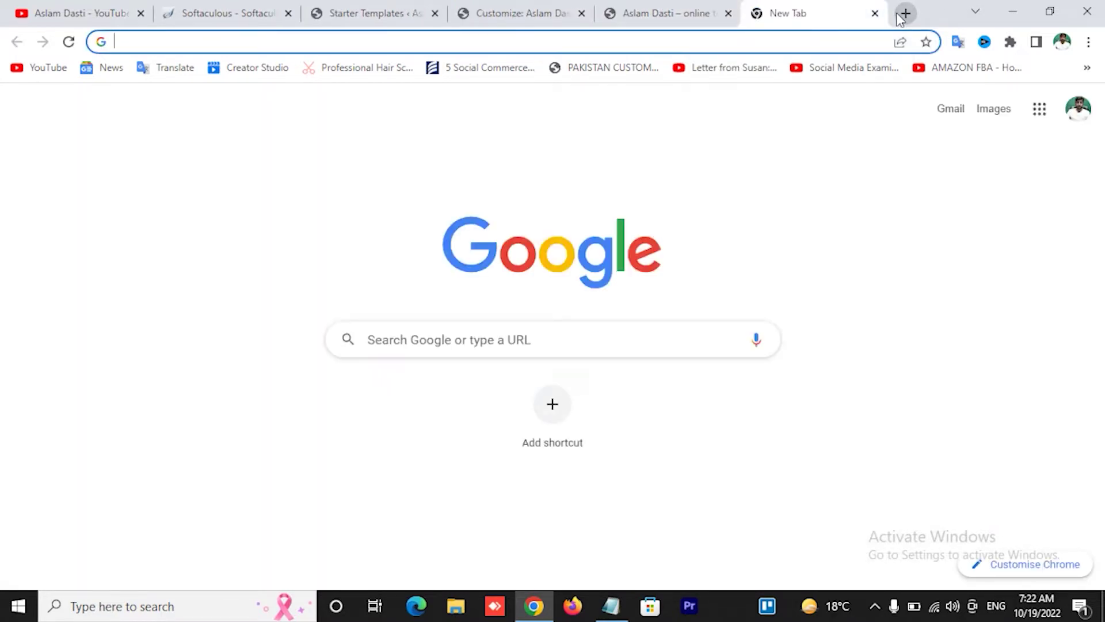
pyautogui.write('logo')
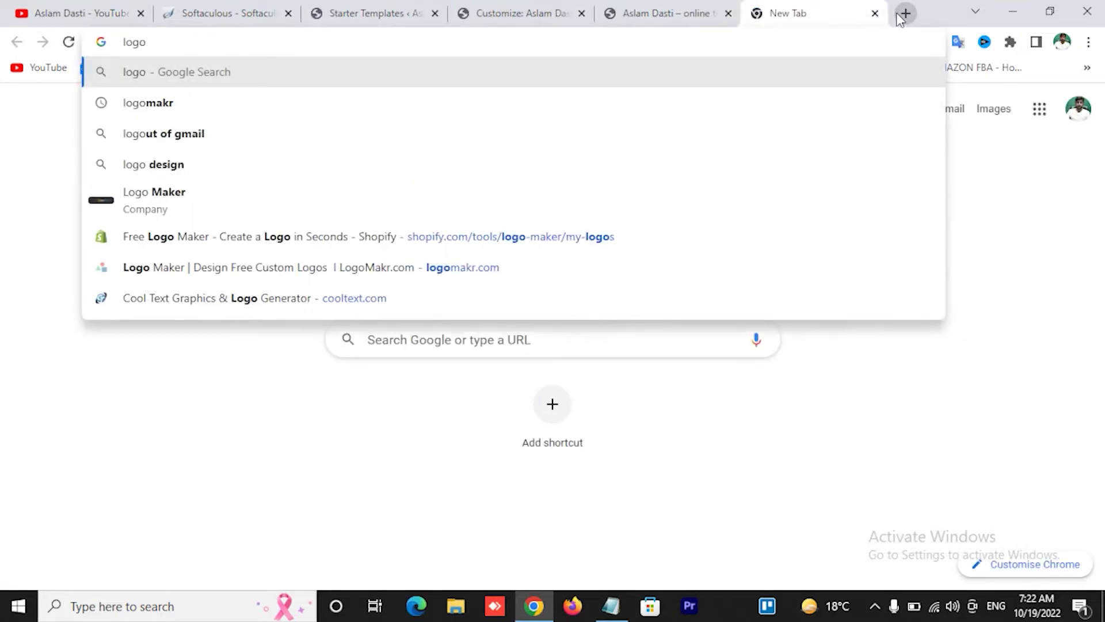
pyautogui.click(498, 270)
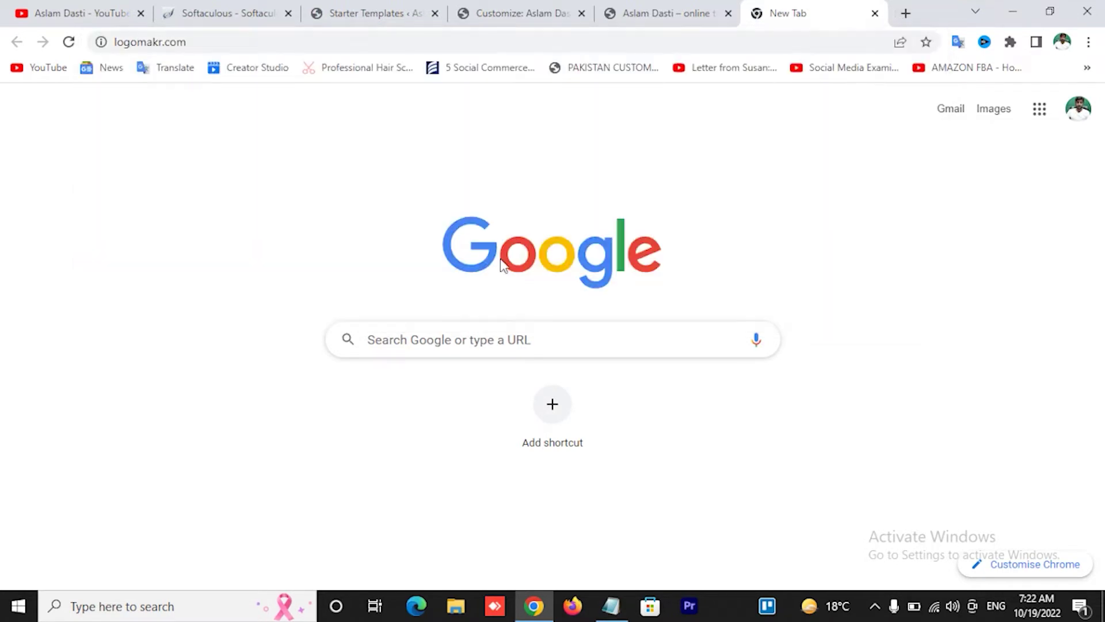
pyautogui.click(906, 14)
pyautogui.write('cool')
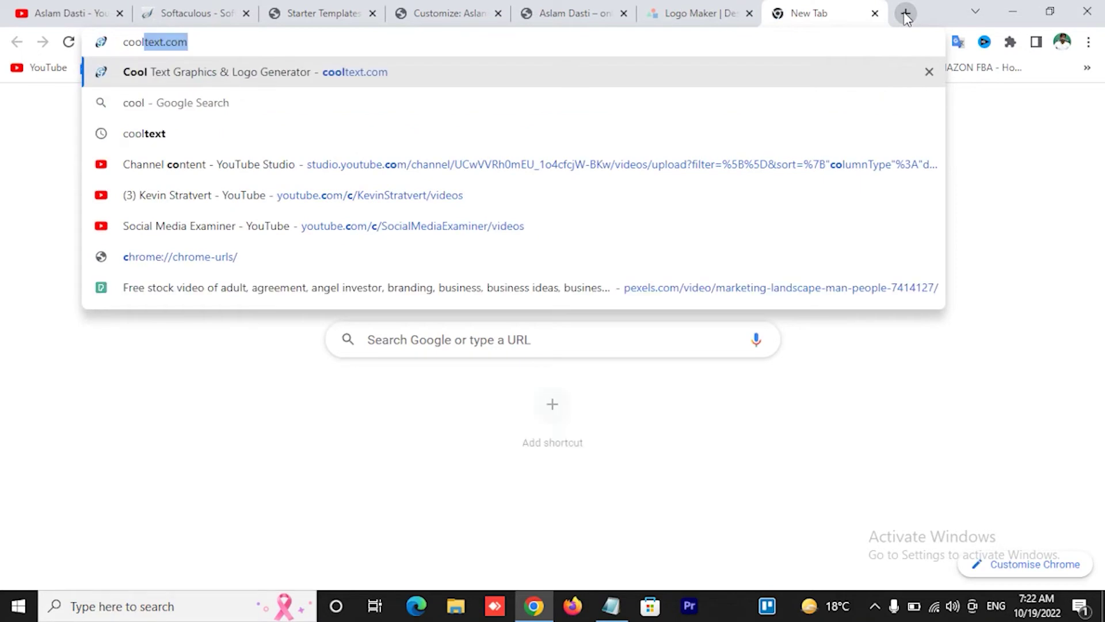
pyautogui.press('Return')
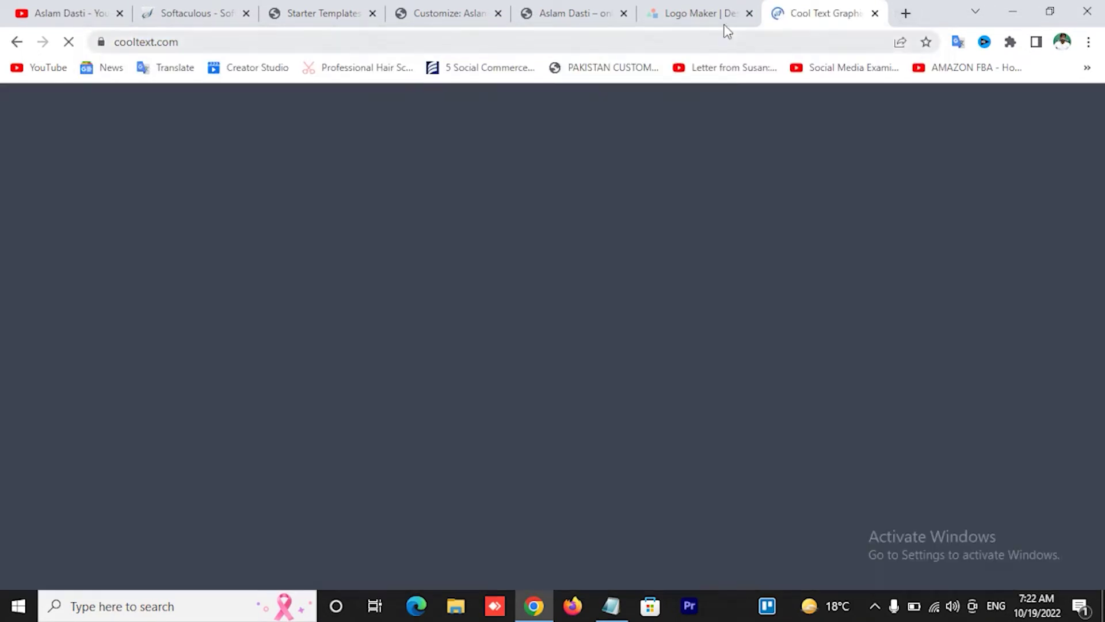
# - Compare the LogoMakr home page with Cool Text's logo text styles, and return to LogoMakr
pyautogui.click(679, 12)
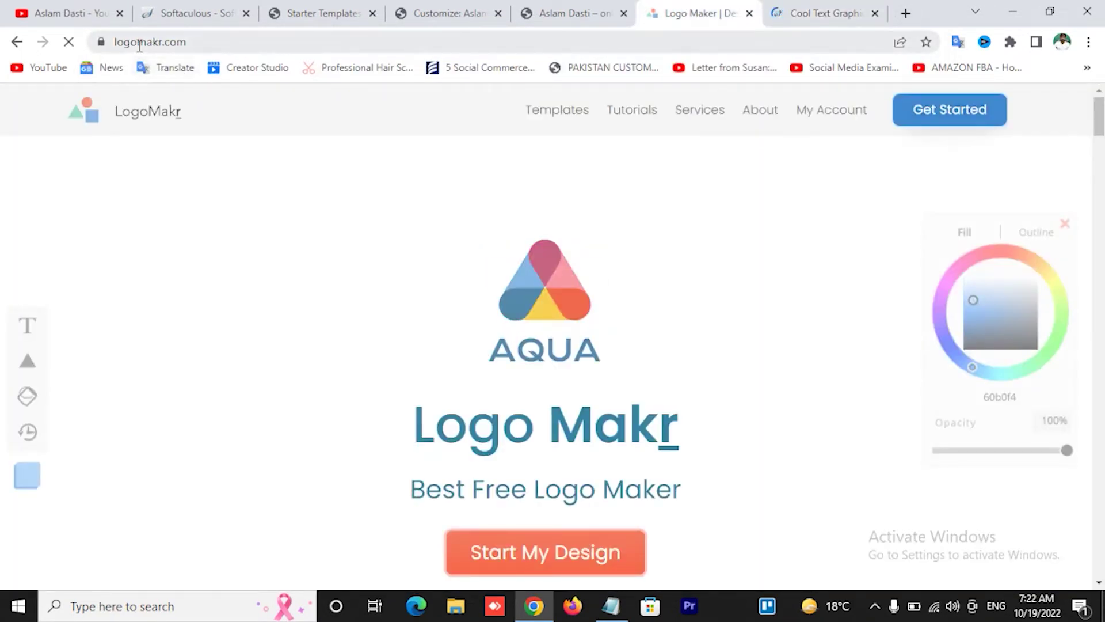
pyautogui.moveTo(152, 42); pyautogui.dragTo(219, 56)
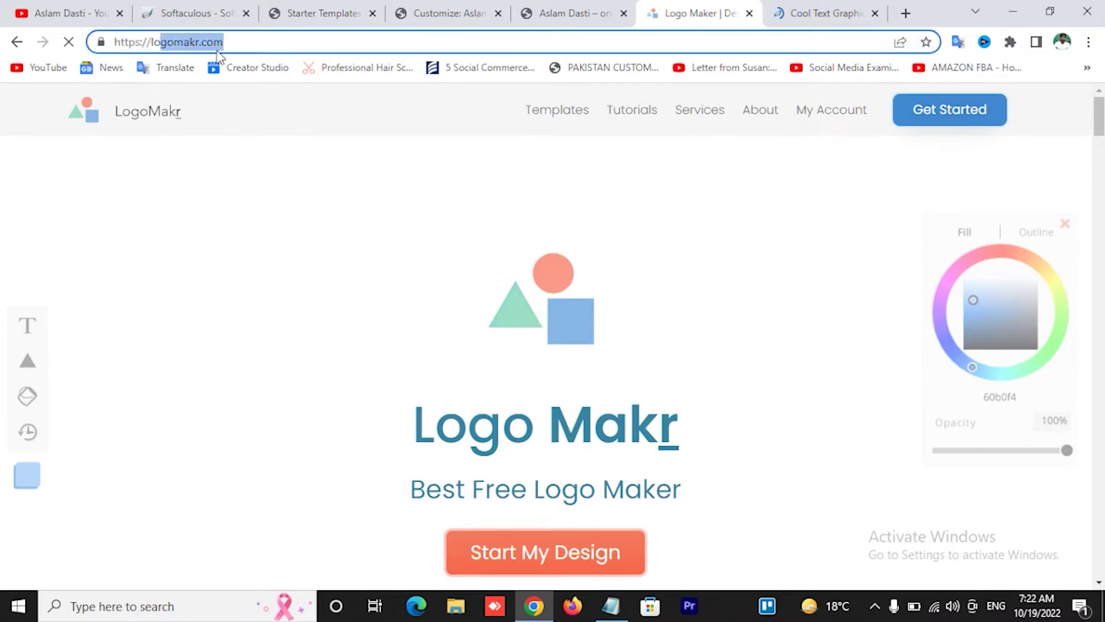
pyautogui.click(279, 43)
pyautogui.click(823, 11)
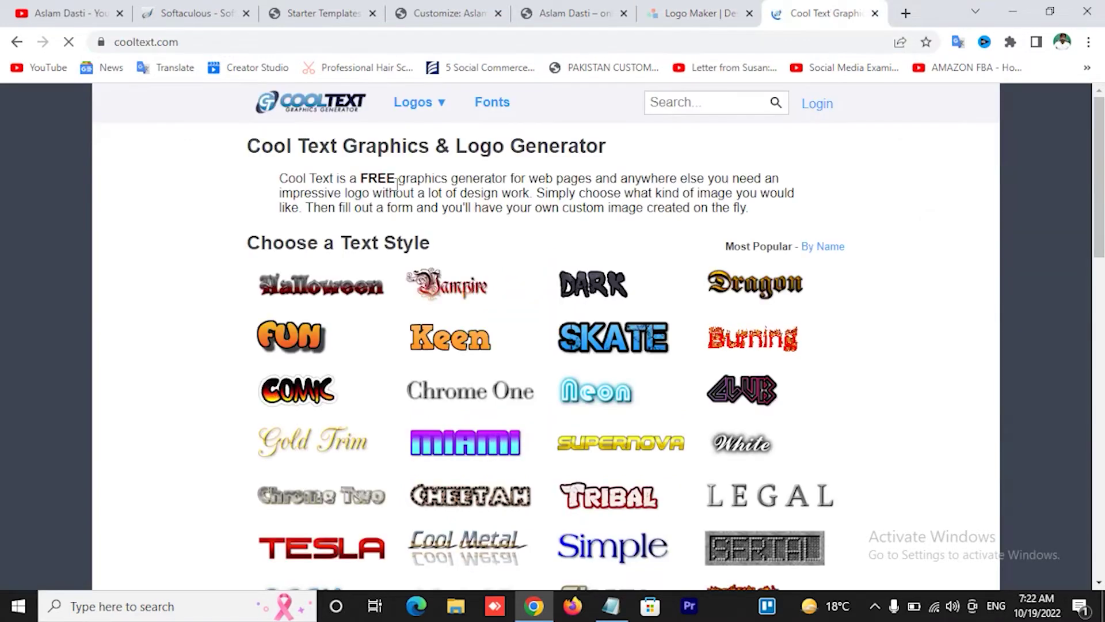
pyautogui.moveTo(344, 347)
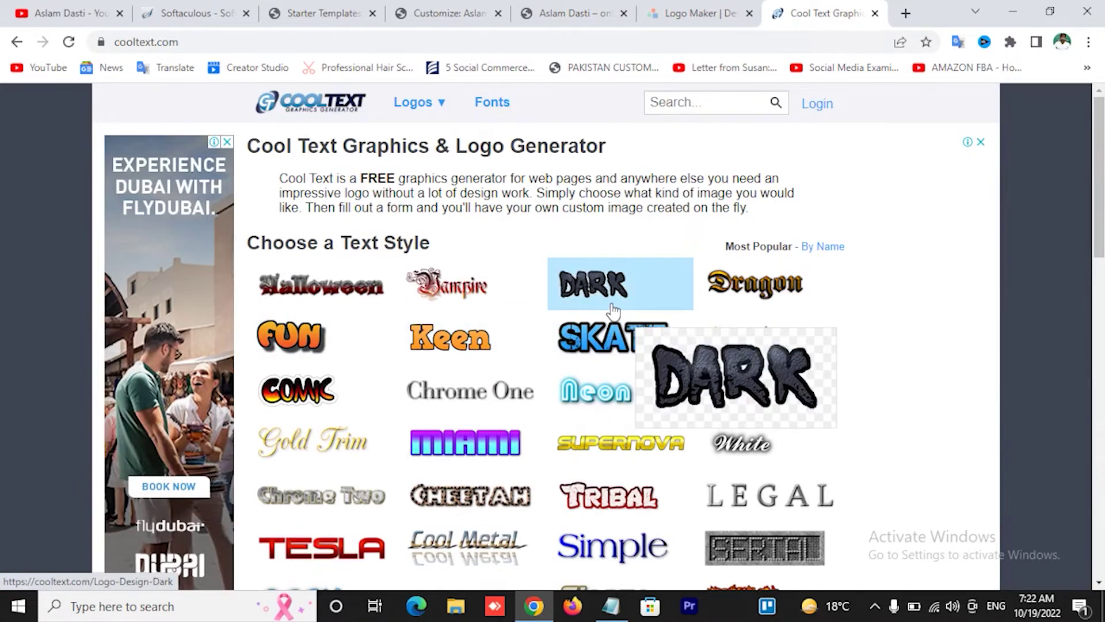
pyautogui.scroll(-5, 613, 312)
pyautogui.scroll(-1, 614, 312)
pyautogui.hotkey('ctrl', 'shift', 'Tab')
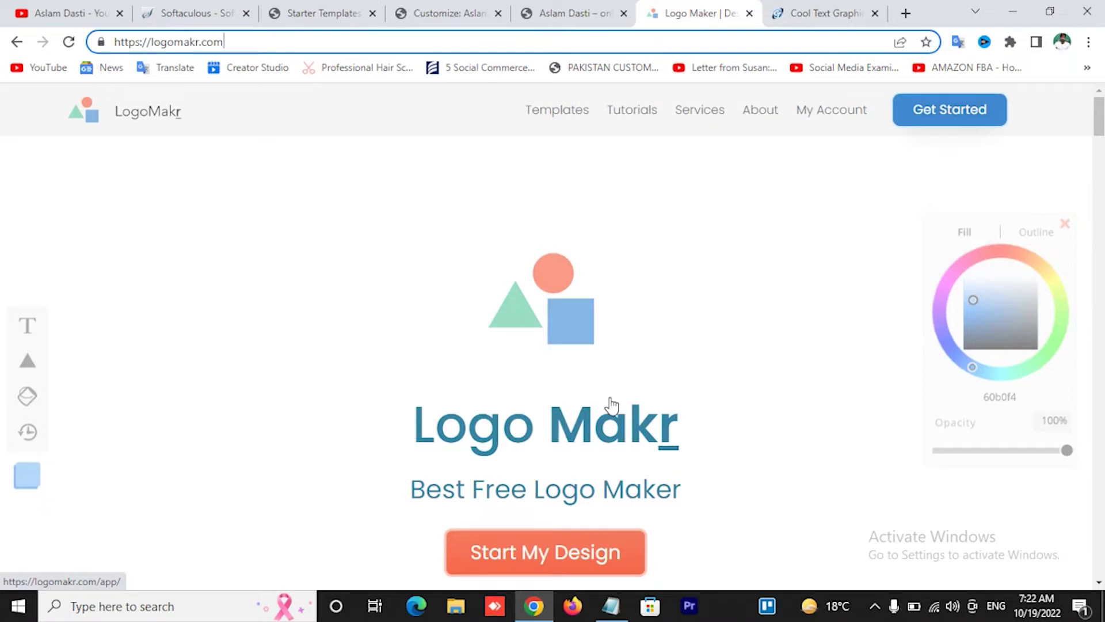
# - Start a new LogoMakr design and add a text element and the lotus flower clipart to the canvas
pyautogui.click(563, 560)
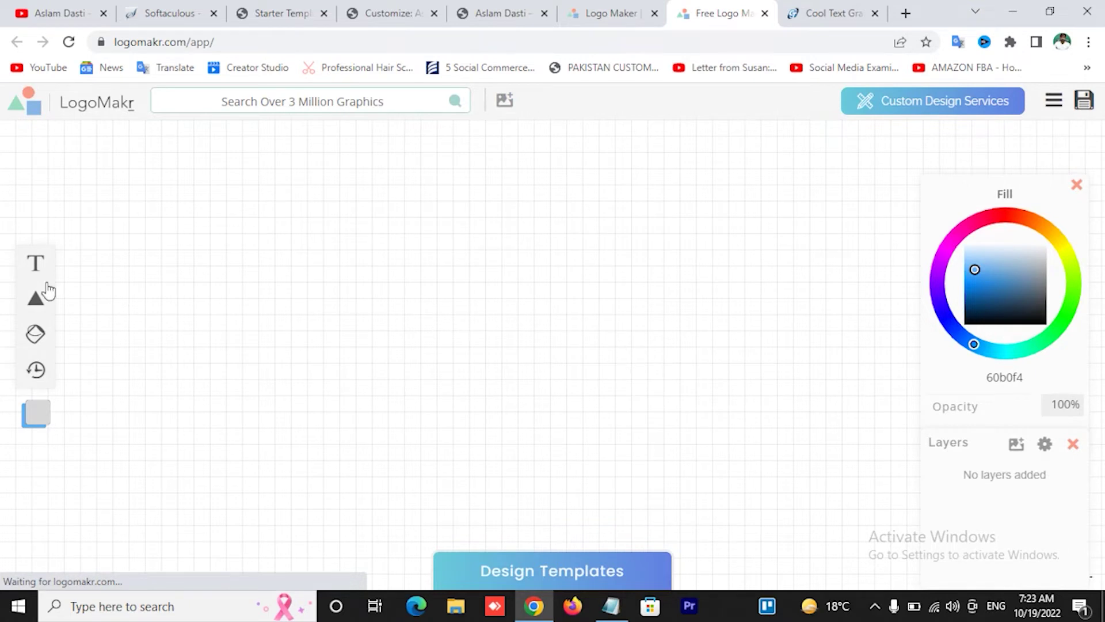
pyautogui.moveTo(30, 262)
pyautogui.click(67, 259)
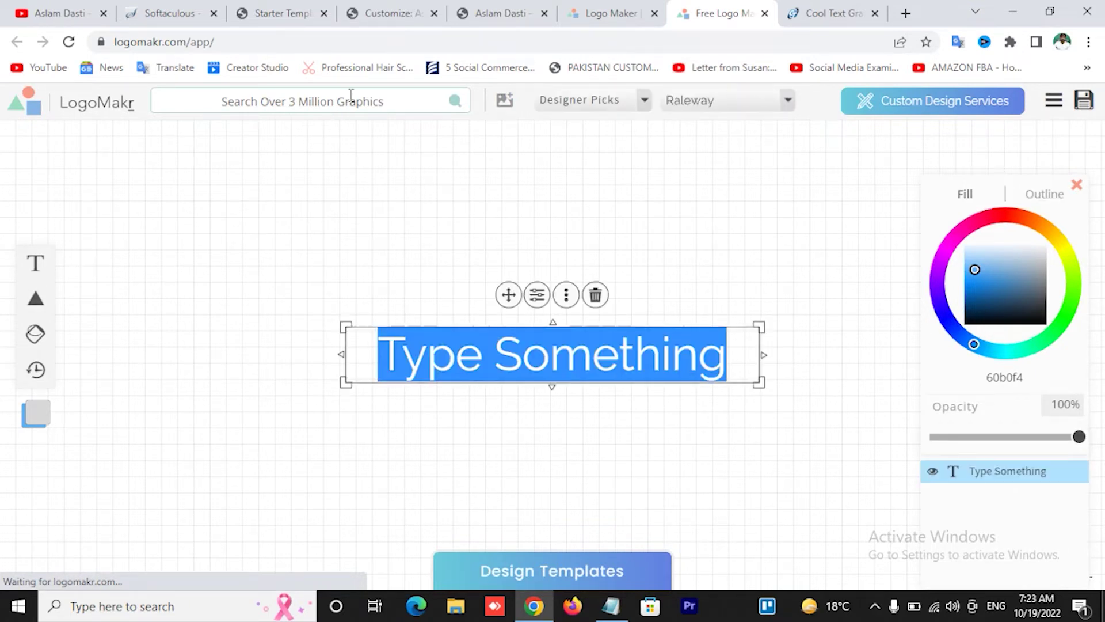
pyautogui.click(351, 96)
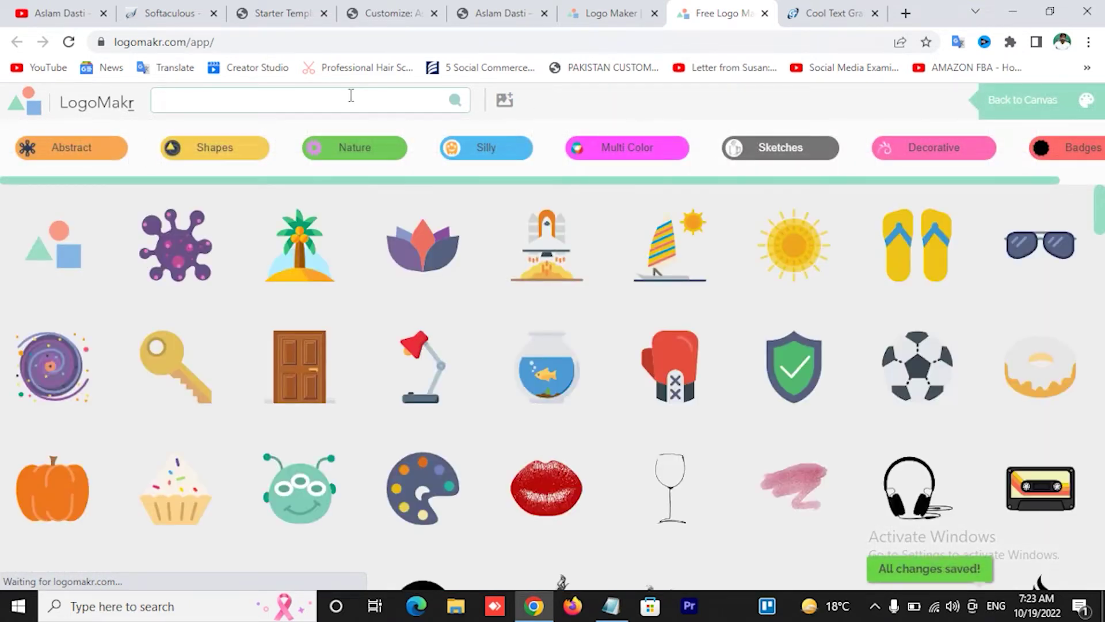
pyautogui.click(394, 232)
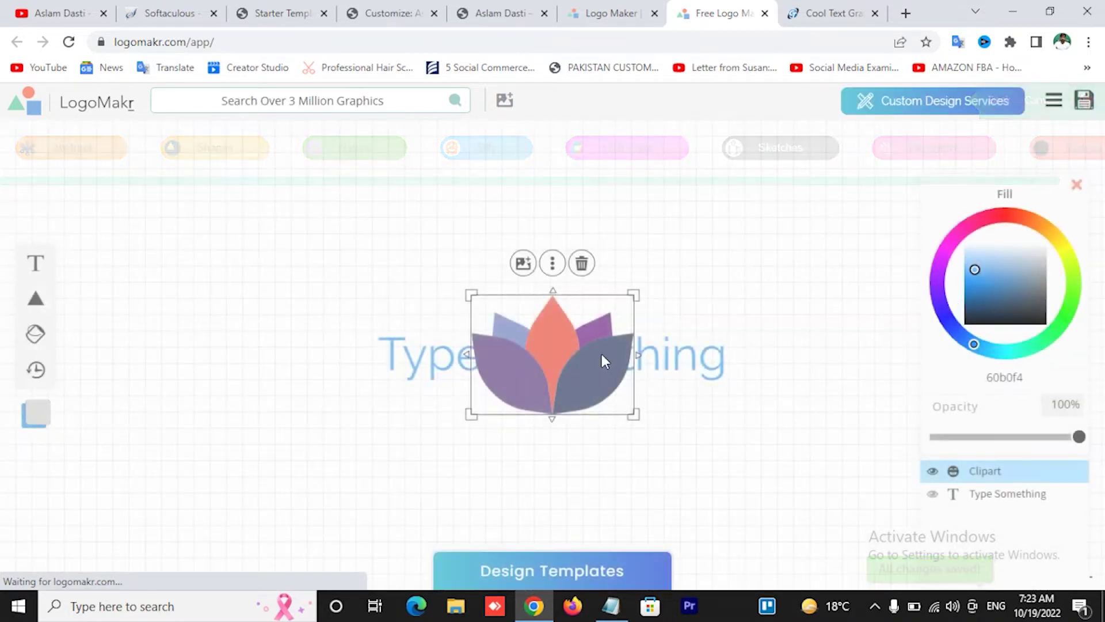
# - Move the lotus clipart to the left of the placeholder text and shrink it to fit beside the text
pyautogui.moveTo(569, 358); pyautogui.dragTo(310, 355)
pyautogui.click(532, 361)
pyautogui.click(325, 386)
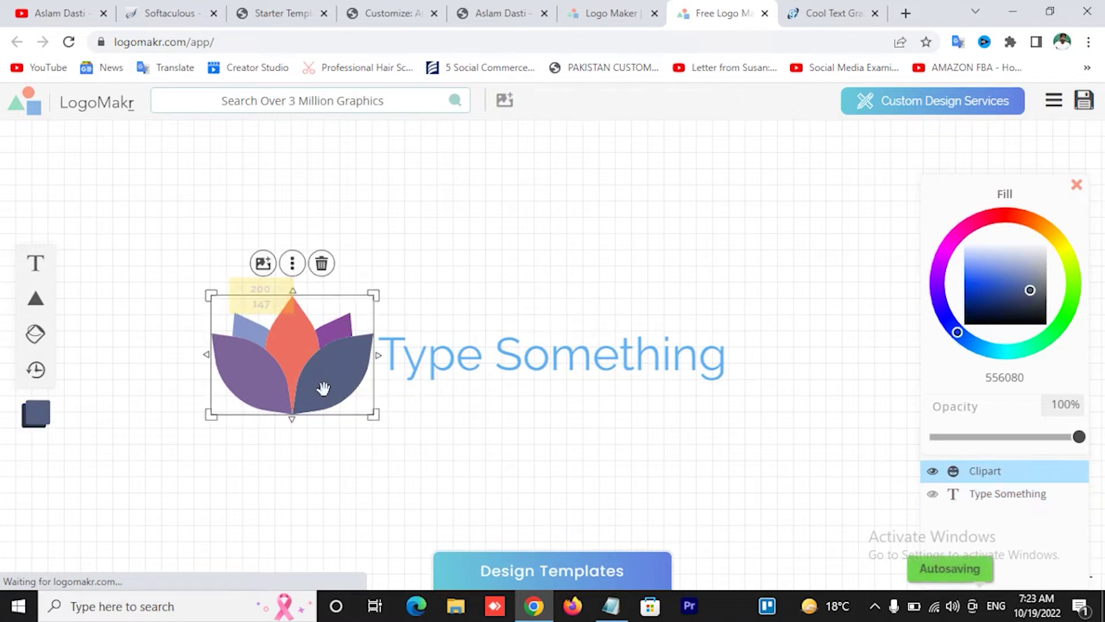
pyautogui.moveTo(380, 426); pyautogui.dragTo(326, 380)
pyautogui.click(272, 336)
pyautogui.moveTo(271, 336); pyautogui.dragTo(319, 354)
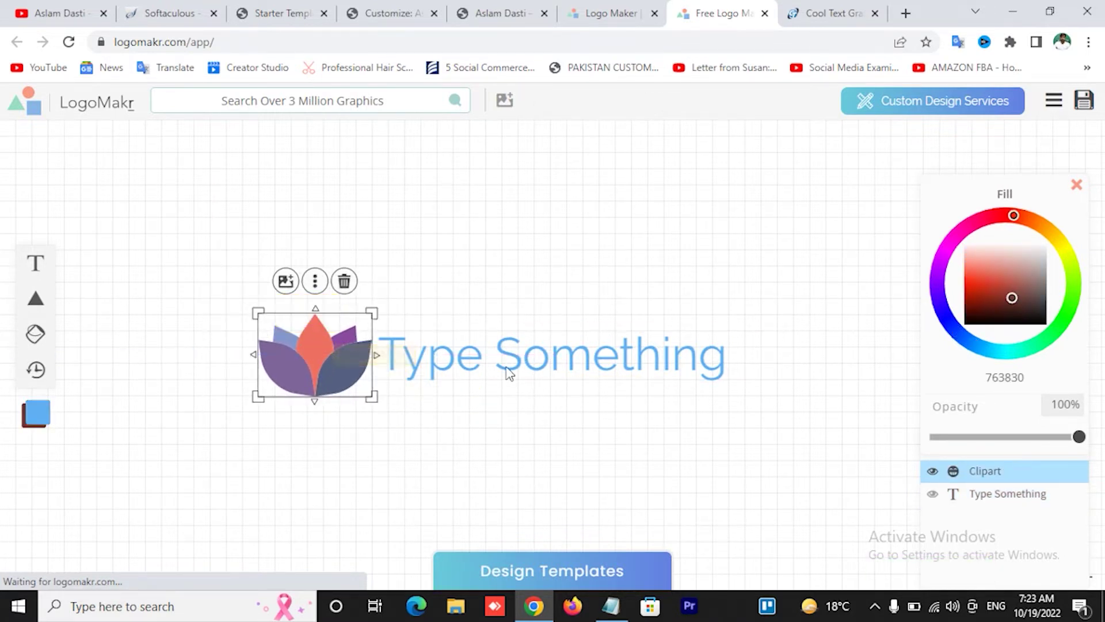
# - Replace the placeholder text with "Gardening"
pyautogui.doubleClick(506, 366)
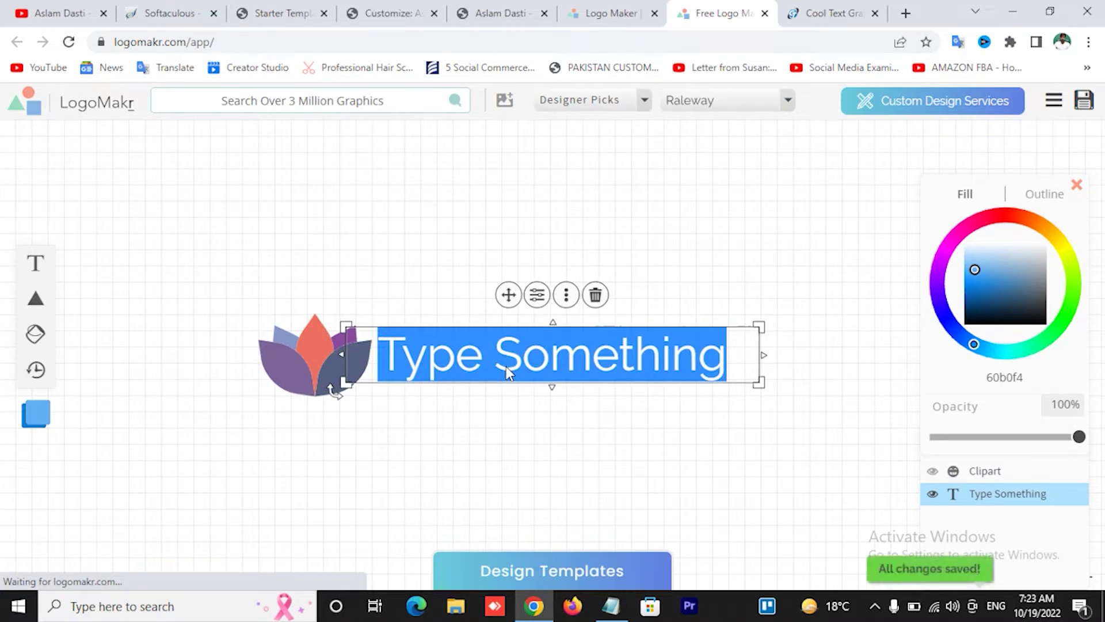
pyautogui.write('ga')
pyautogui.press('BackSpace')
pyautogui.press('BackSpace')
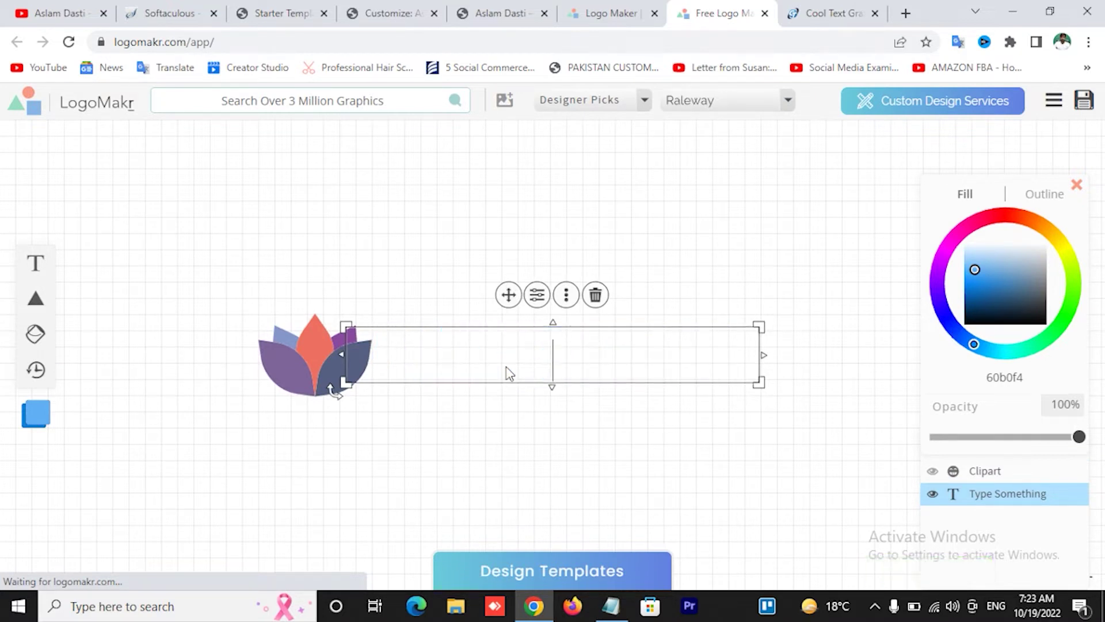
pyautogui.write('Gardending')
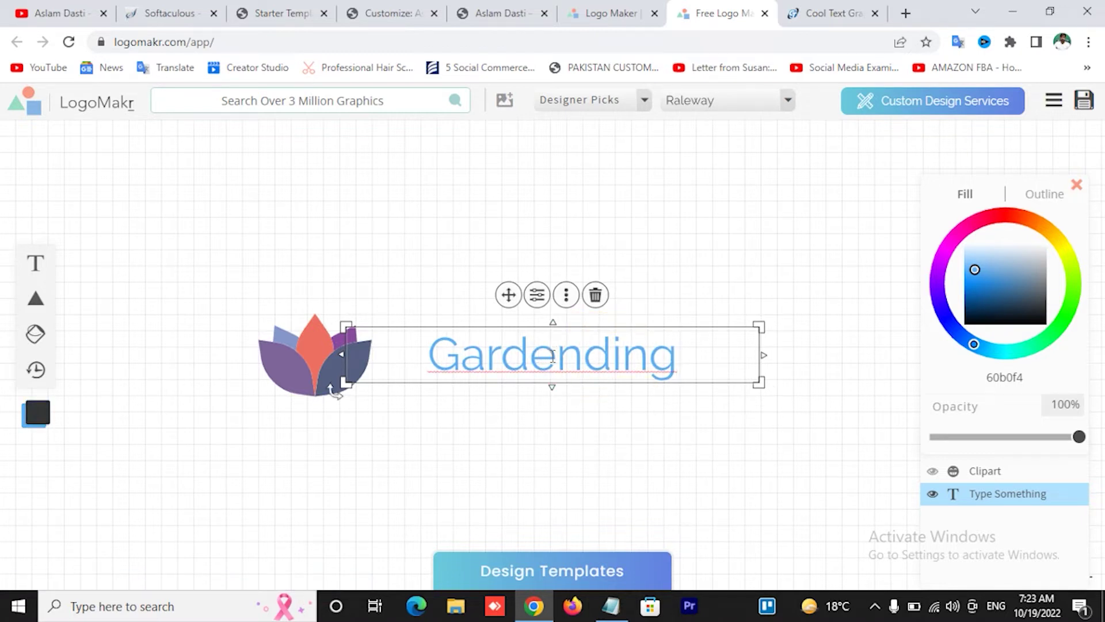
pyautogui.click(545, 354)
pyautogui.write('r')
pyautogui.click(706, 380)
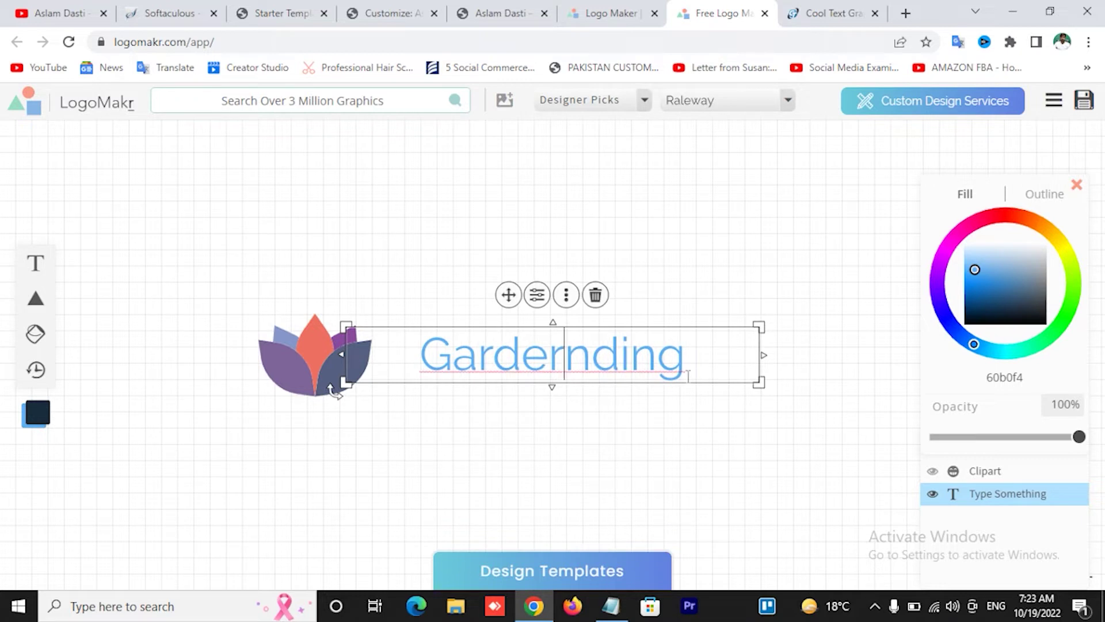
pyautogui.press('BackSpace')
pyautogui.press('BackSpace')
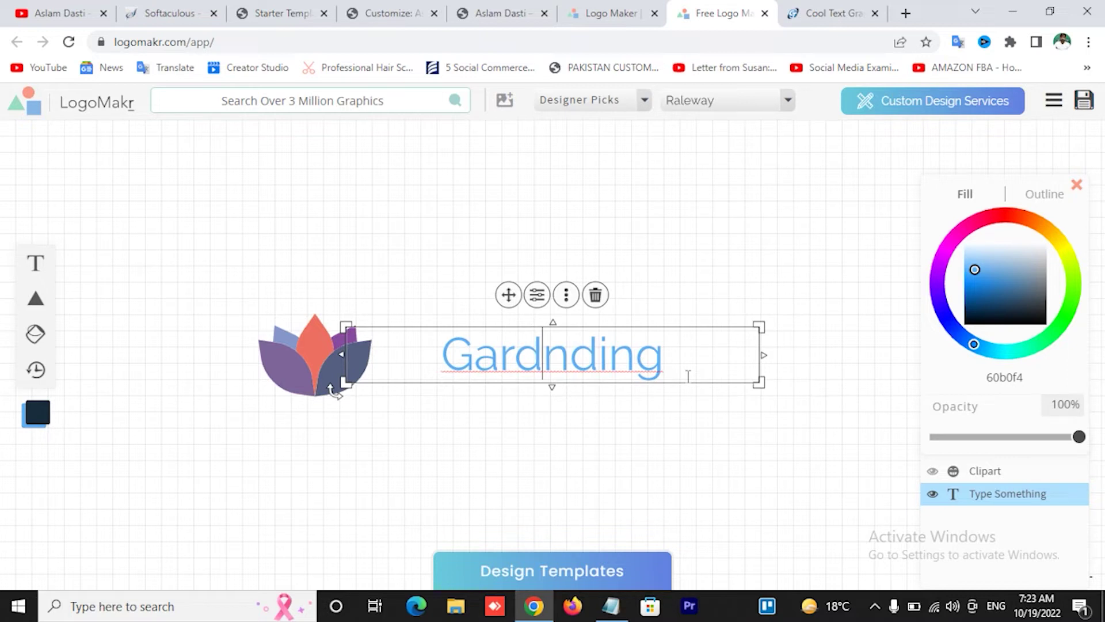
pyautogui.write('e')
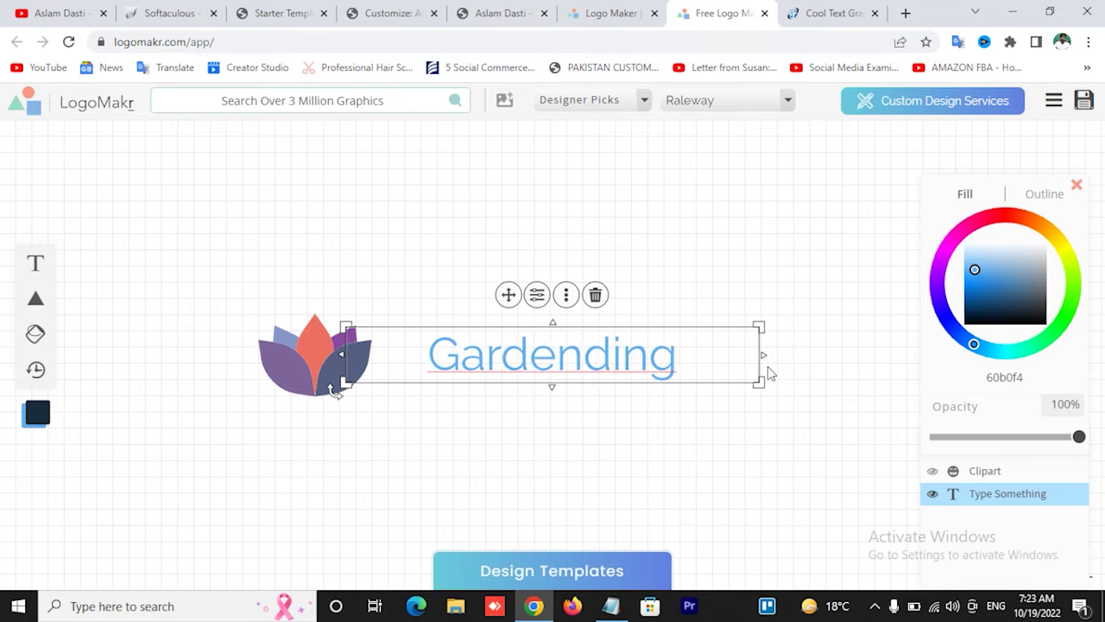
pyautogui.click(607, 358)
pyautogui.press('BackSpace')
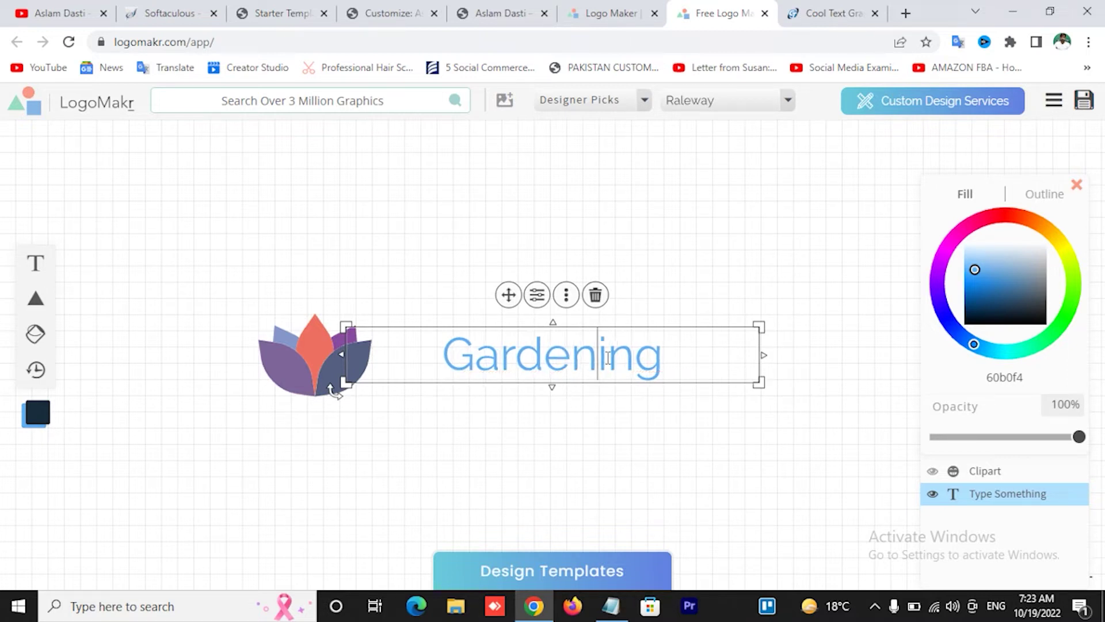
# - Move the lotus clipart closer to the start of the word "Gardening"
pyautogui.click(295, 370)
pyautogui.moveTo(327, 369); pyautogui.dragTo(381, 362)
pyautogui.click(537, 378)
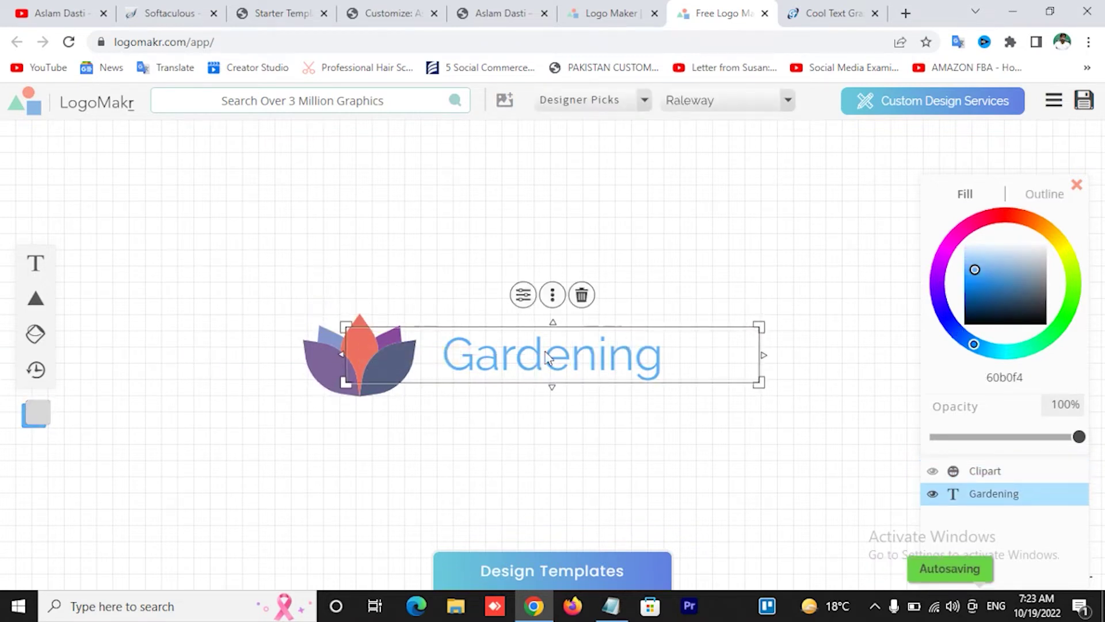
# - Set the "Gardening" text's font to Neuton and move the text right up against the lotus clipart
pyautogui.click(753, 105)
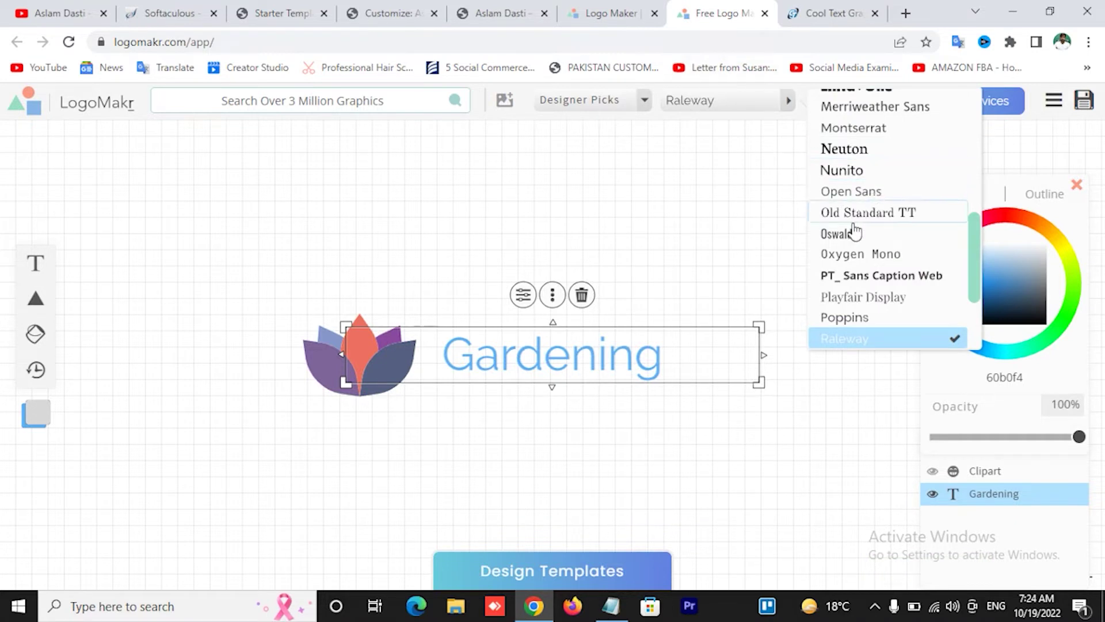
pyautogui.click(855, 149)
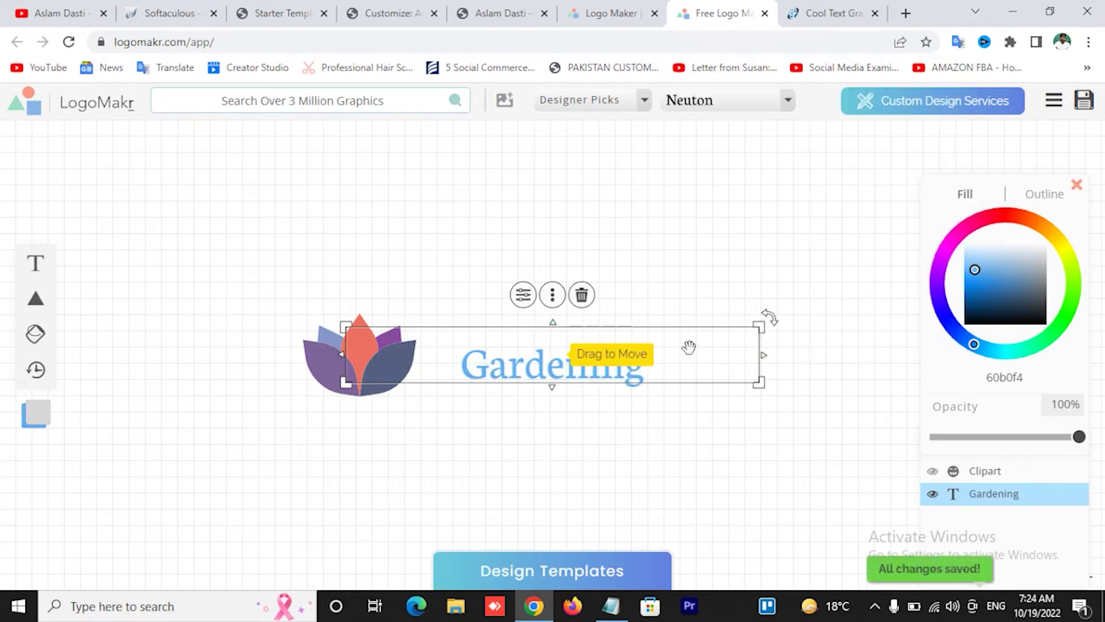
pyautogui.moveTo(689, 347); pyautogui.dragTo(651, 348)
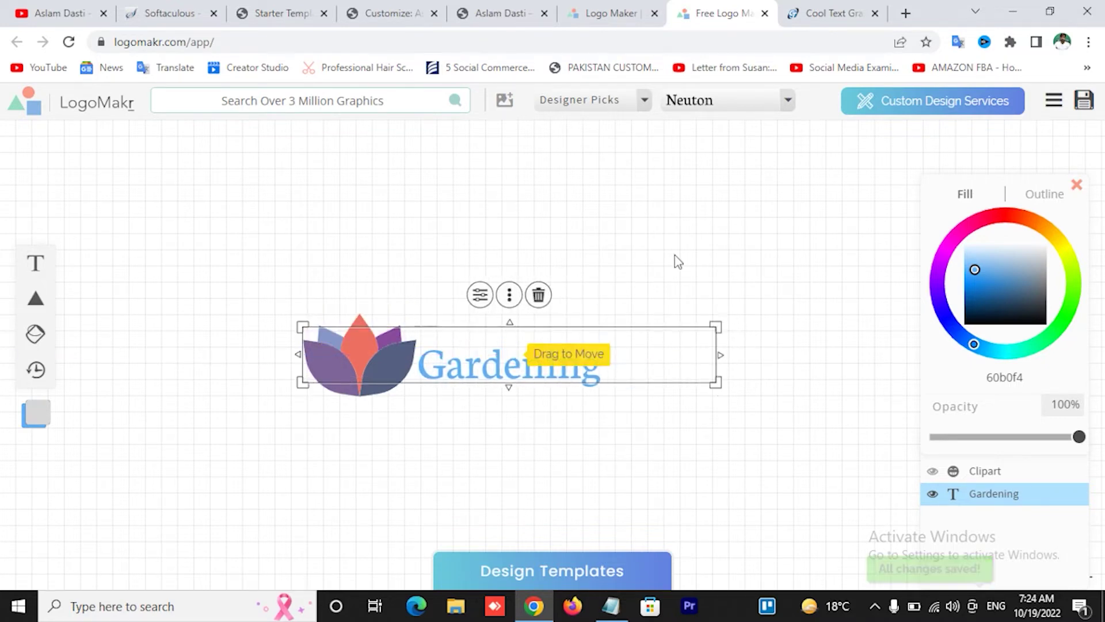
pyautogui.click(677, 258)
# - Save the logo design, look over LogoMakr's paid design packages, and close the packages page
pyautogui.click(1084, 100)
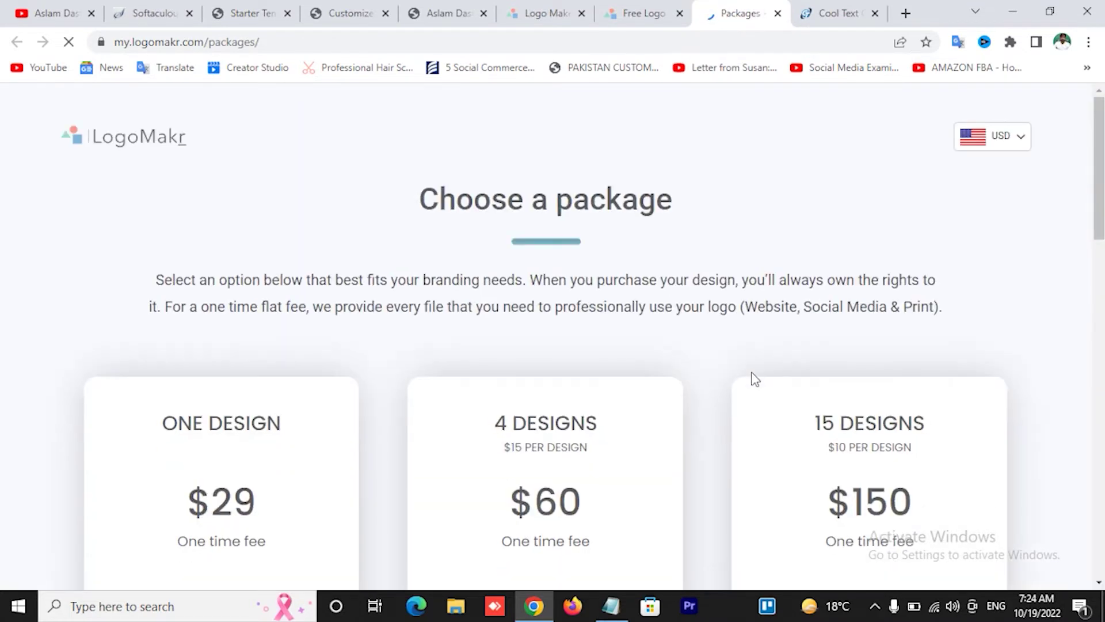
pyautogui.scroll(-15, 731, 360)
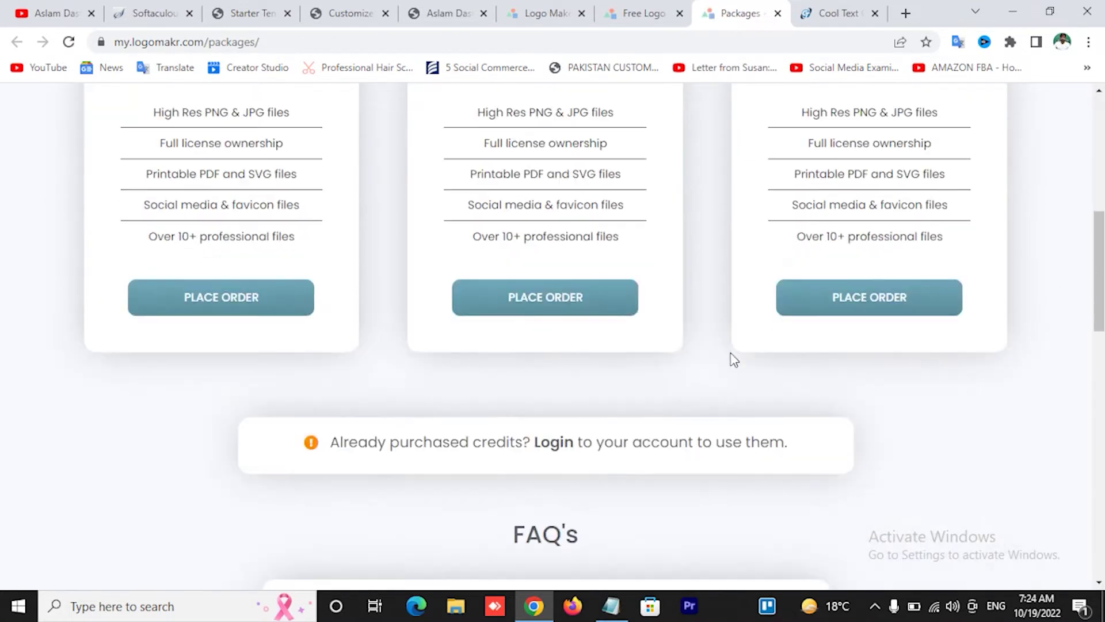
pyautogui.scroll(4, 732, 361)
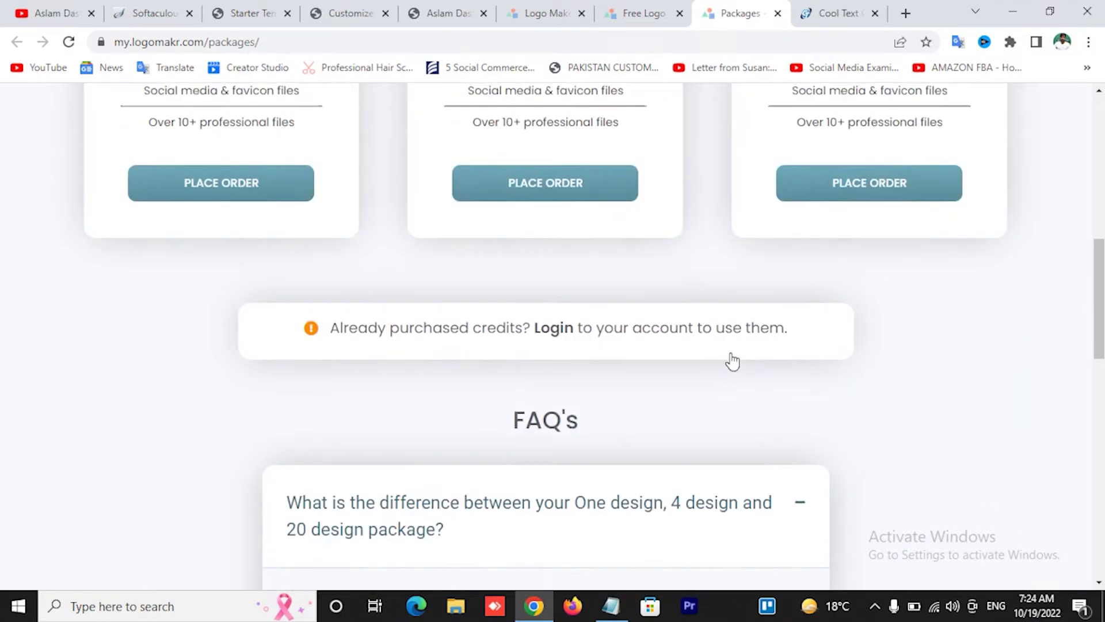
pyautogui.scroll(10, 732, 361)
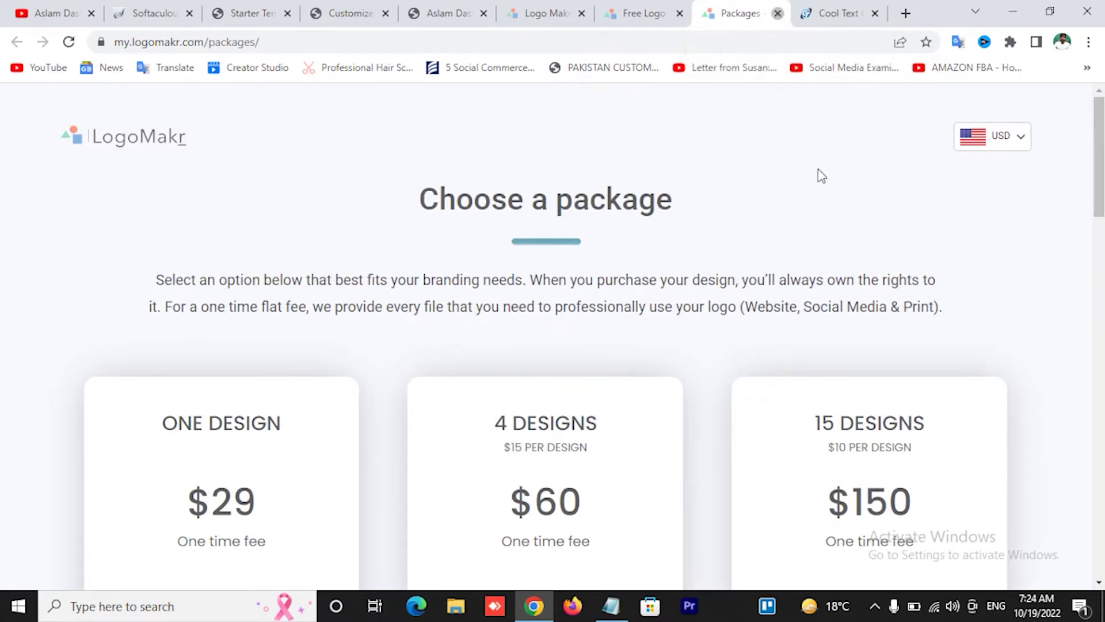
pyautogui.hotkey('ctrl', 'w')
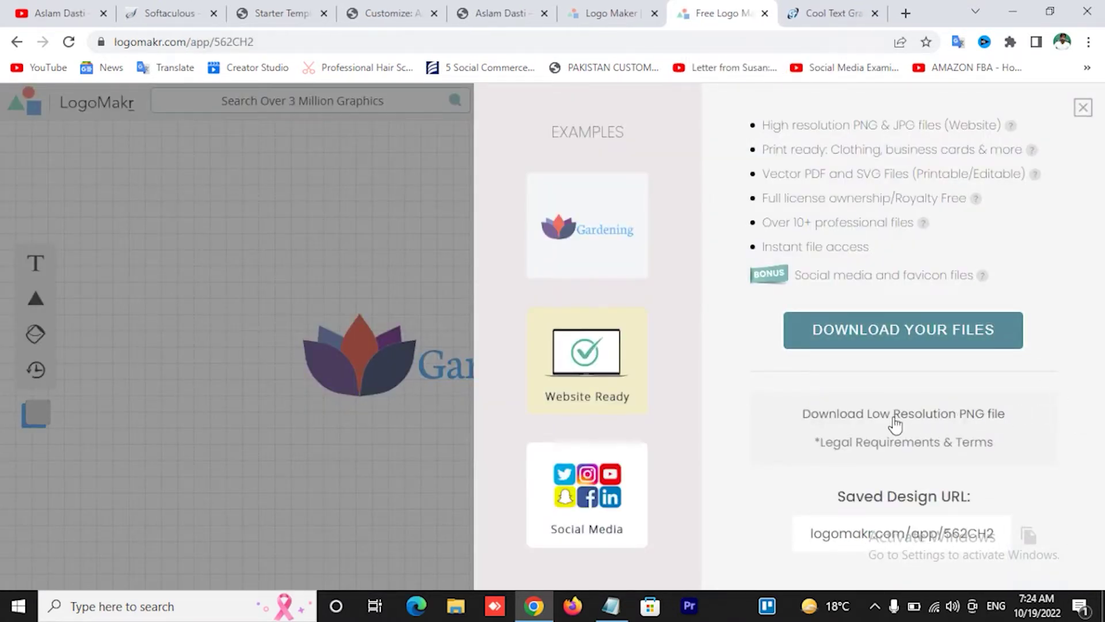
# - Accept the legal terms, download the free low-resolution PNG of the logo, and show the file in its folder
pyautogui.click(941, 419)
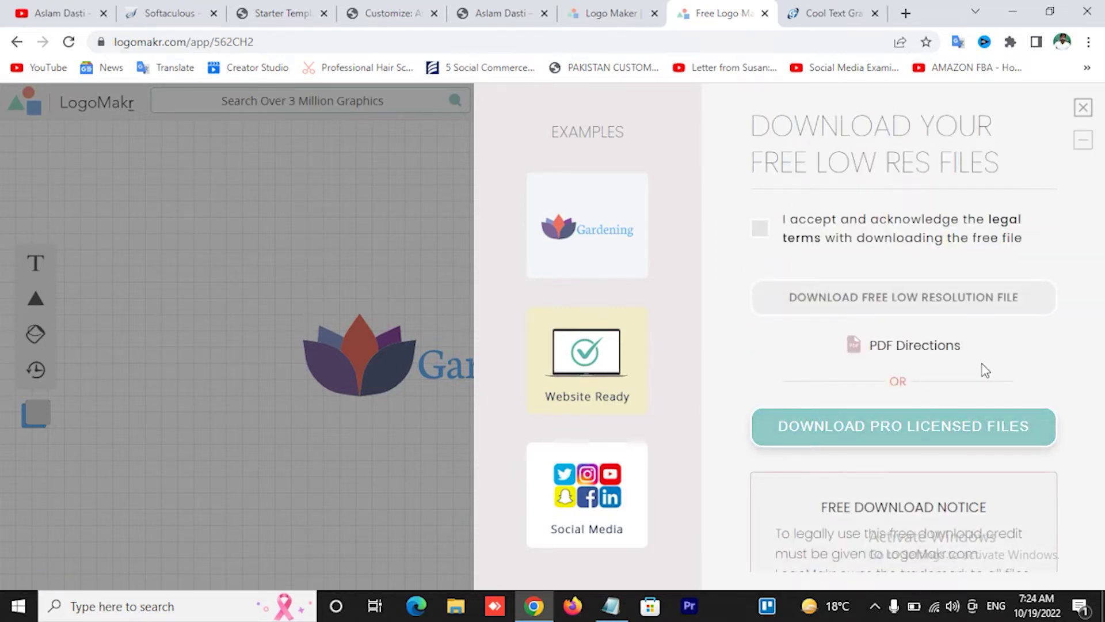
pyautogui.click(760, 229)
pyautogui.click(897, 298)
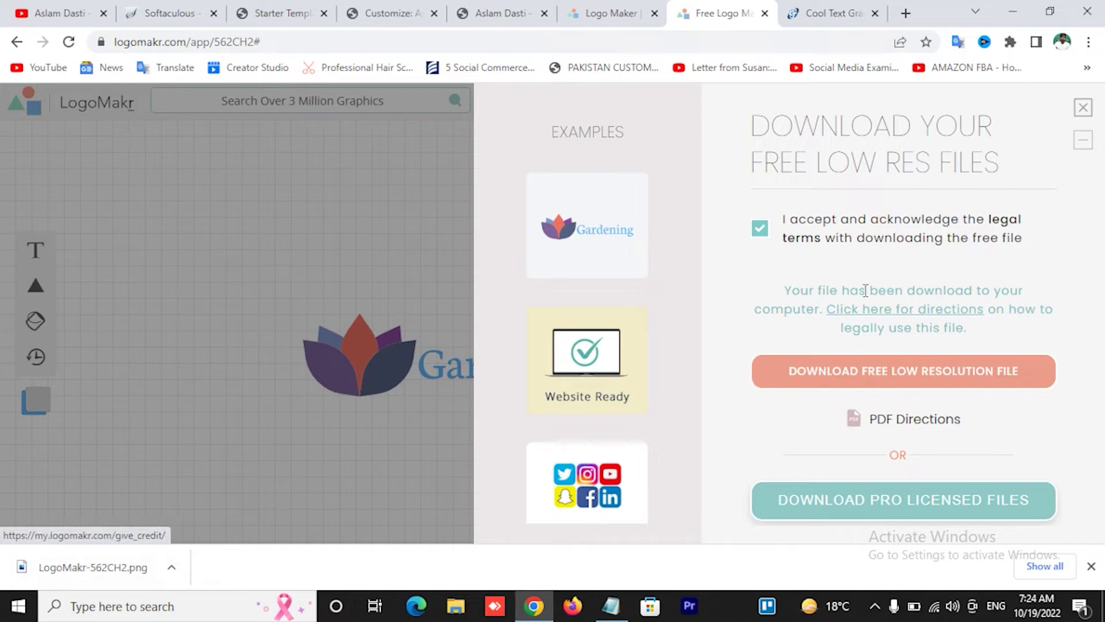
pyautogui.click(171, 567)
pyautogui.click(216, 509)
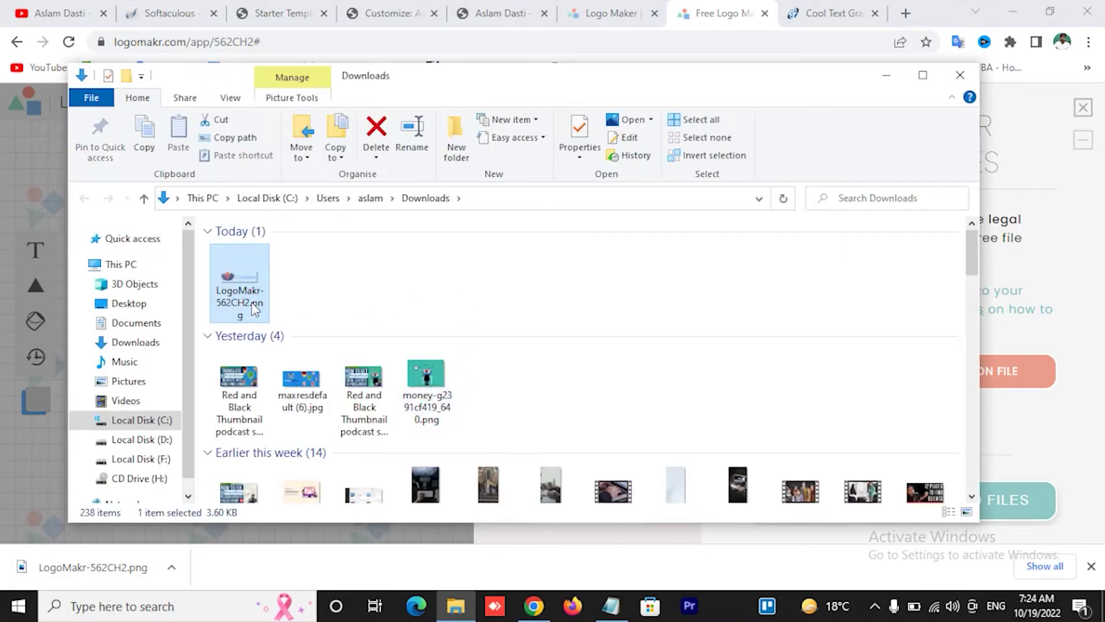
# - Return to the WordPress customizer and upload LogoMakr-562CH2.png to replace the header logo
pyautogui.click(375, 13)
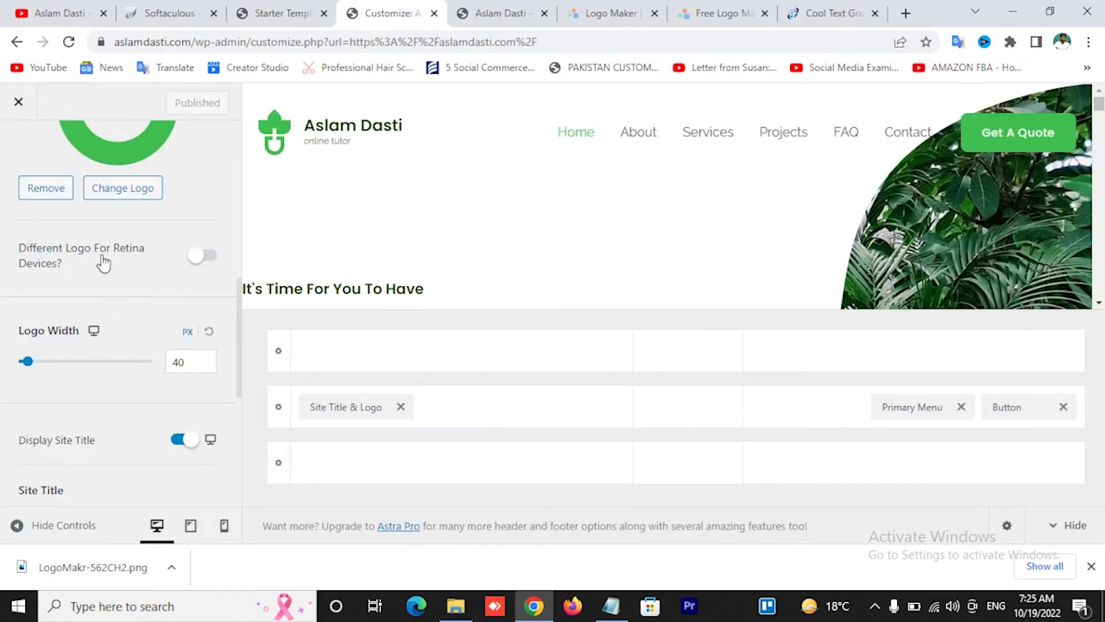
pyautogui.click(133, 194)
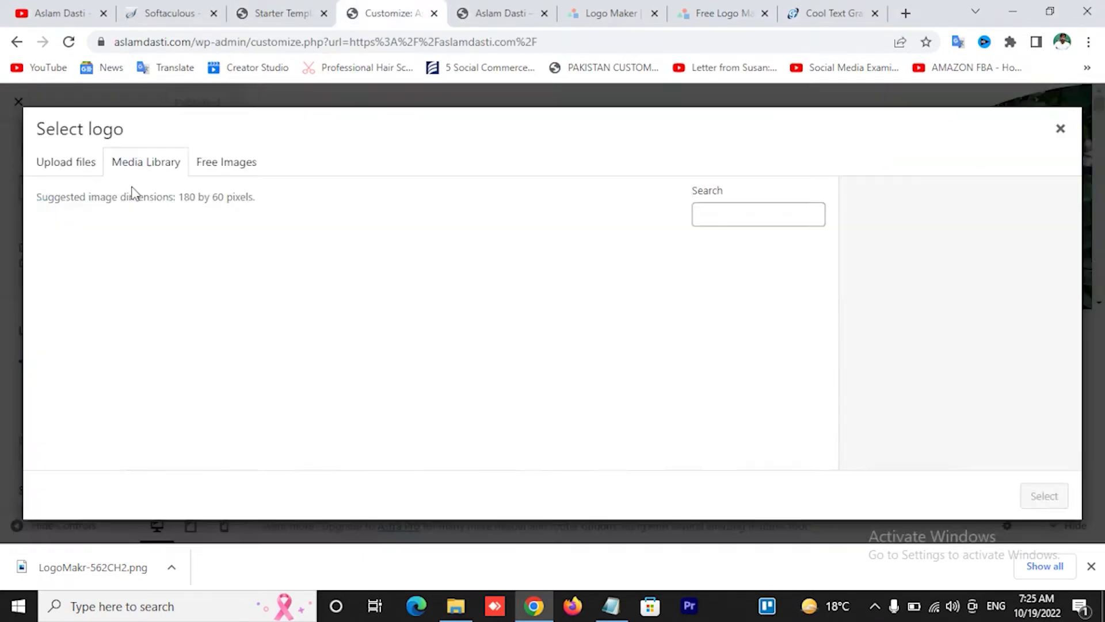
pyautogui.moveTo(91, 572); pyautogui.dragTo(272, 312)
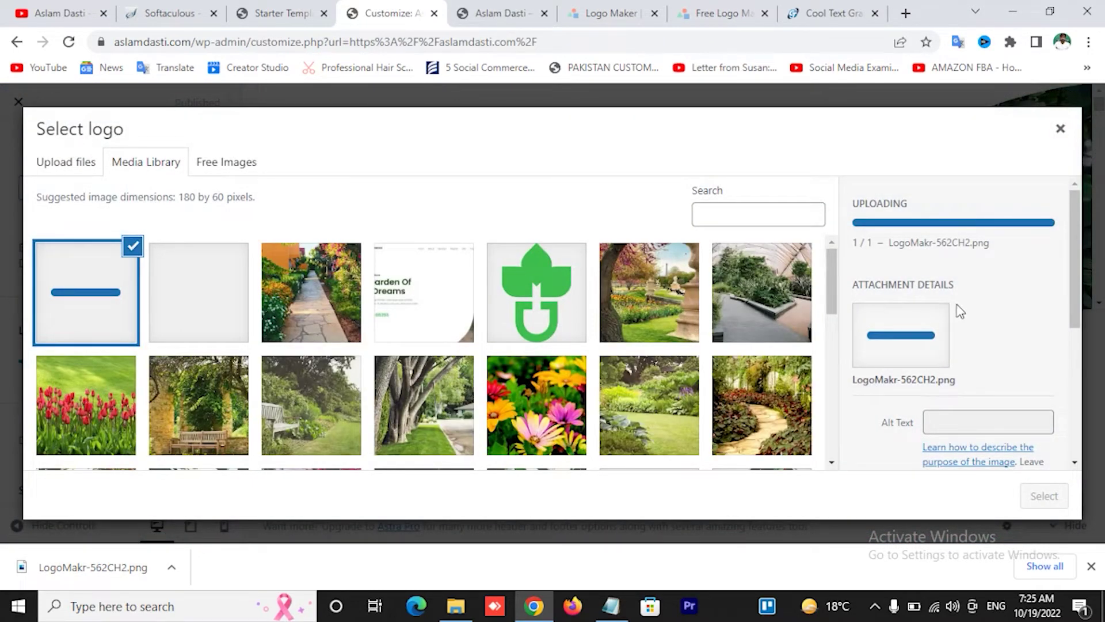
pyautogui.click(1045, 498)
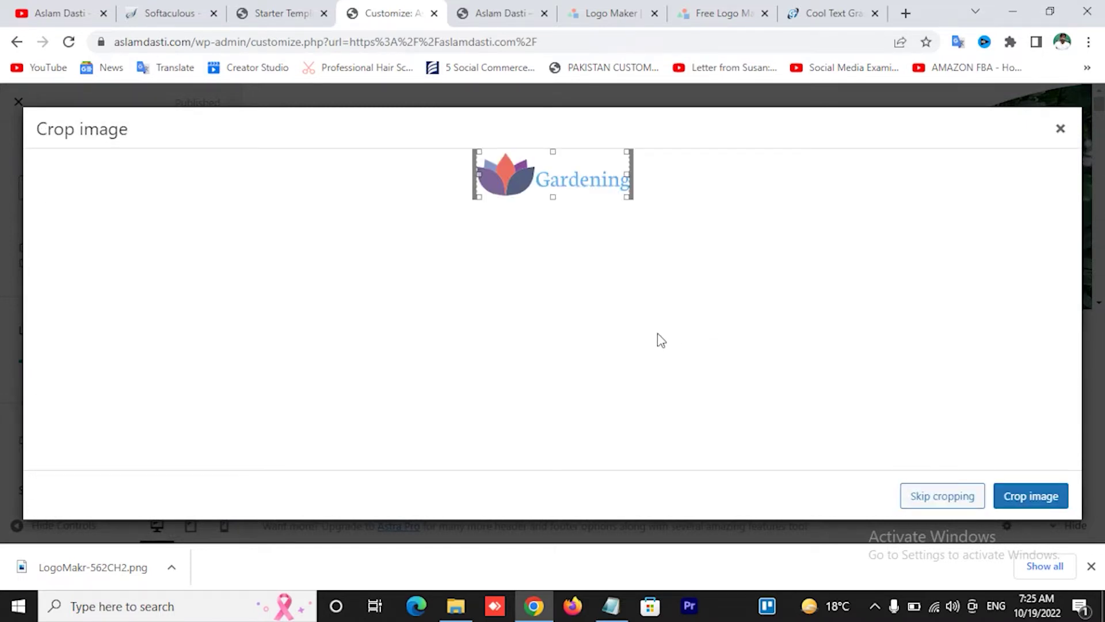
# - Widen the crop area to cover the entire logo image and apply the crop
pyautogui.moveTo(471, 173); pyautogui.dragTo(469, 173)
pyautogui.moveTo(624, 172); pyautogui.dragTo(662, 177)
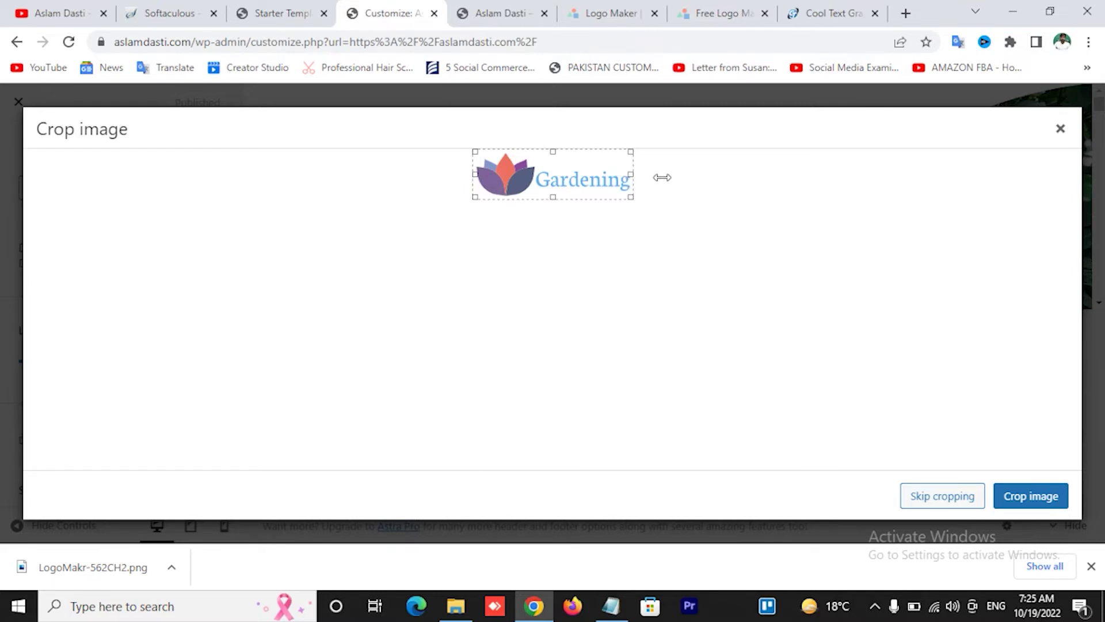
pyautogui.click(1021, 502)
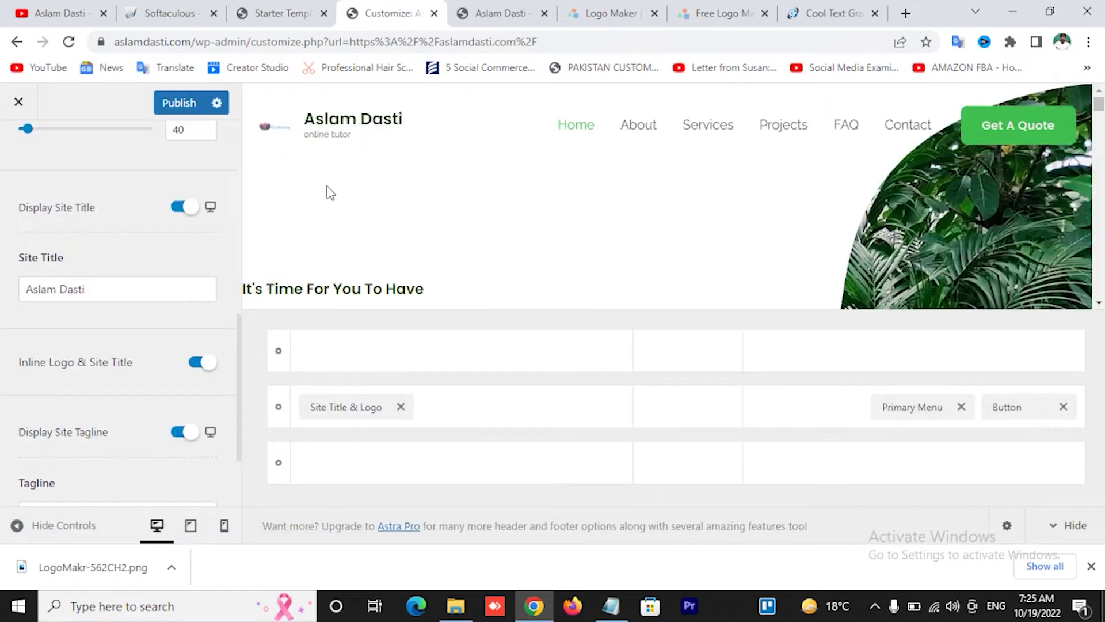
# - Hide the site title and tagline in the header, and set the logo width to 439 px
pyautogui.click(180, 209)
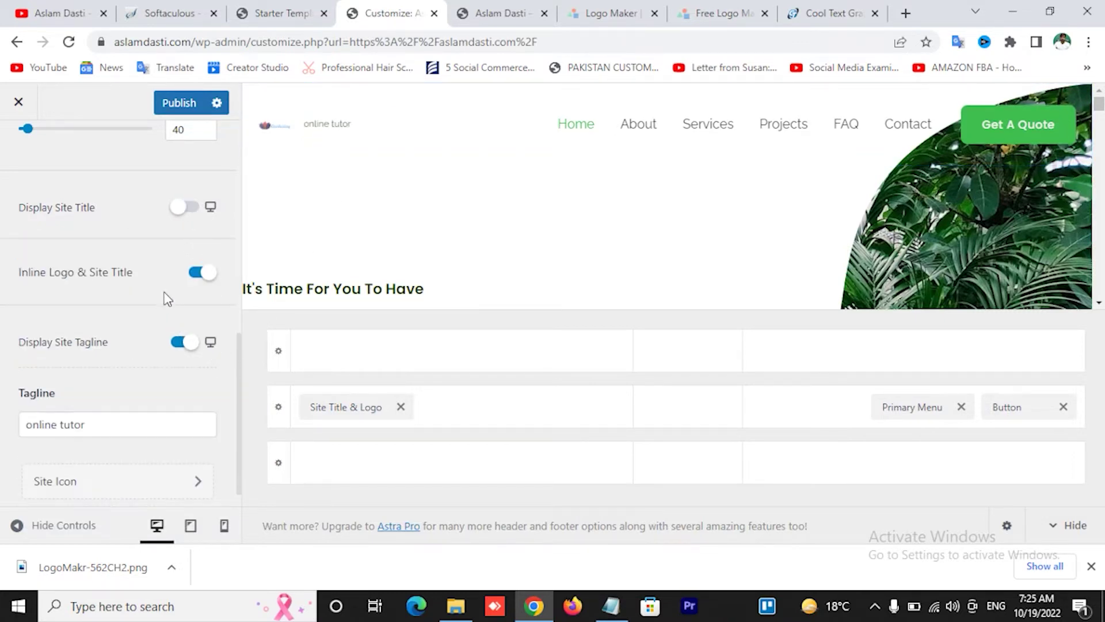
pyautogui.click(180, 343)
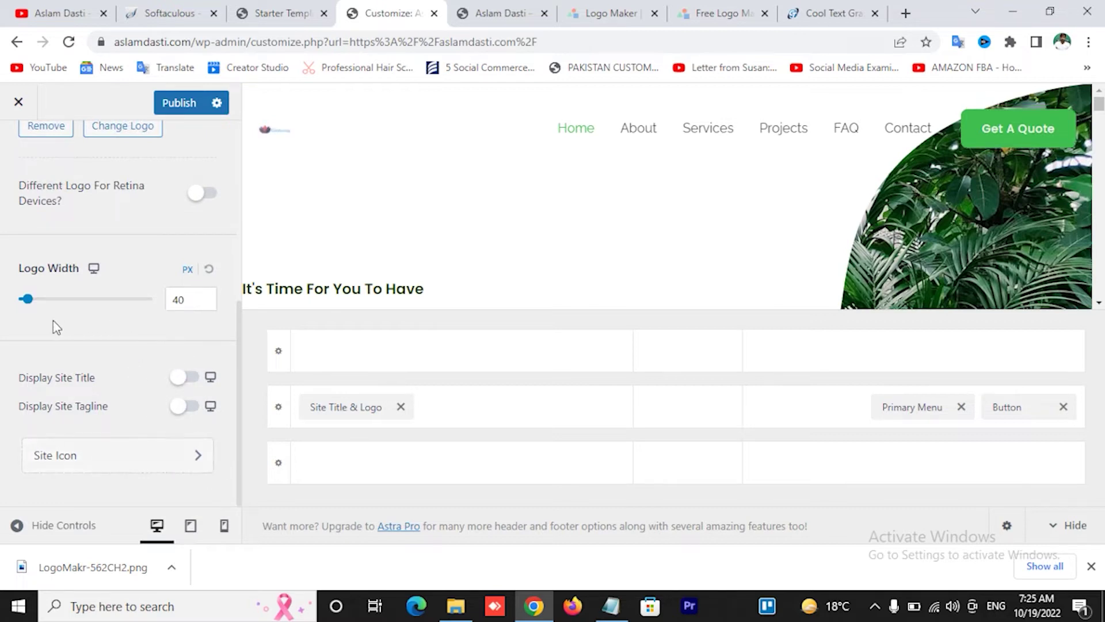
pyautogui.moveTo(26, 309); pyautogui.dragTo(95, 315)
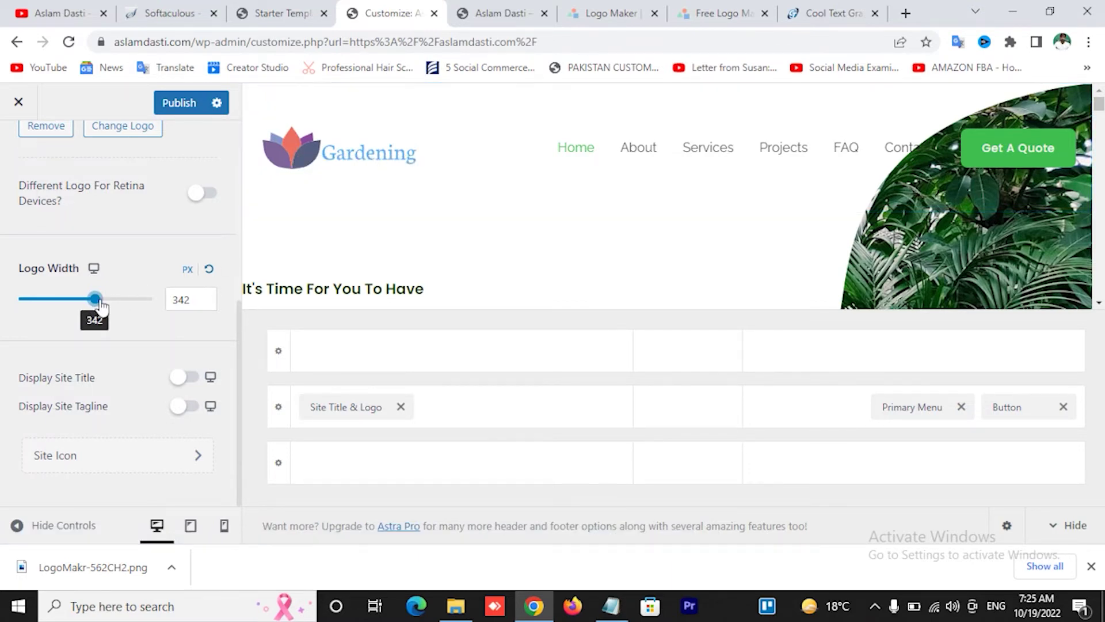
pyautogui.moveTo(101, 305); pyautogui.dragTo(117, 305)
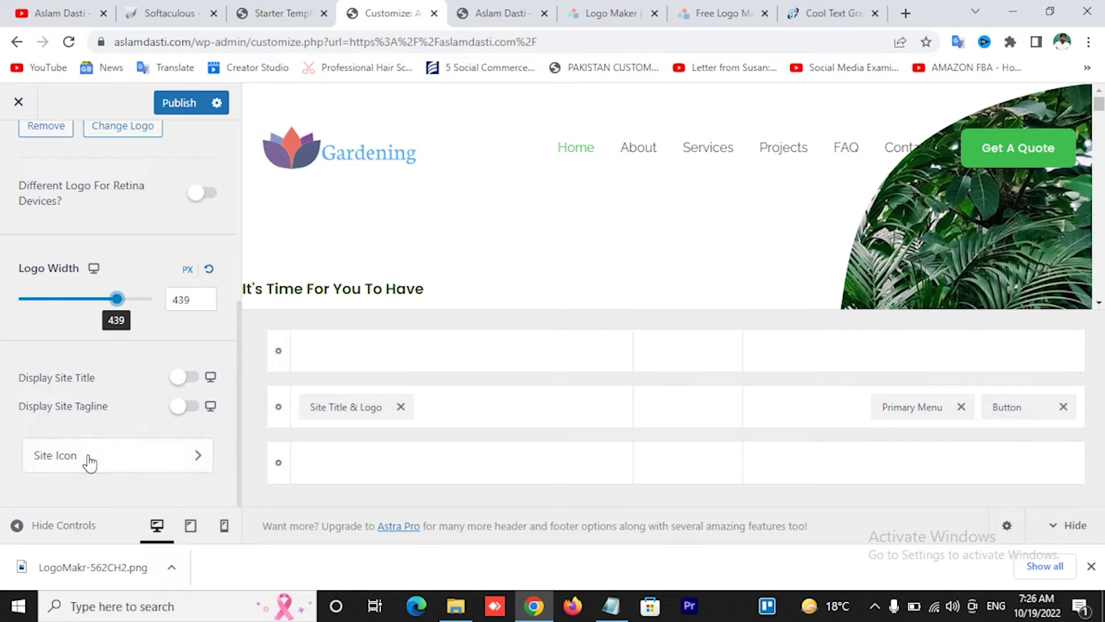
# - Switch back to the LogoMakr design, close the download panel, and delete the Gardening text so only the flower graphic remains
pyautogui.click(716, 7)
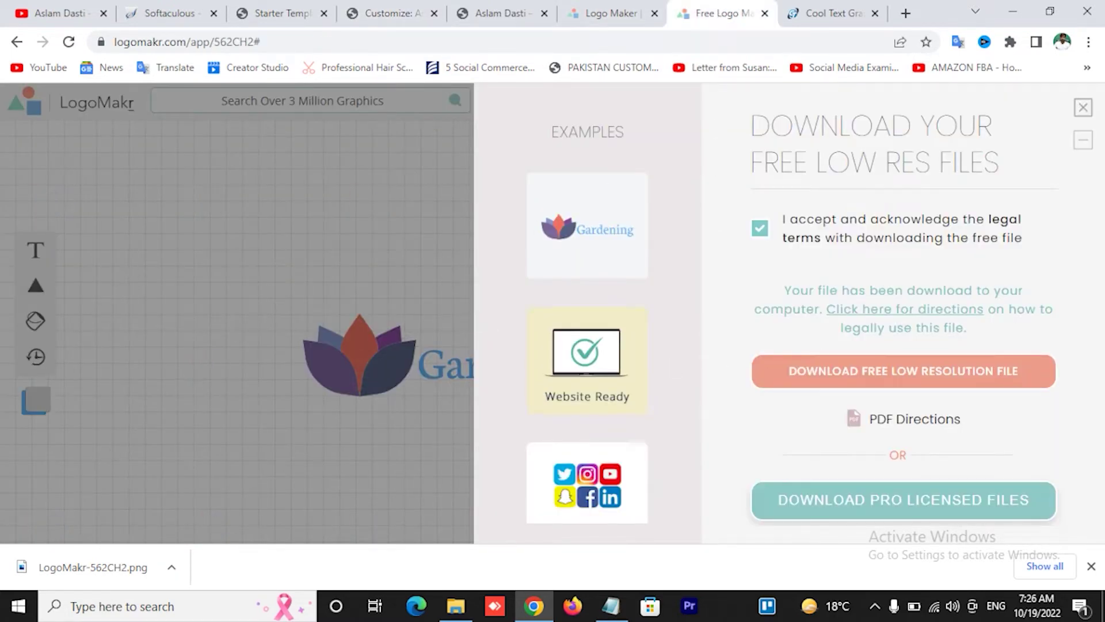
pyautogui.click(1080, 106)
pyautogui.click(541, 378)
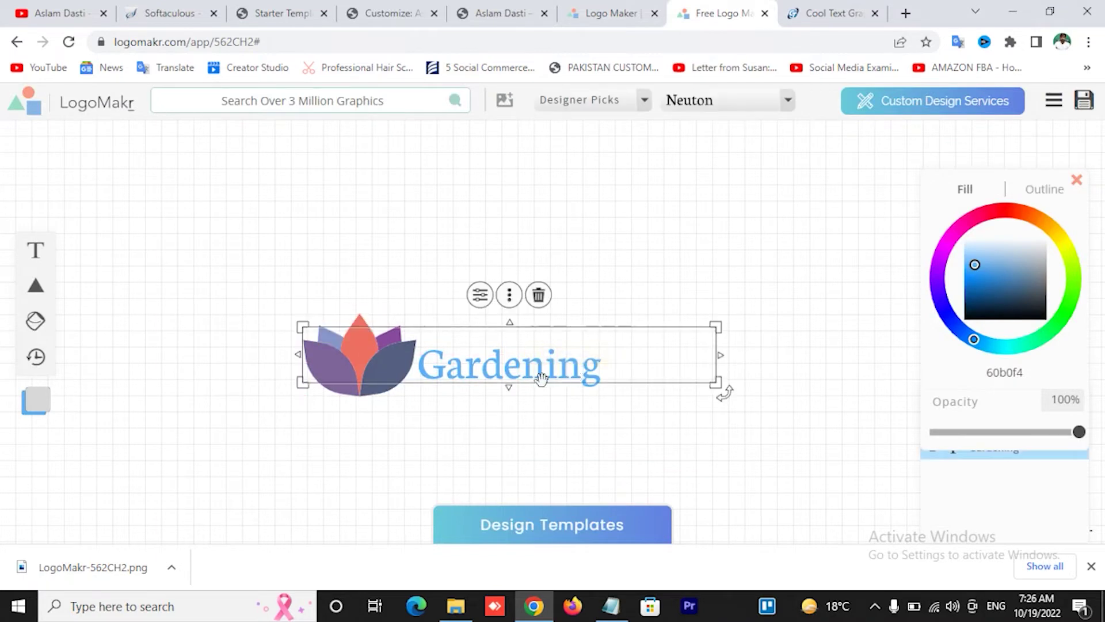
pyautogui.press('Delete')
pyautogui.click(343, 364)
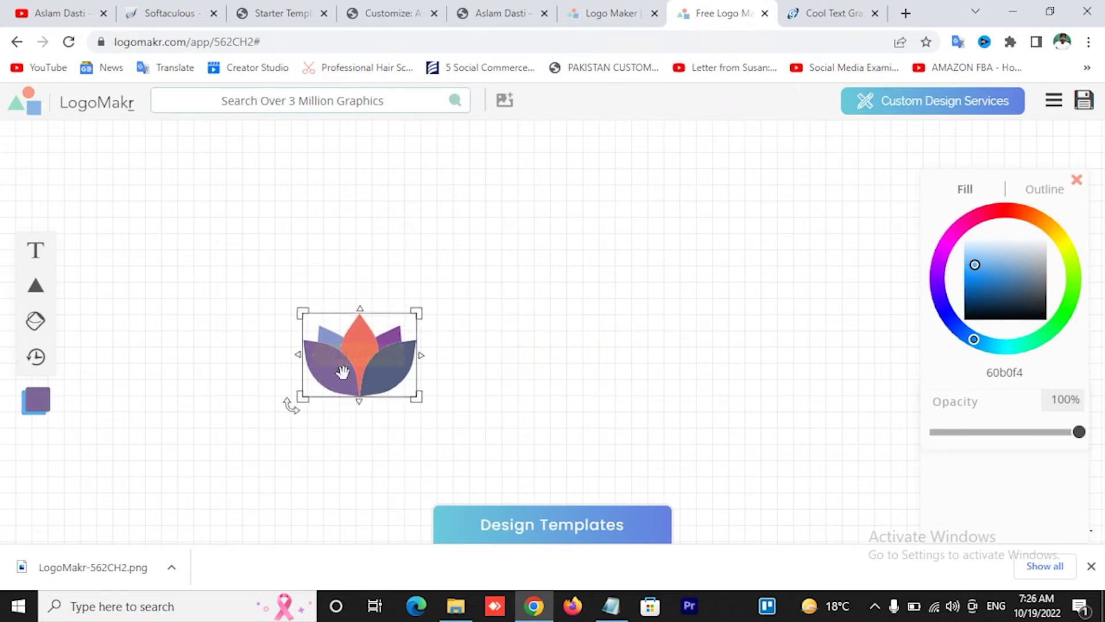
# - Save the flower-only logo and download it as a free low-resolution PNG
pyautogui.click(1084, 101)
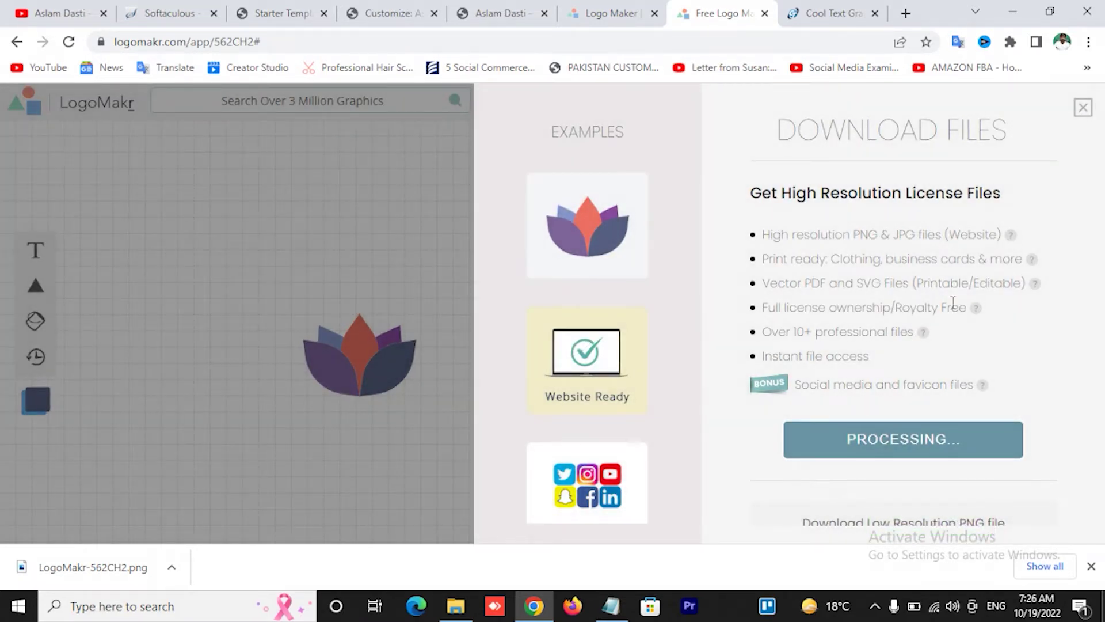
pyautogui.scroll(-3, 961, 307)
pyautogui.click(906, 367)
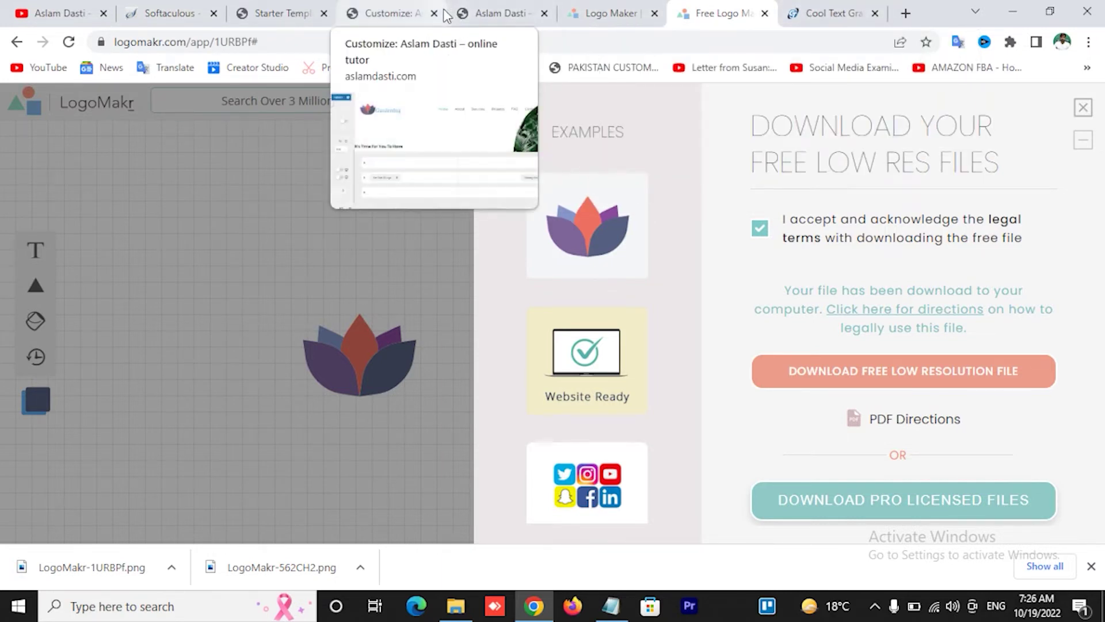
# - Return to the WordPress customizer, upload LogoMakr-1URBPf.png as the site icon without cropping, and publish the changes
pyautogui.click(402, 14)
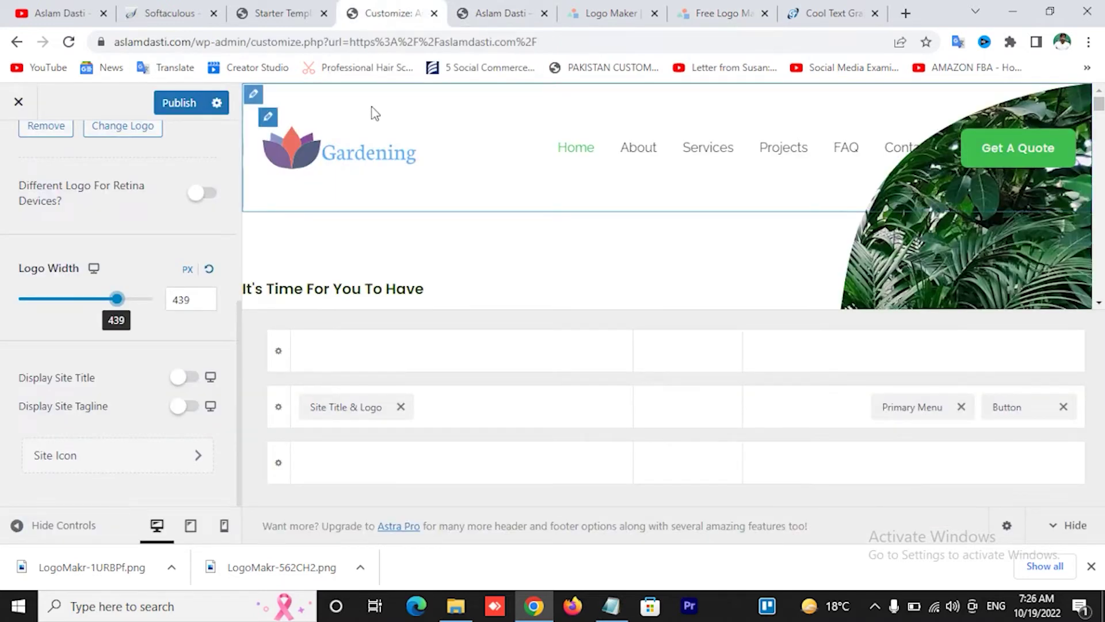
pyautogui.click(193, 457)
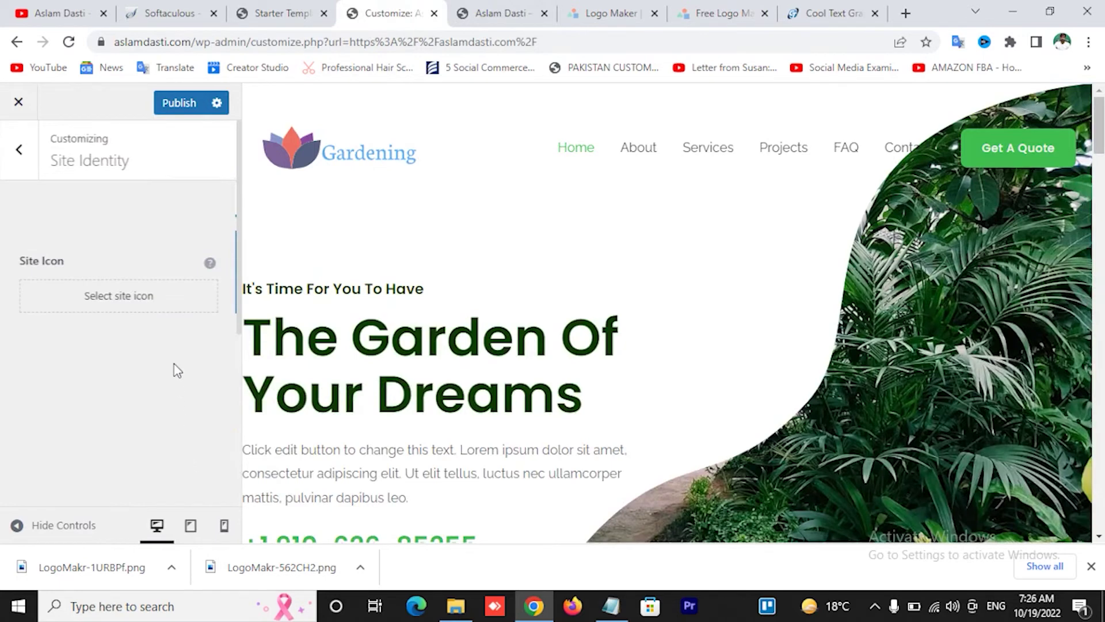
pyautogui.click(125, 307)
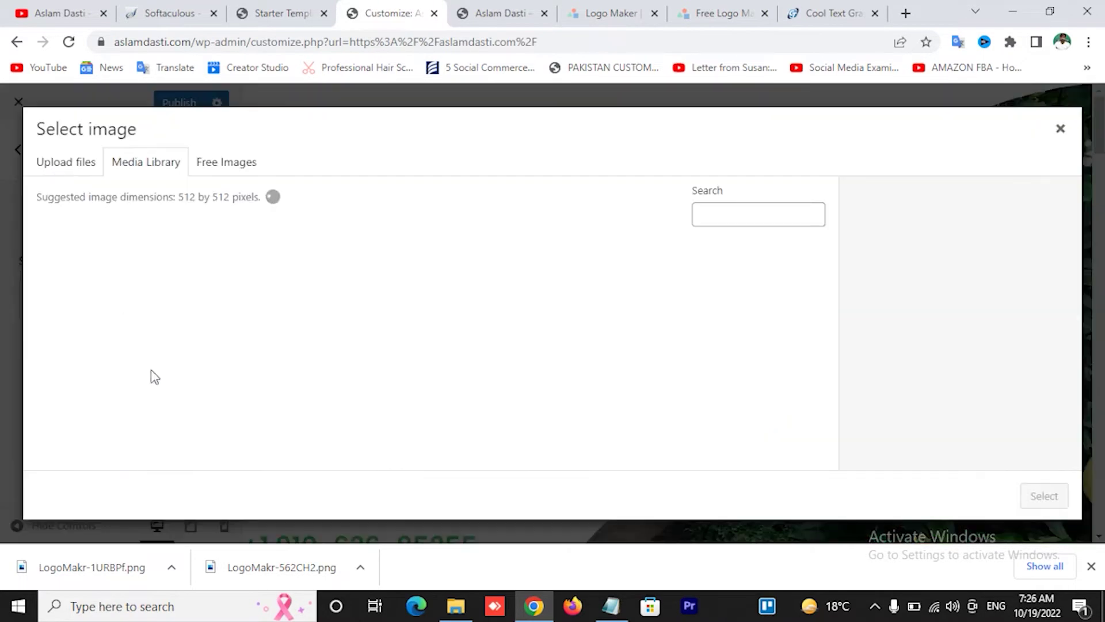
pyautogui.moveTo(92, 567); pyautogui.dragTo(304, 303)
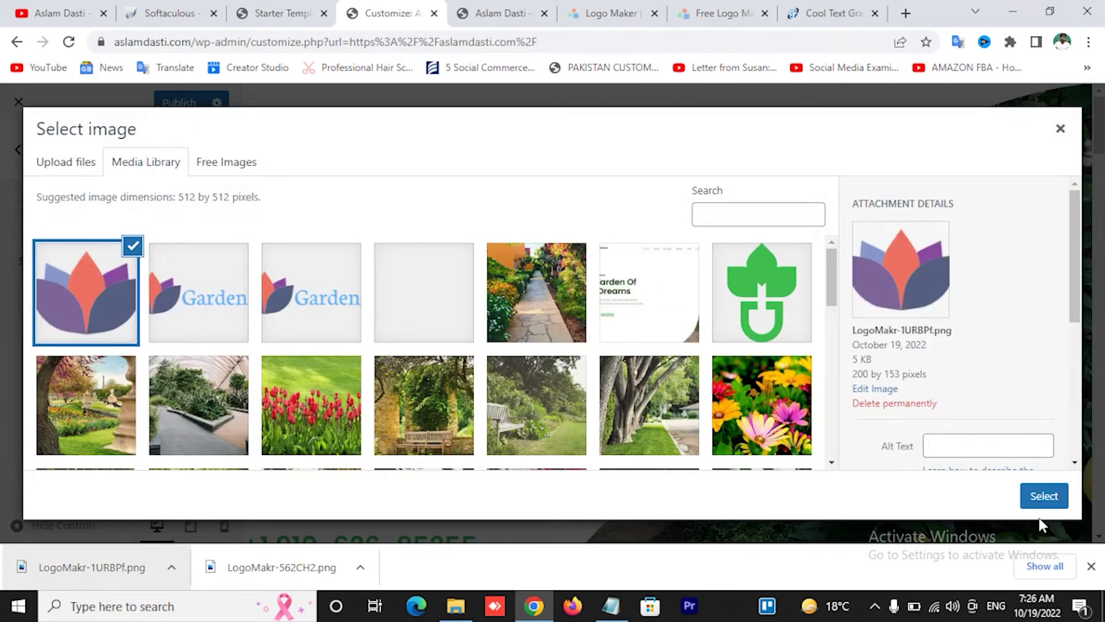
pyautogui.click(1044, 496)
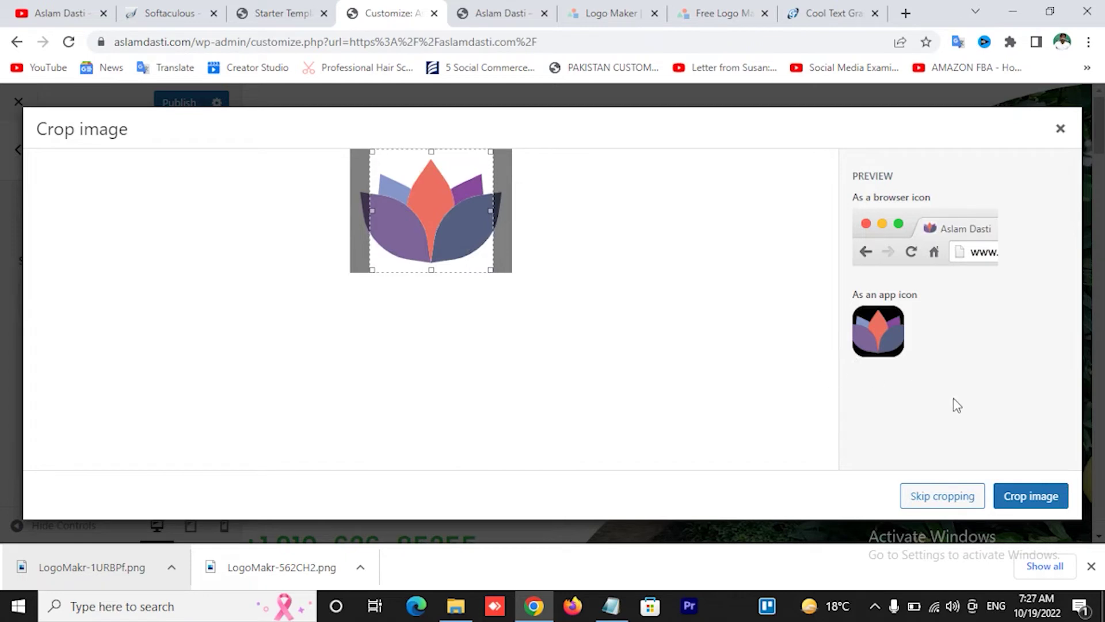
pyautogui.click(941, 496)
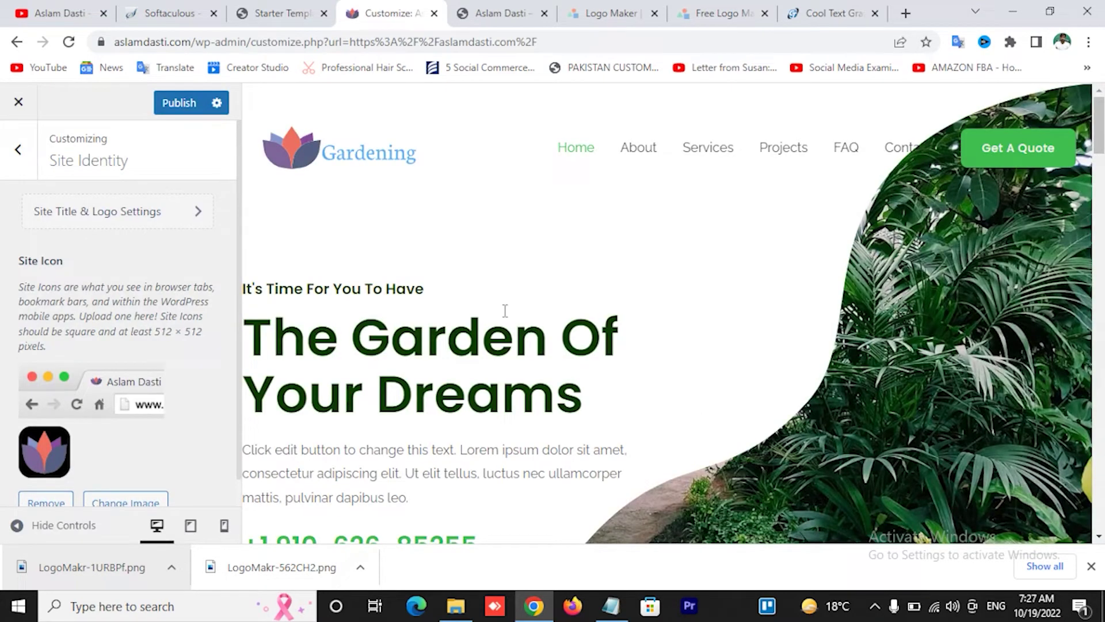
pyautogui.click(174, 110)
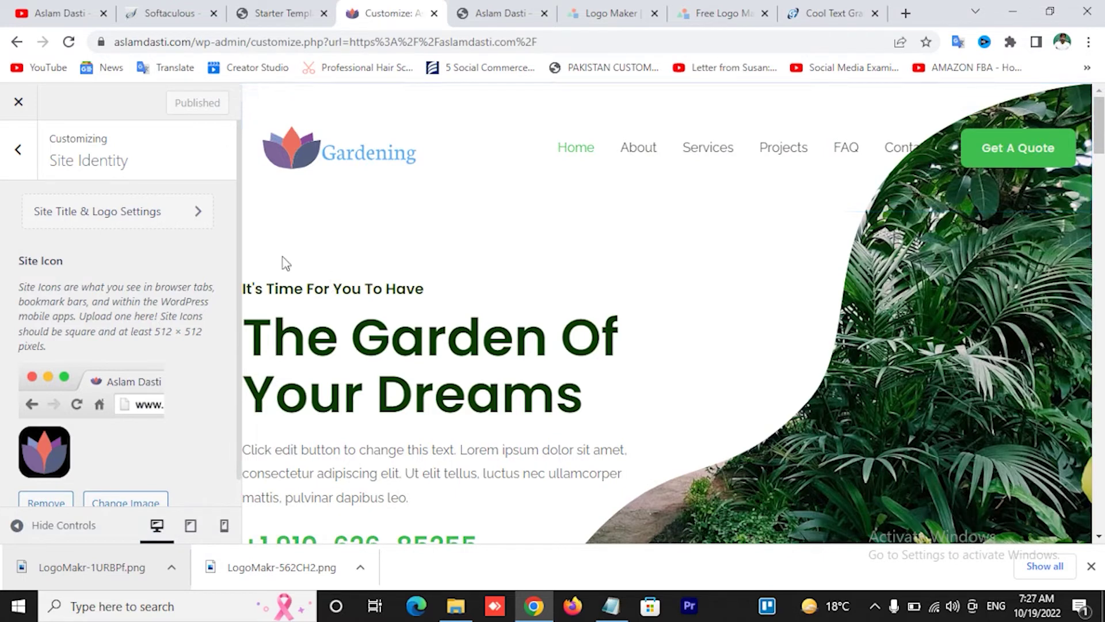
# - Open the primary footer from the homepage preview and review its column, layout, width and vertical alignment options
pyautogui.click(21, 164)
pyautogui.scroll(-4, 184, 295)
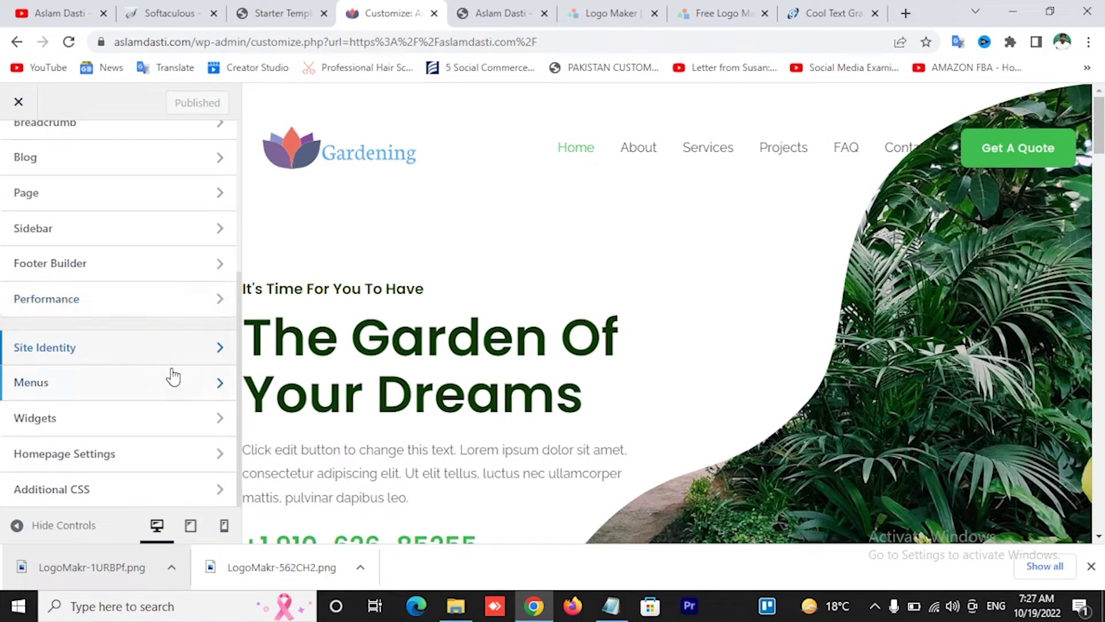
pyautogui.scroll(2, 172, 377)
pyautogui.scroll(-6, 695, 308)
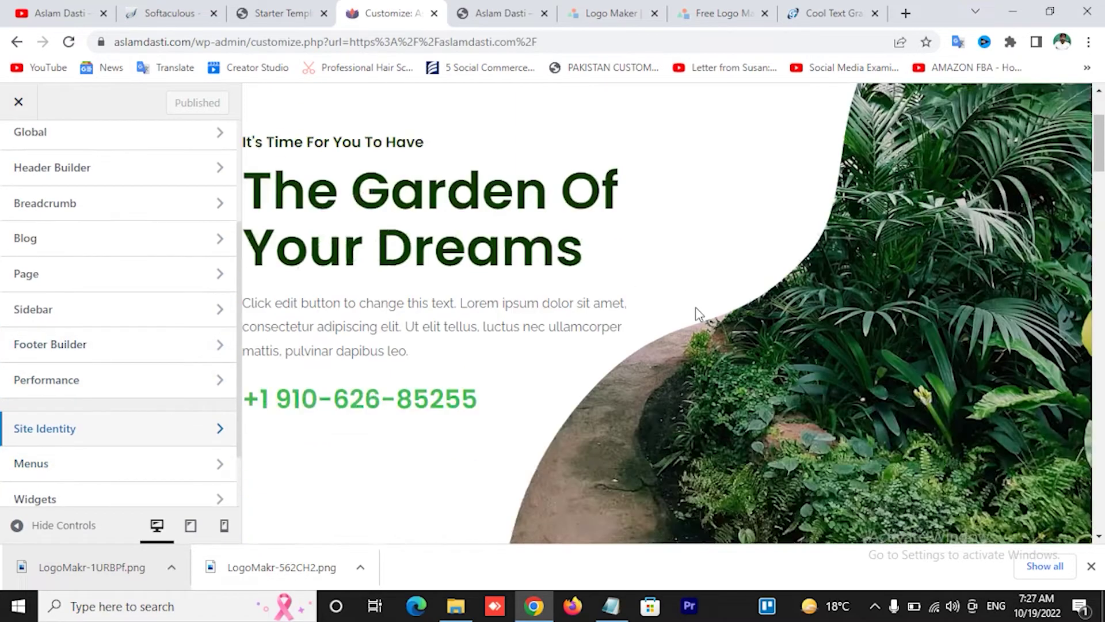
pyautogui.scroll(-15, 690, 306)
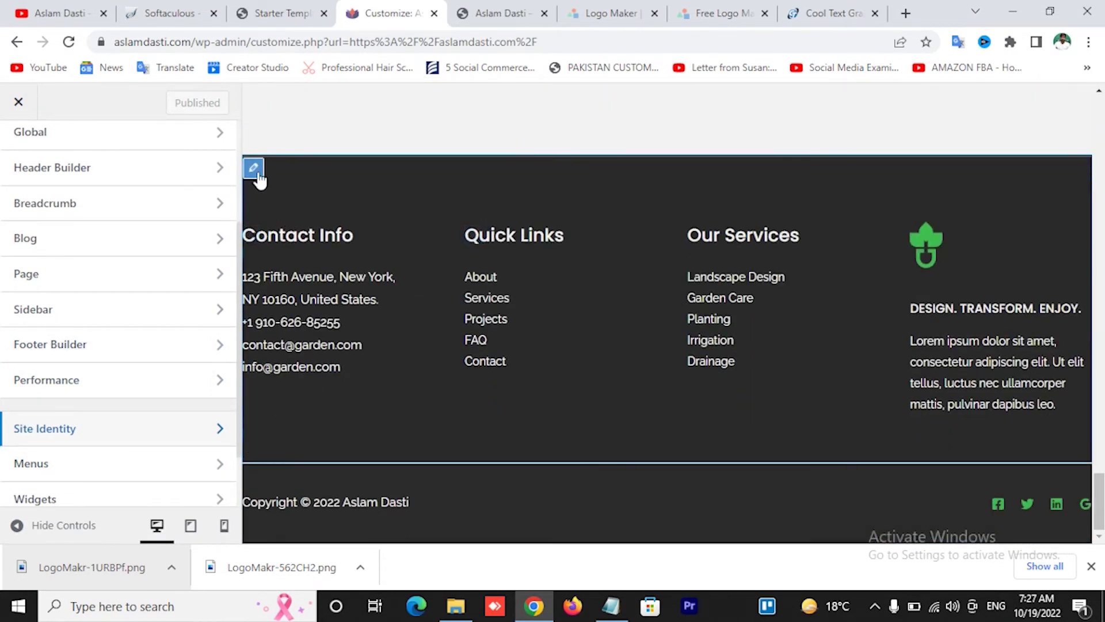
pyautogui.click(255, 170)
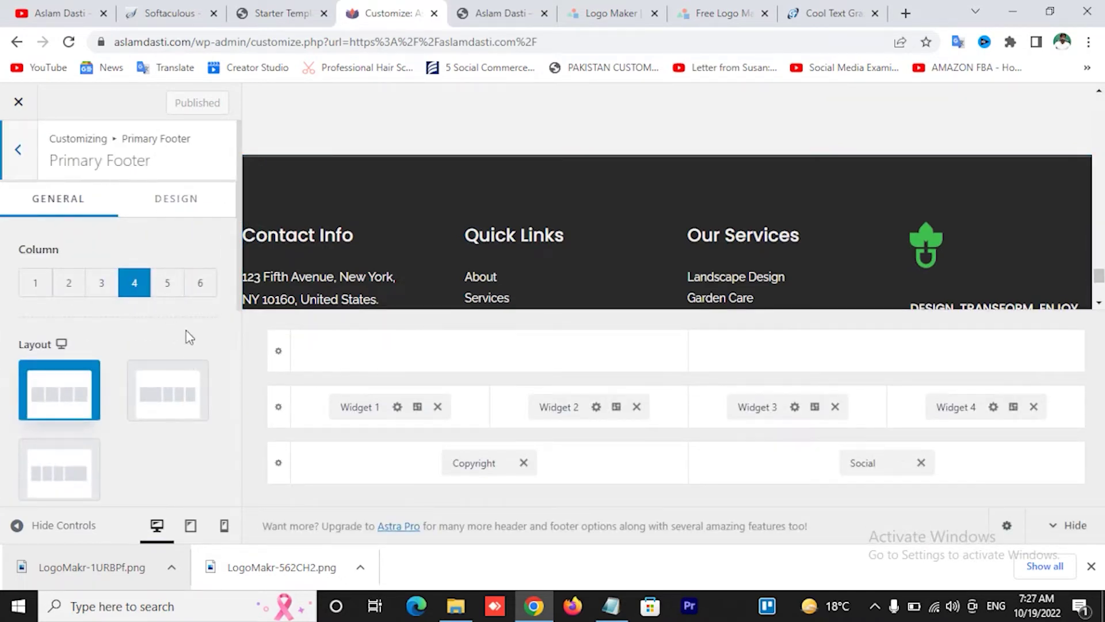
pyautogui.scroll(-3, 190, 337)
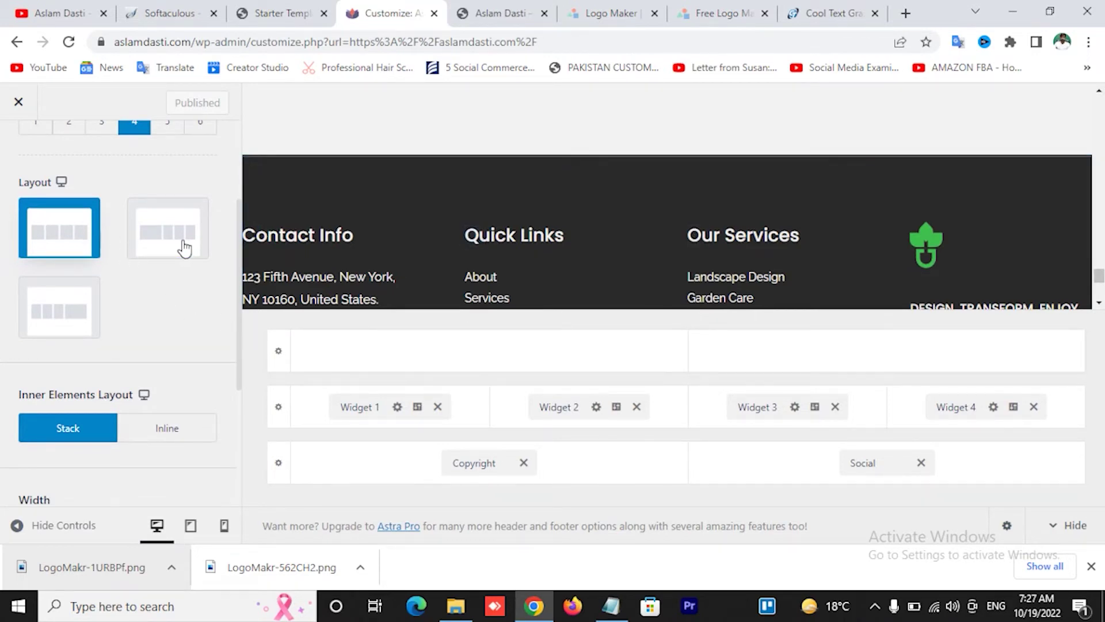
pyautogui.scroll(-1, 229, 334)
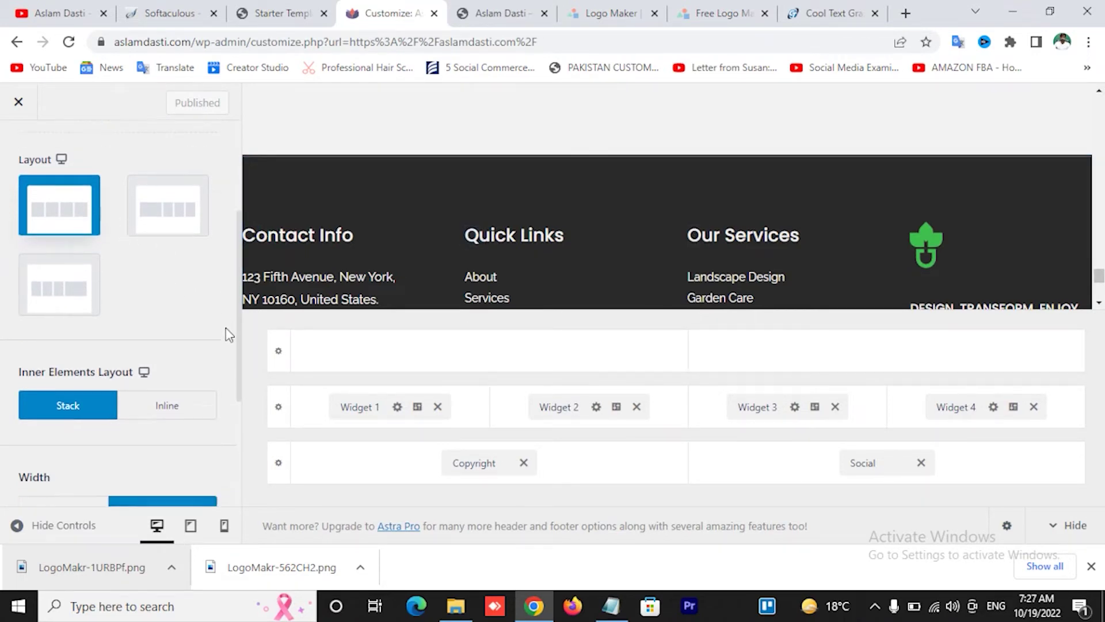
pyautogui.scroll(-1, 229, 335)
pyautogui.scroll(-3, 203, 321)
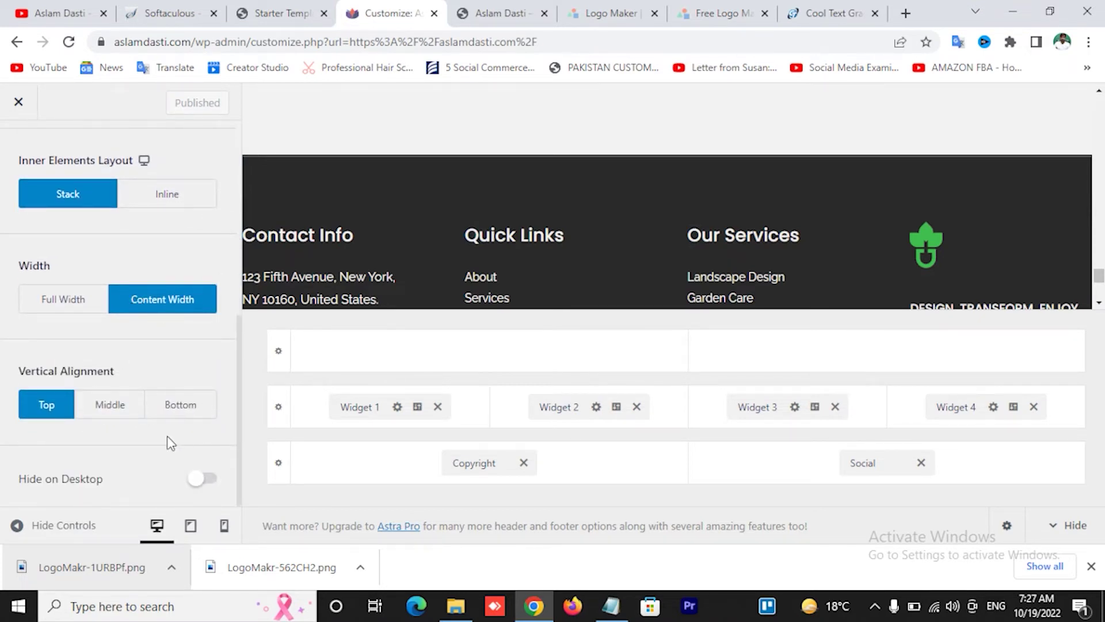
pyautogui.scroll(6, 165, 431)
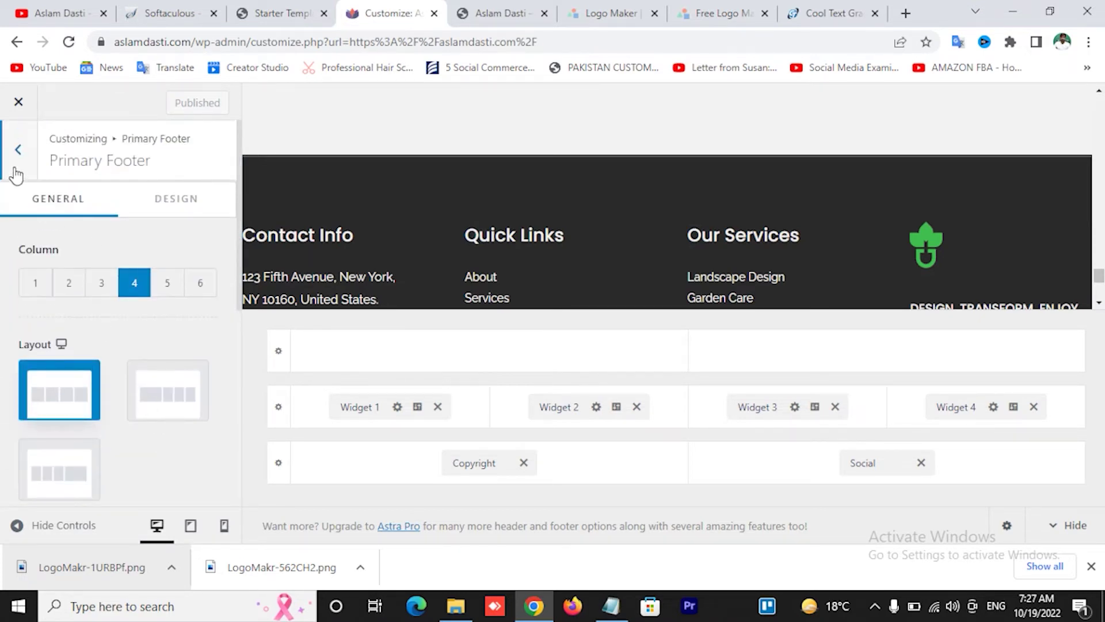
pyautogui.click(17, 172)
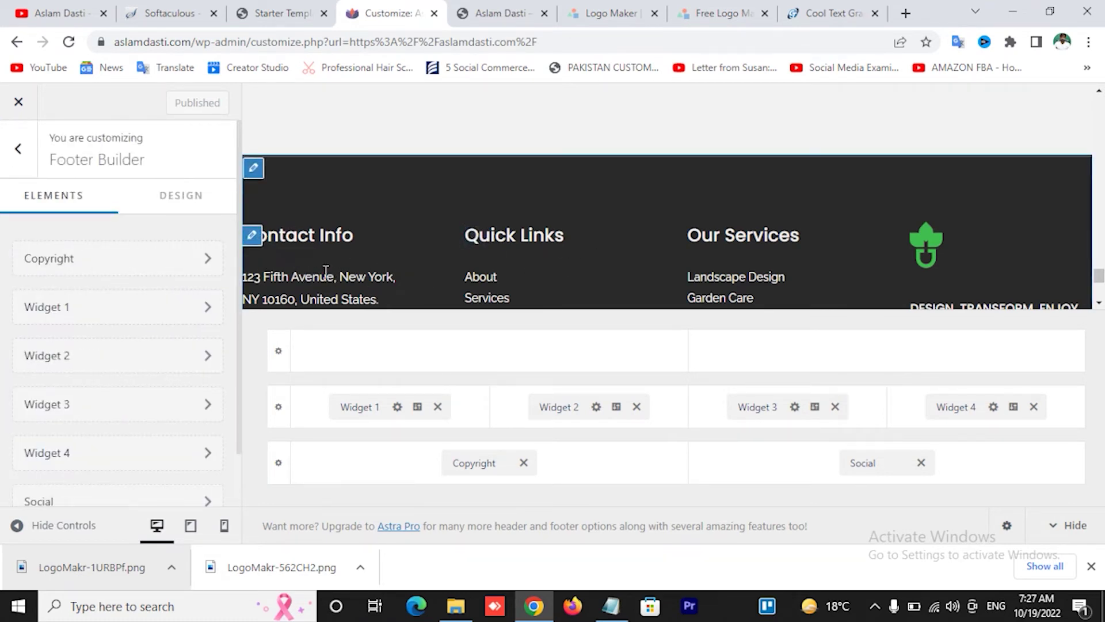
# - Review the footer's copyright text and the title and contact details in its first widget
pyautogui.click(134, 266)
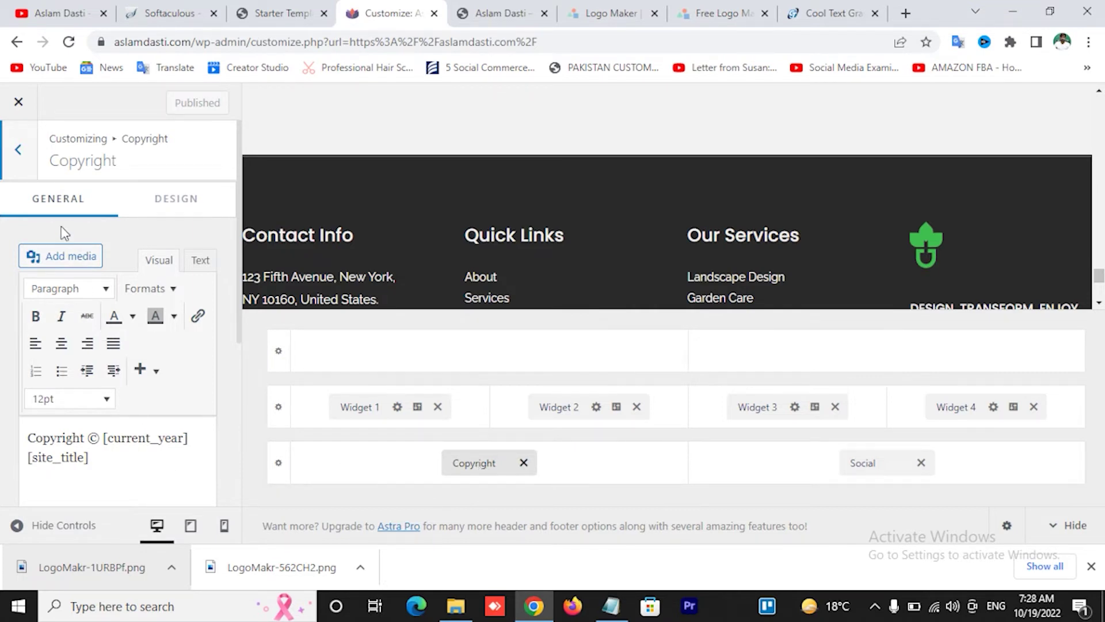
pyautogui.click(5, 151)
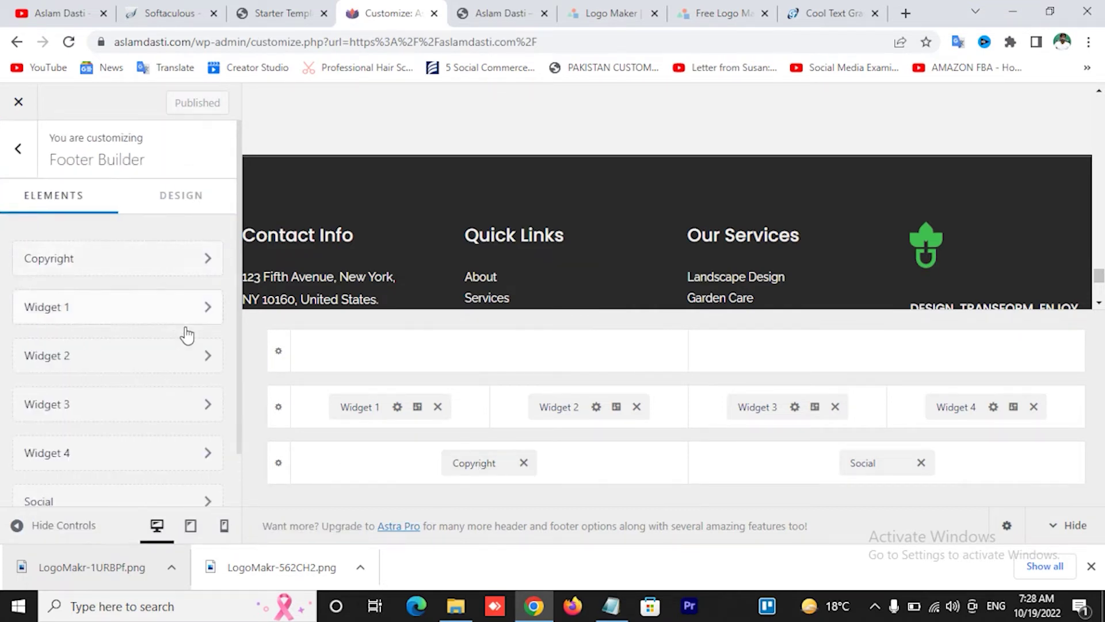
pyautogui.click(148, 316)
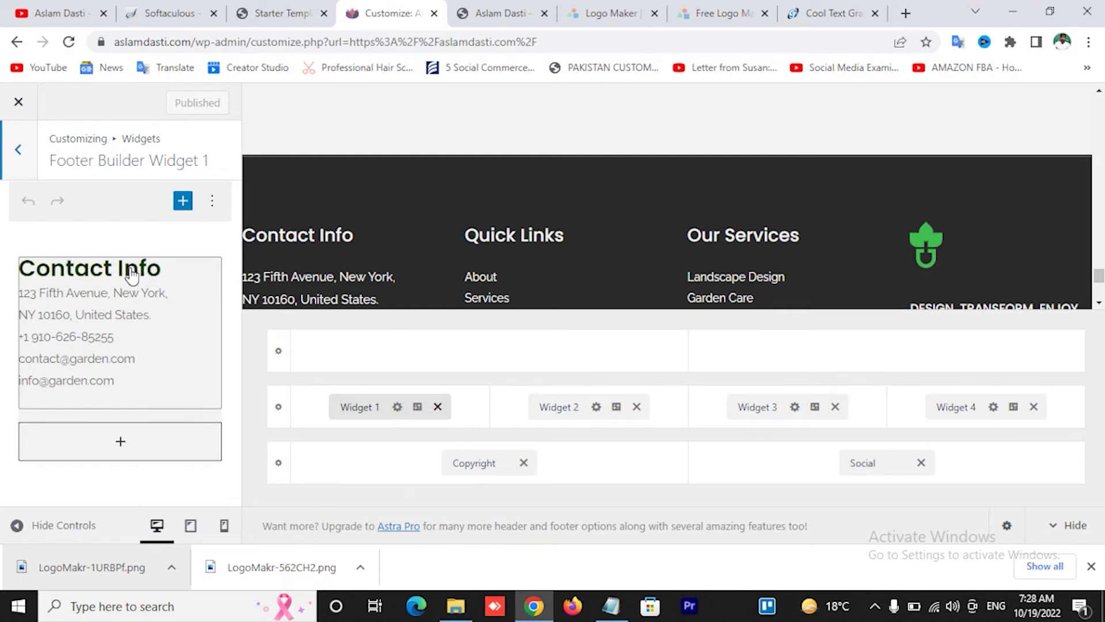
pyautogui.click(129, 331)
pyautogui.click(120, 339)
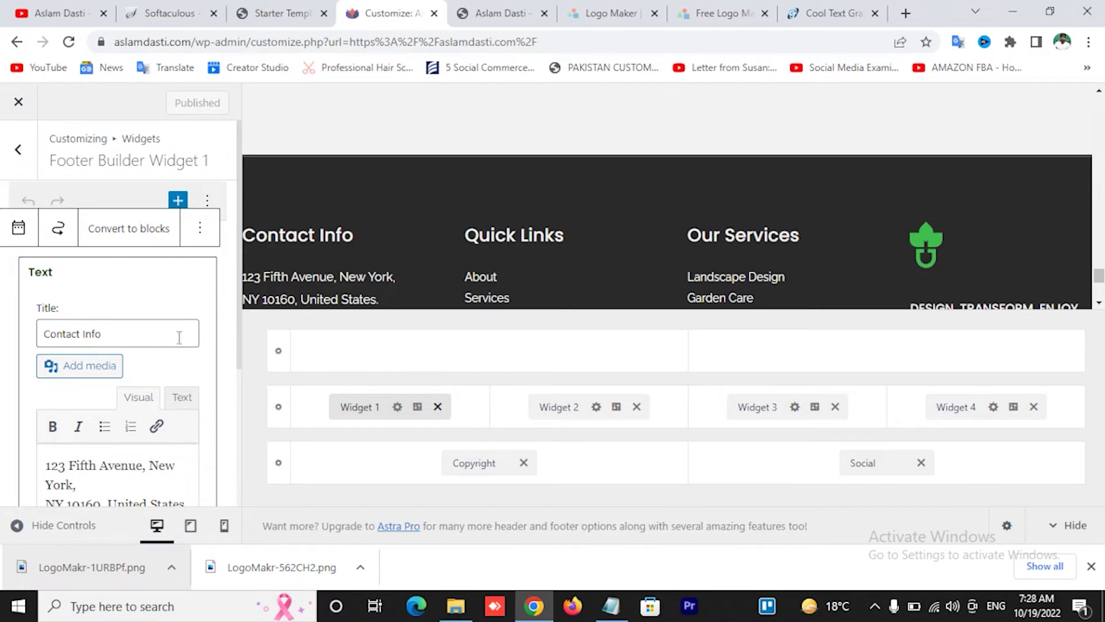
pyautogui.scroll(-3, 115, 407)
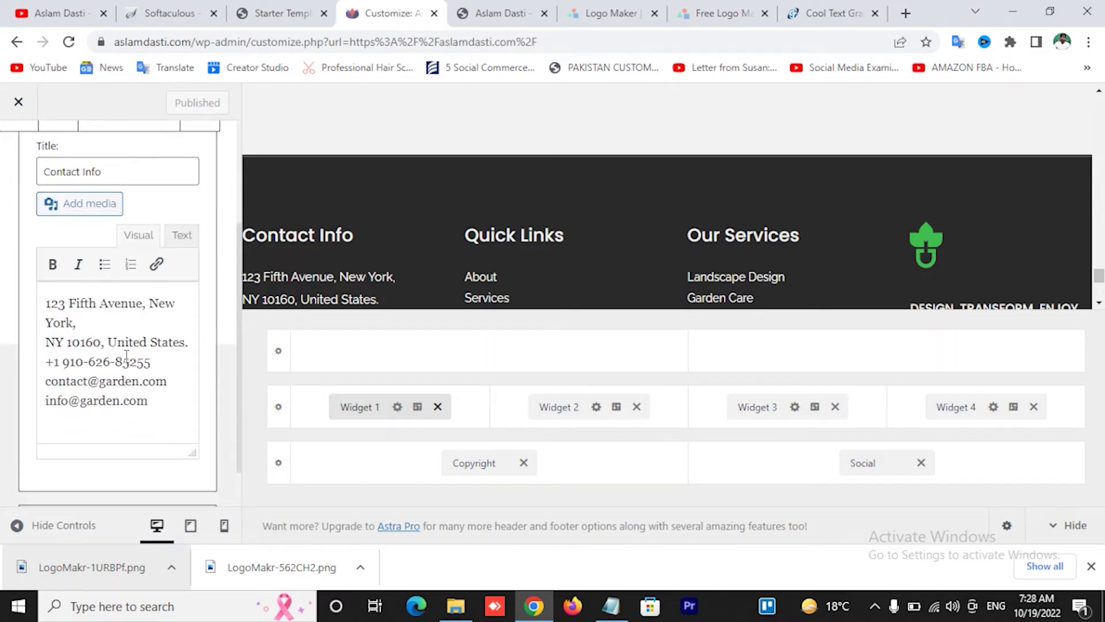
pyautogui.scroll(3, 127, 356)
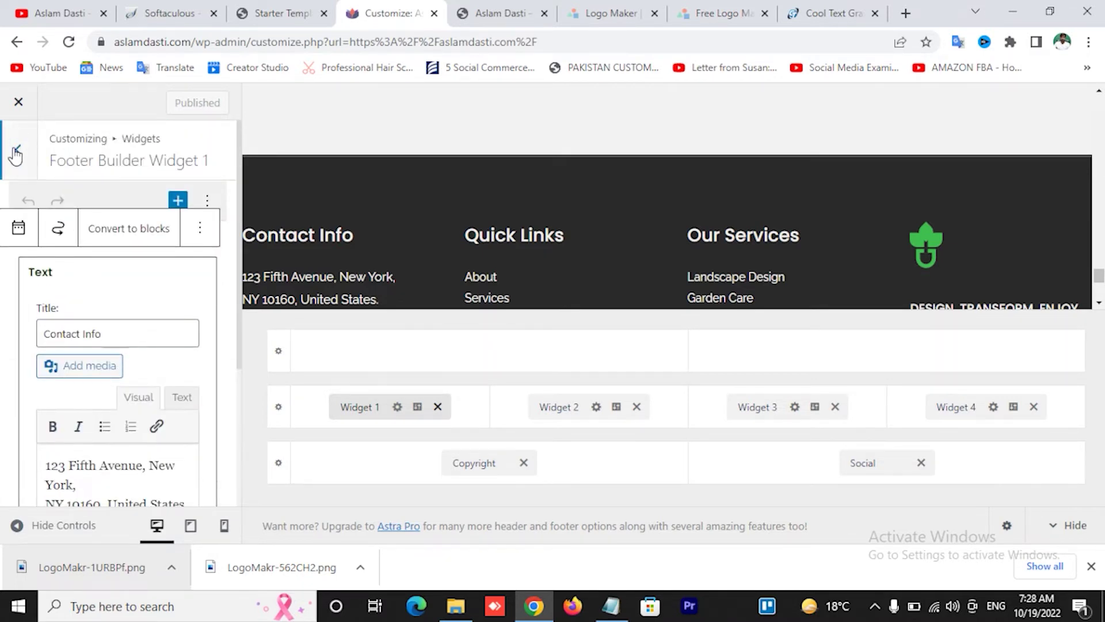
pyautogui.click(17, 152)
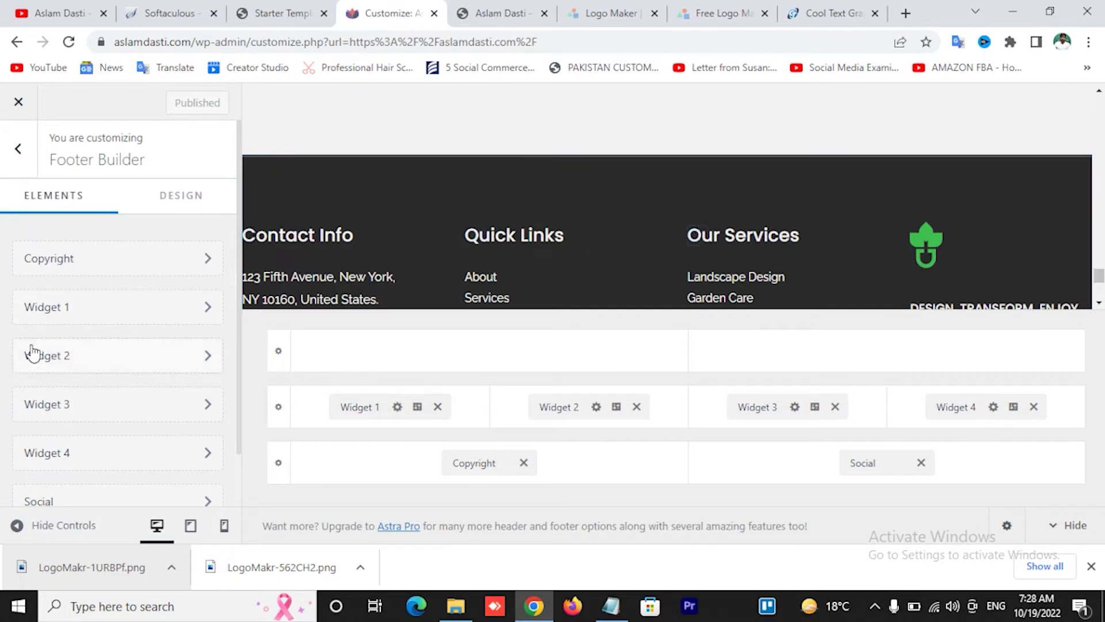
# - Examine the footer's social icons, including the label, URL and icon settings of the Facebook entry
pyautogui.scroll(-1, 96, 402)
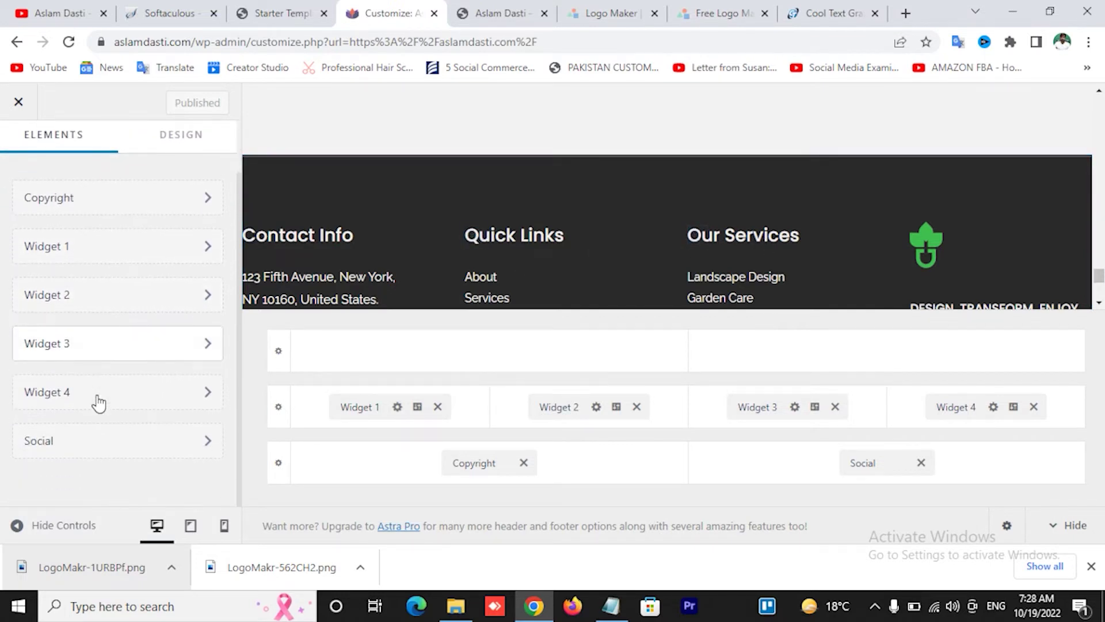
pyautogui.click(89, 455)
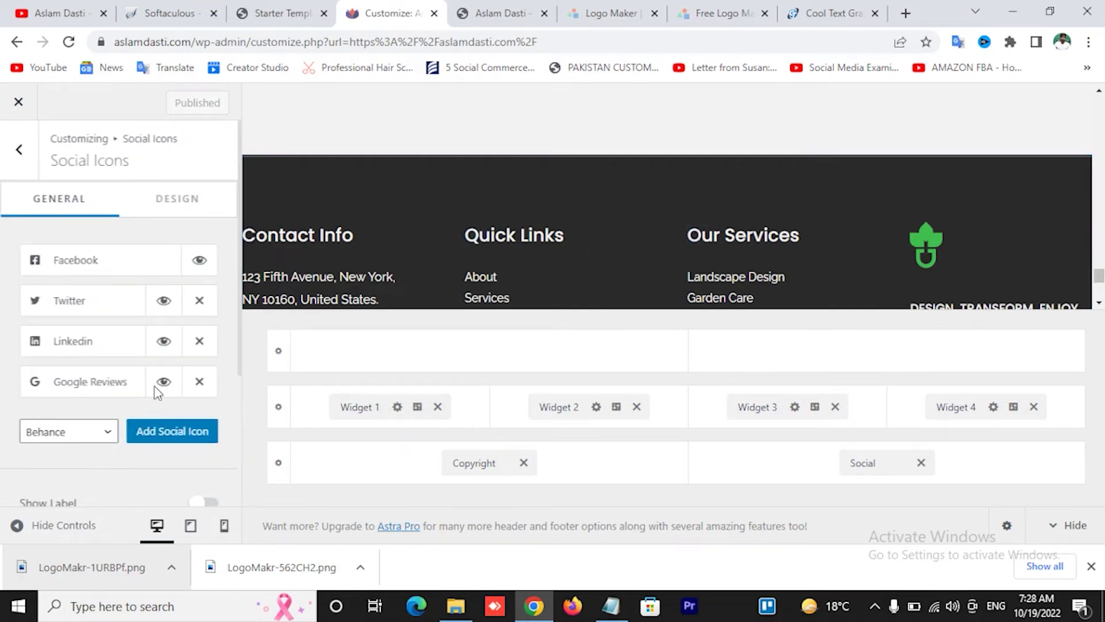
pyautogui.click(98, 267)
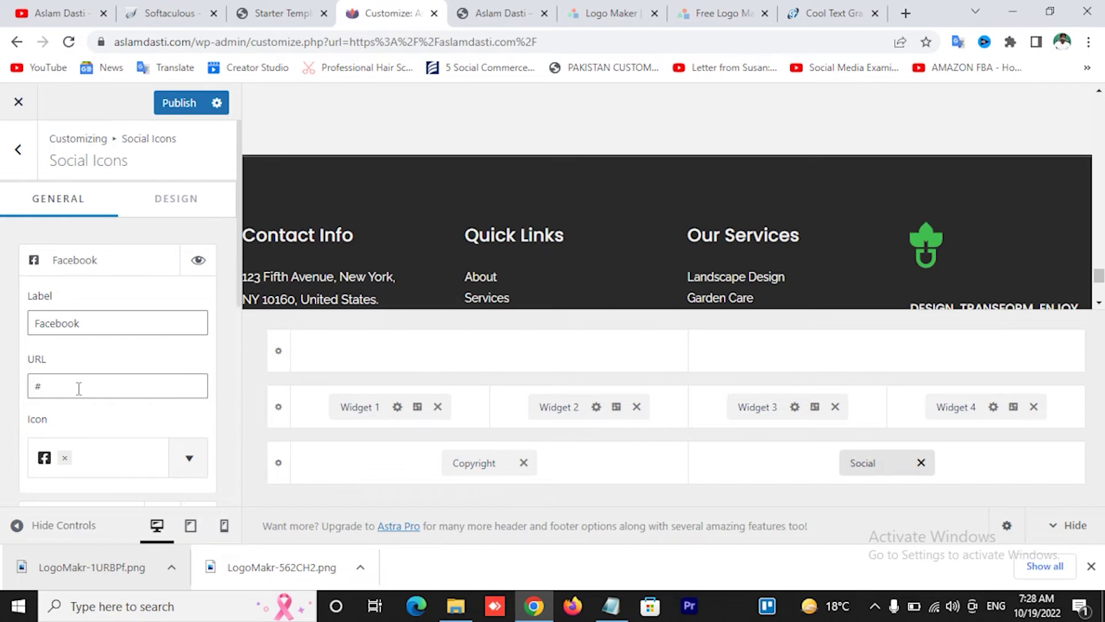
pyautogui.click(14, 149)
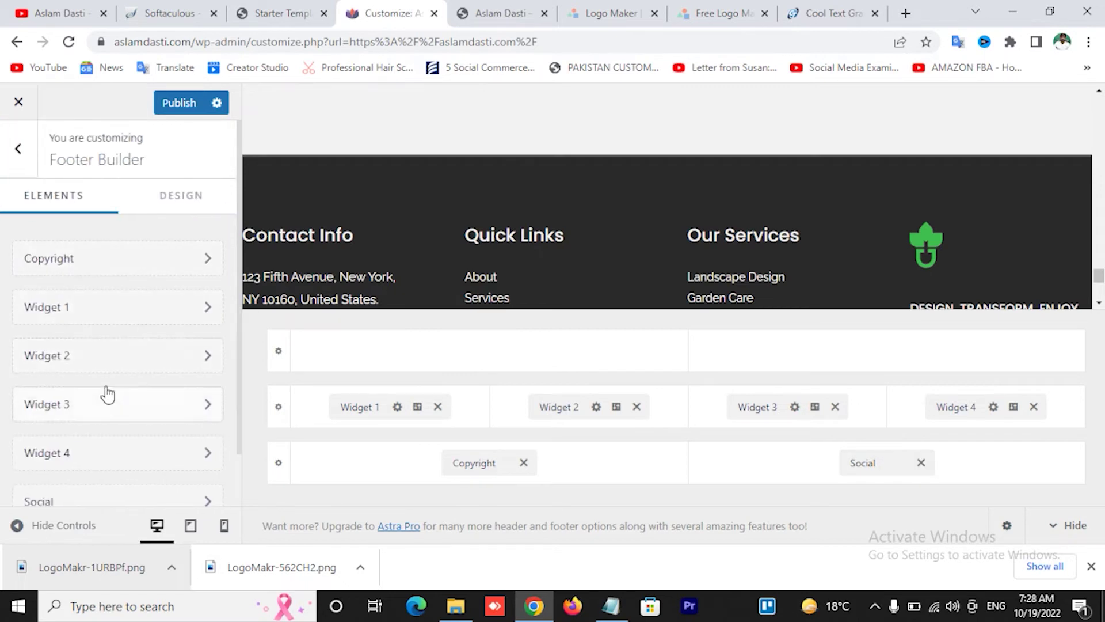
pyautogui.scroll(-1, 136, 343)
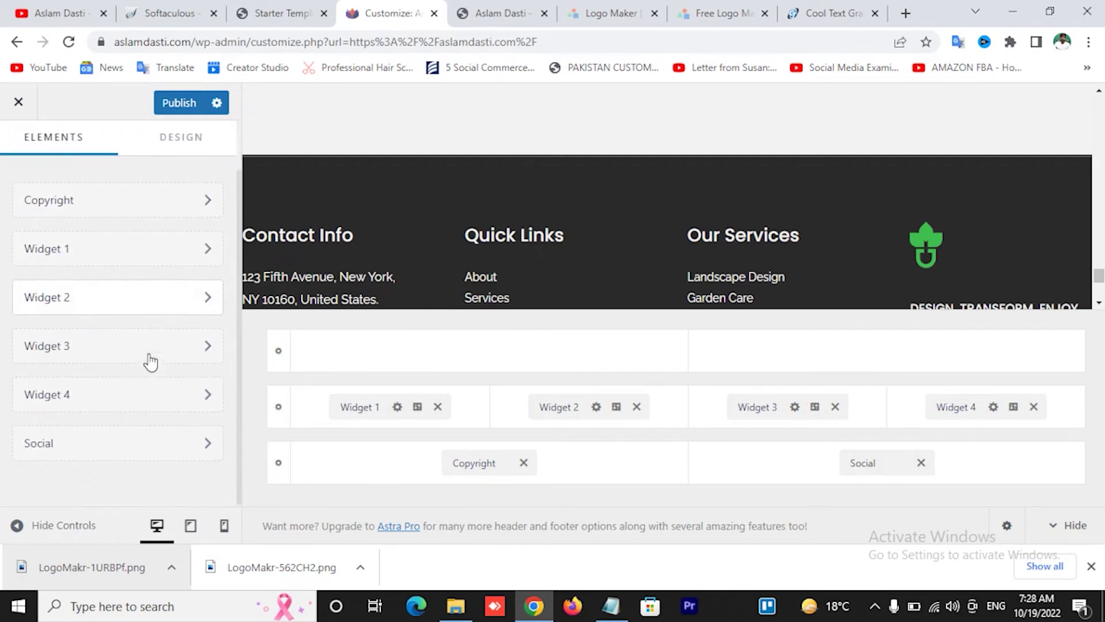
pyautogui.click(124, 454)
pyautogui.scroll(-3, 113, 347)
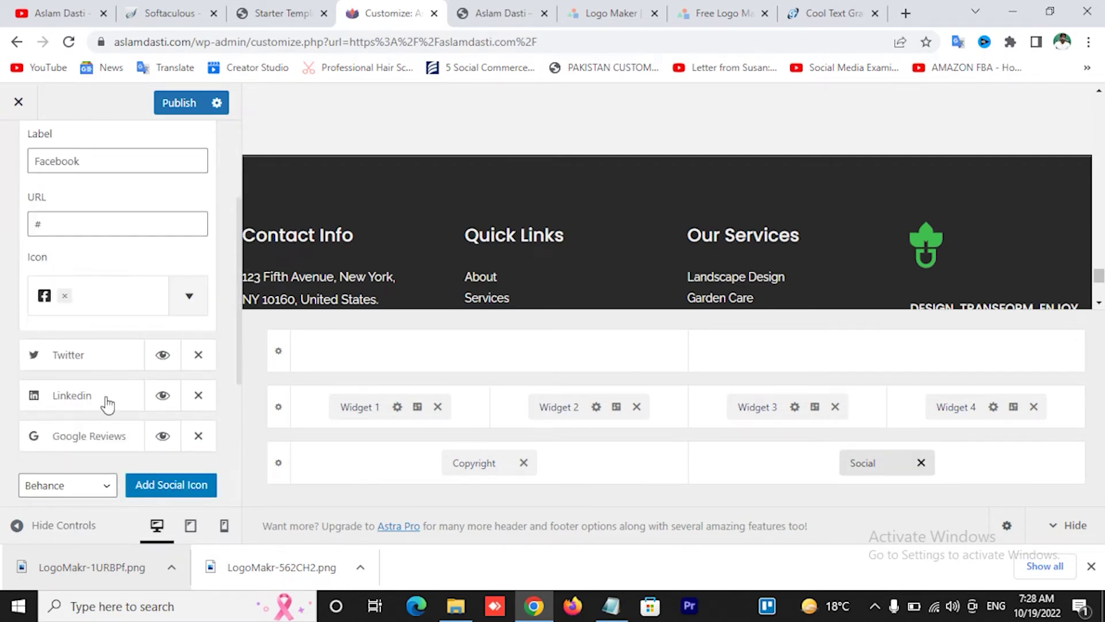
pyautogui.scroll(-1, 109, 441)
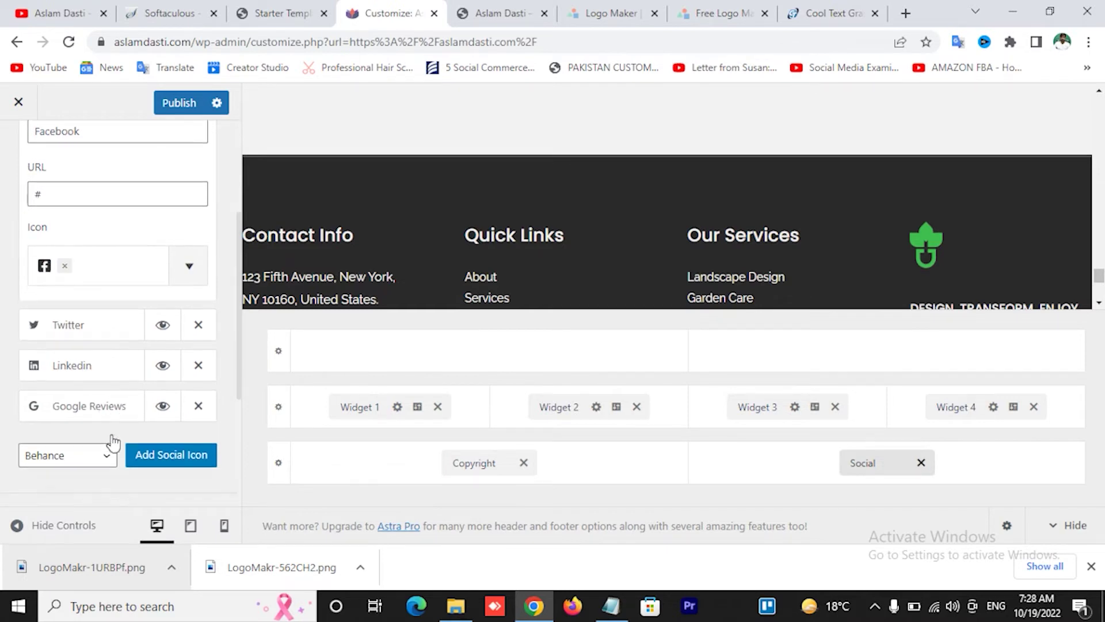
# - Add a YouTube icon to the footer's social icons, expand its entry, and publish the changes
pyautogui.scroll(-2, 113, 442)
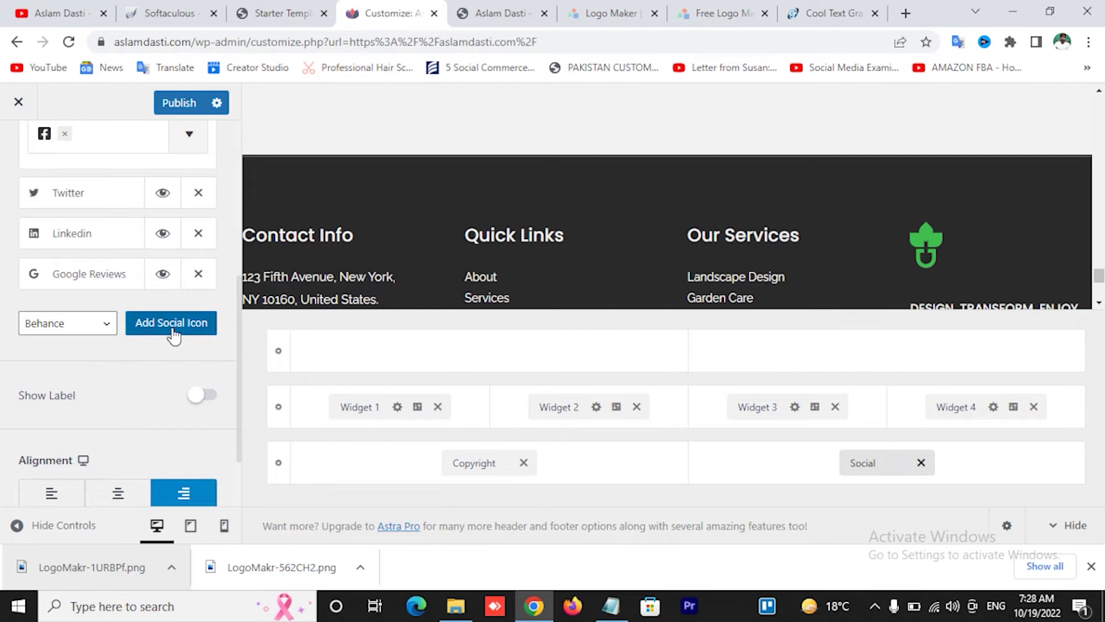
pyautogui.click(80, 333)
pyautogui.press('Down')
pyautogui.press('Down')
pyautogui.press('Down')
pyautogui.press('Down')
pyautogui.press('Down')
pyautogui.press('Down')
pyautogui.press('Down')
pyautogui.press('Down')
pyautogui.press('Down')
pyautogui.press('Down')
pyautogui.press('Down')
pyautogui.press('Down')
pyautogui.press('Down')
pyautogui.press('Down')
pyautogui.press('Down')
pyautogui.press('Down')
pyautogui.press('Down')
pyautogui.press('Down')
pyautogui.press('Down')
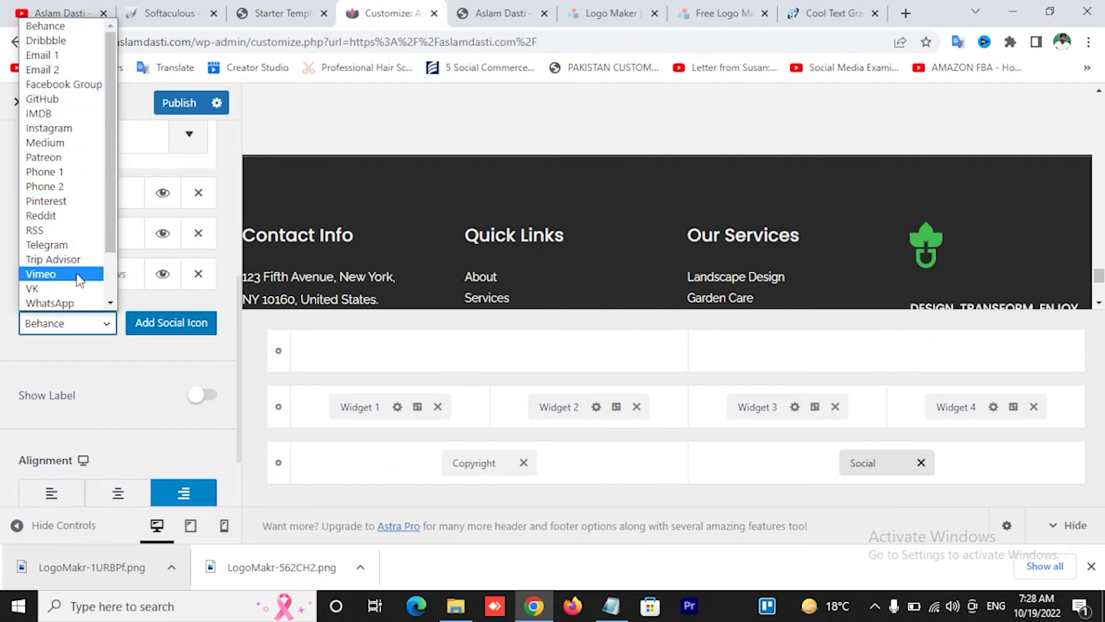
pyautogui.scroll(-1, 78, 278)
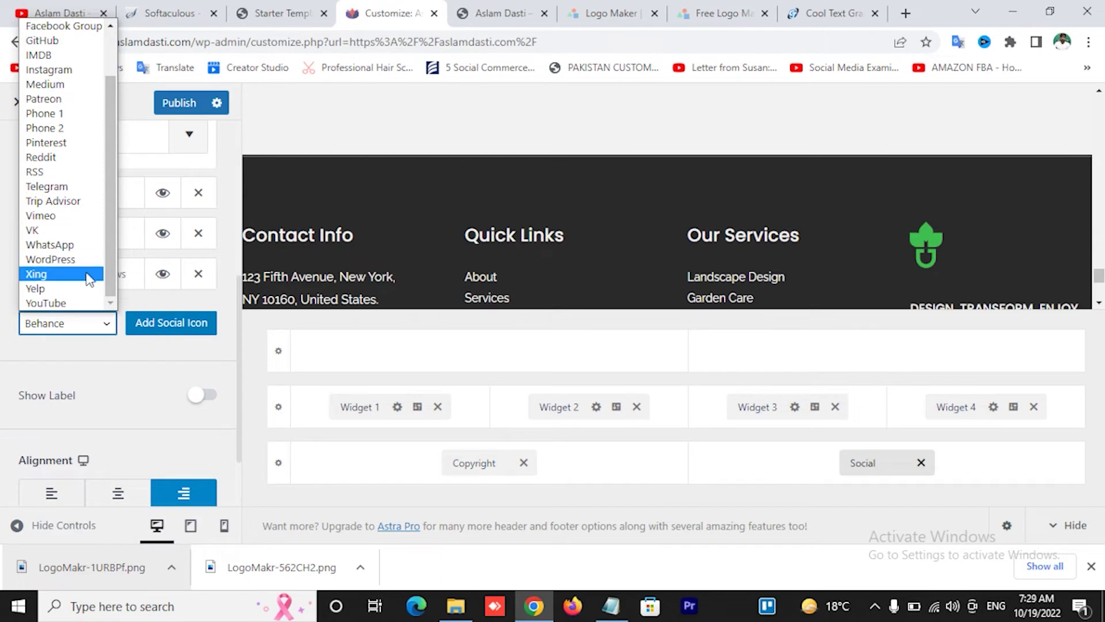
pyautogui.click(63, 303)
pyautogui.click(177, 334)
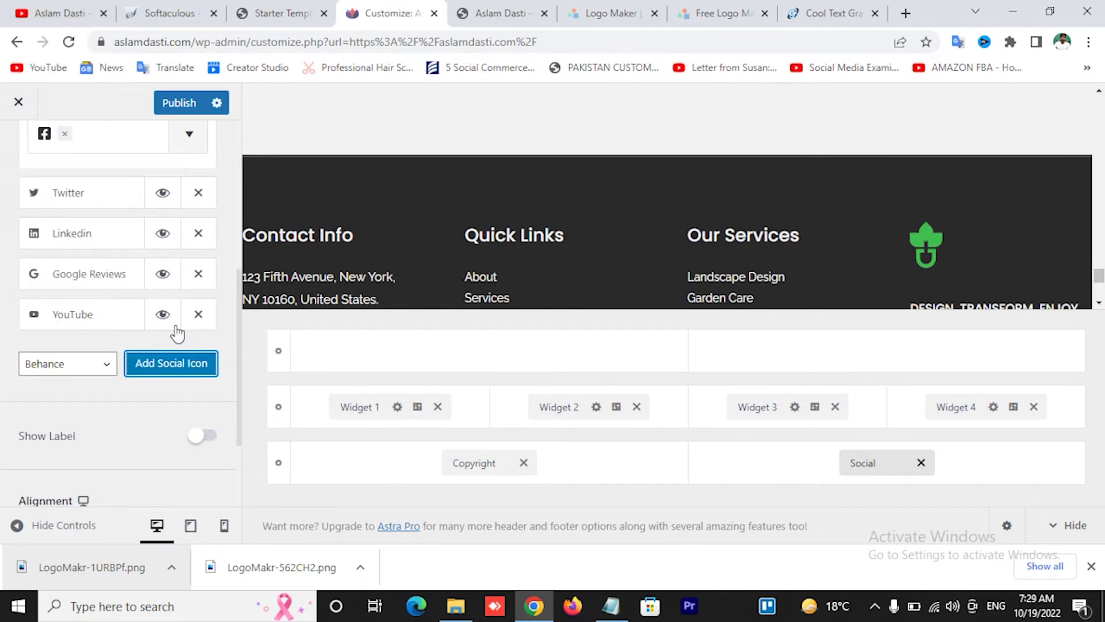
pyautogui.click(101, 324)
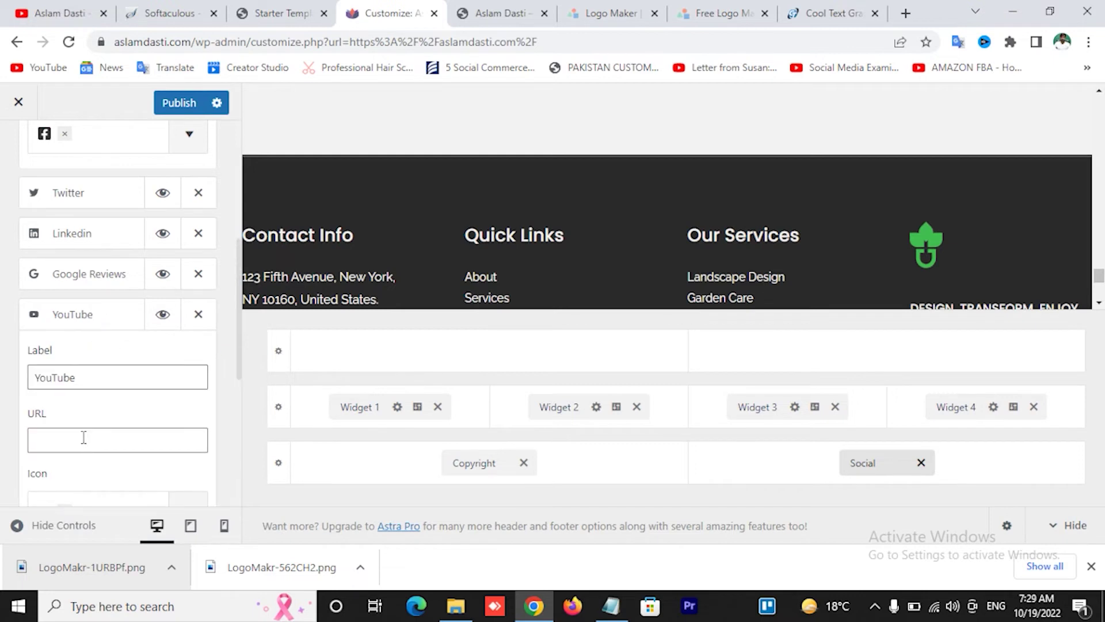
pyautogui.click(178, 105)
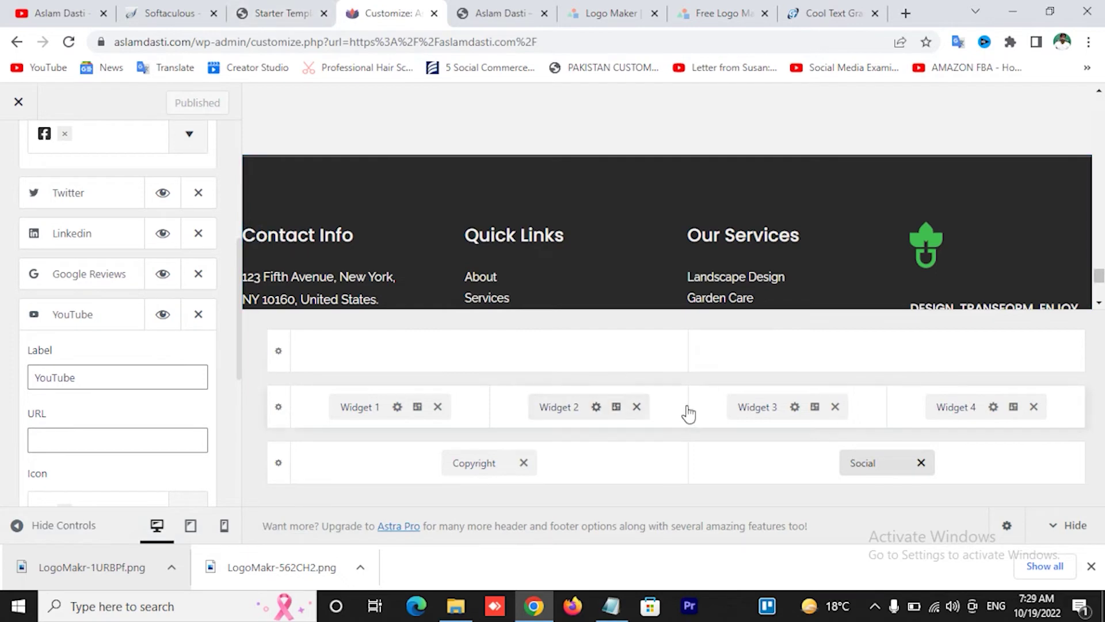
# - Load the updated homepage in the live site's browser tab and check its header and the social icons in its footer
pyautogui.click(282, 12)
pyautogui.click(506, 10)
pyautogui.click(377, 11)
pyautogui.click(270, 12)
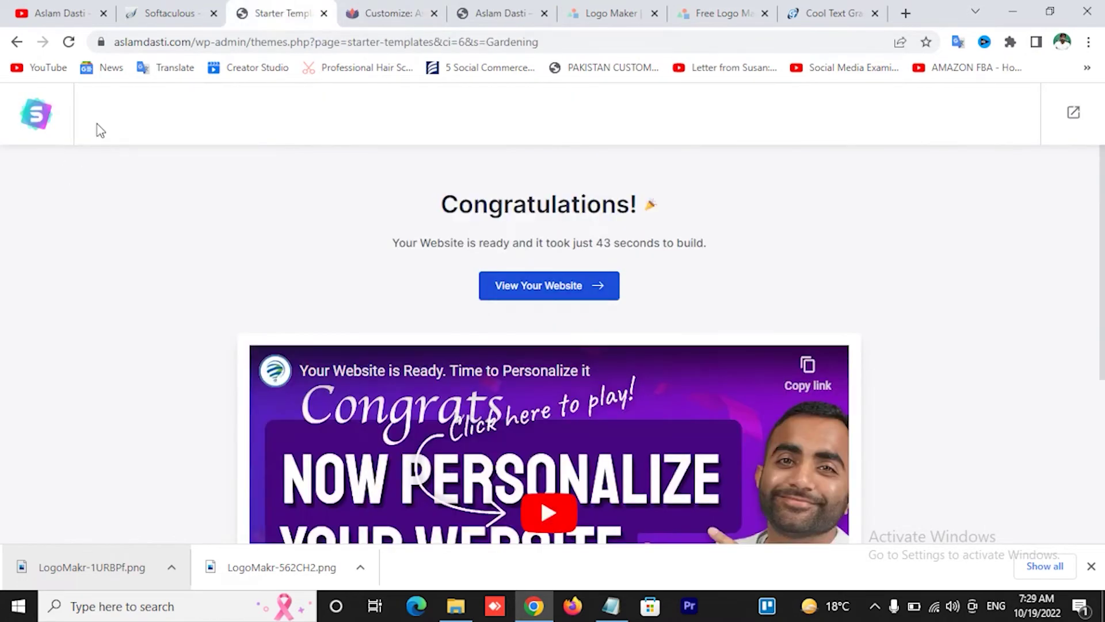
pyautogui.click(184, 9)
pyautogui.click(509, 7)
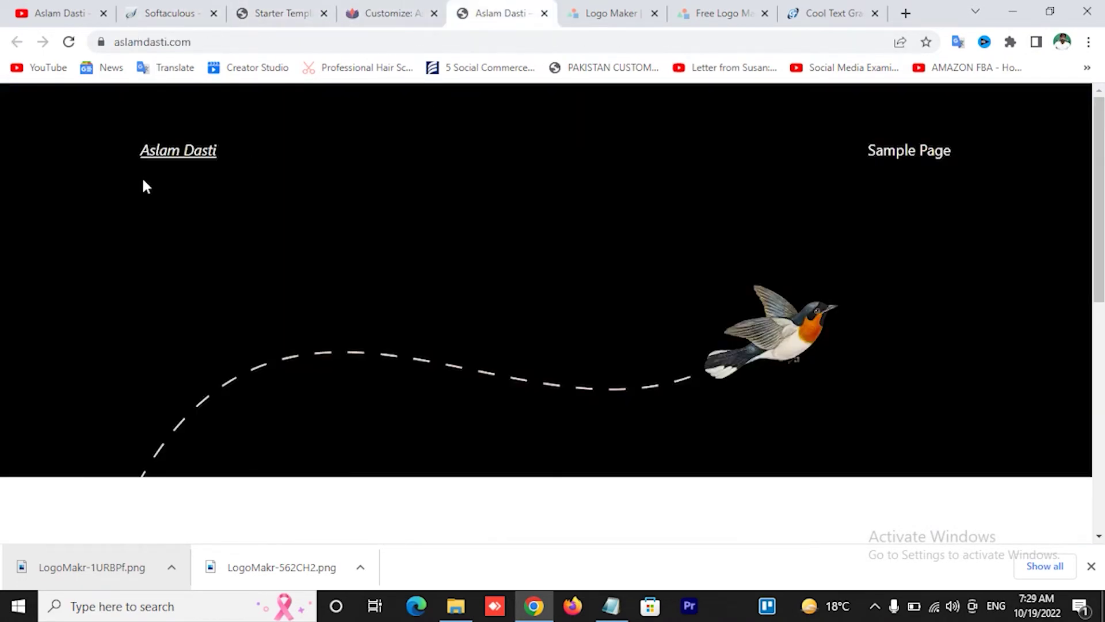
pyautogui.click(169, 155)
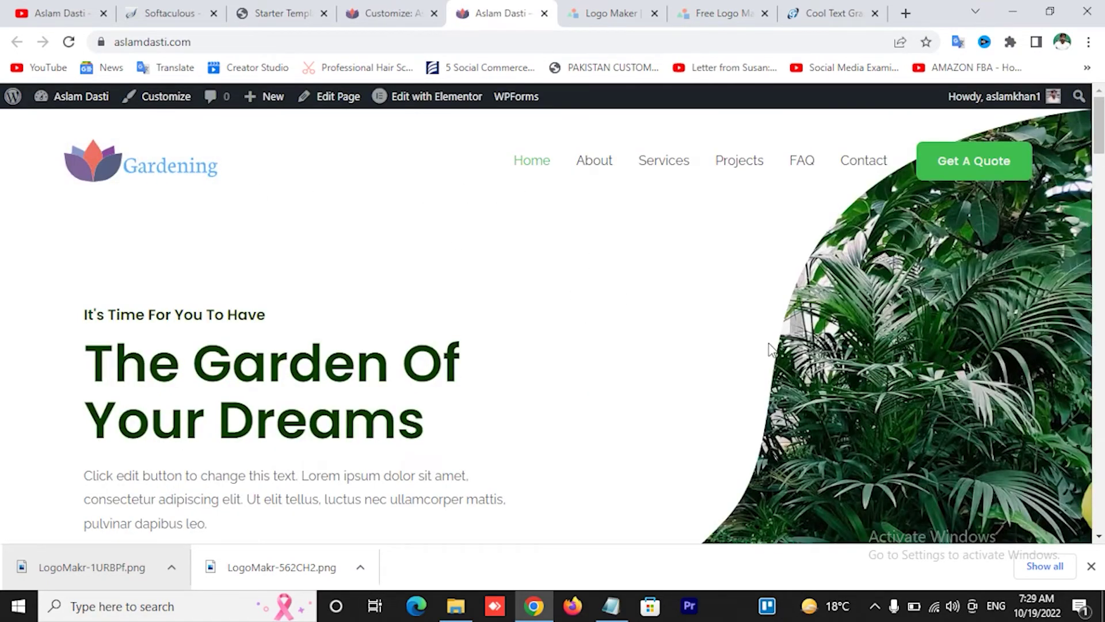
pyautogui.scroll(-20, 771, 349)
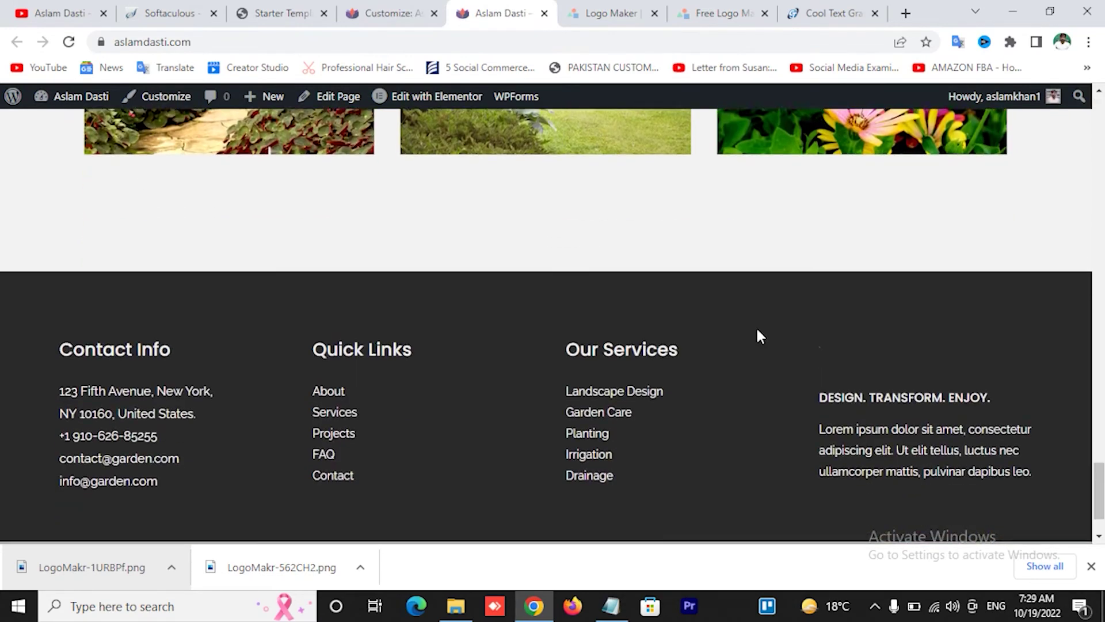
pyautogui.scroll(-2, 759, 337)
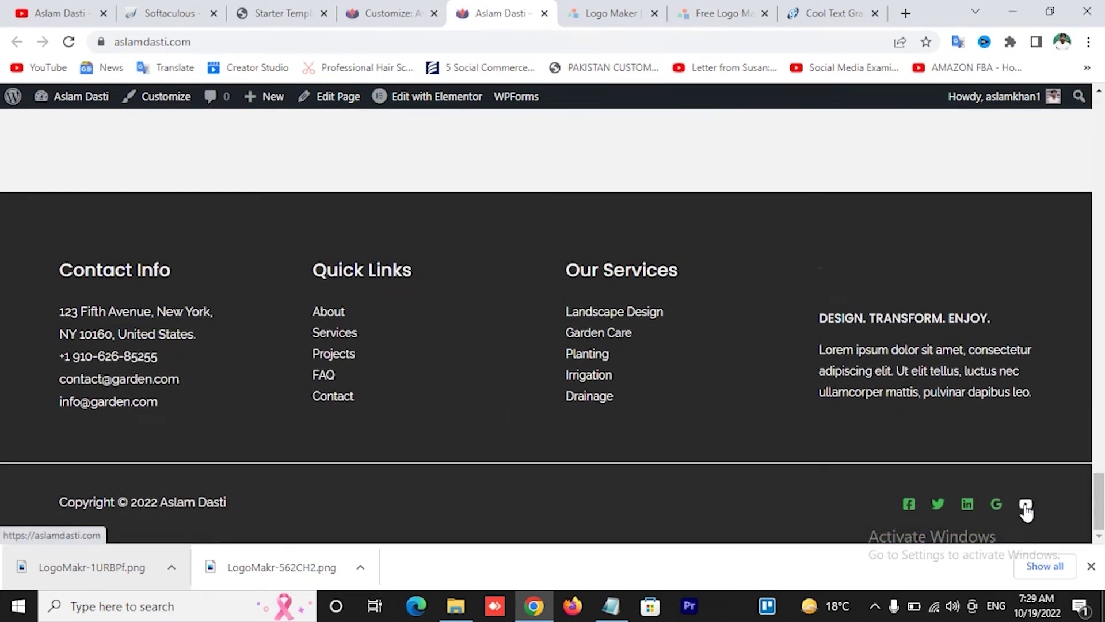
pyautogui.click(1091, 566)
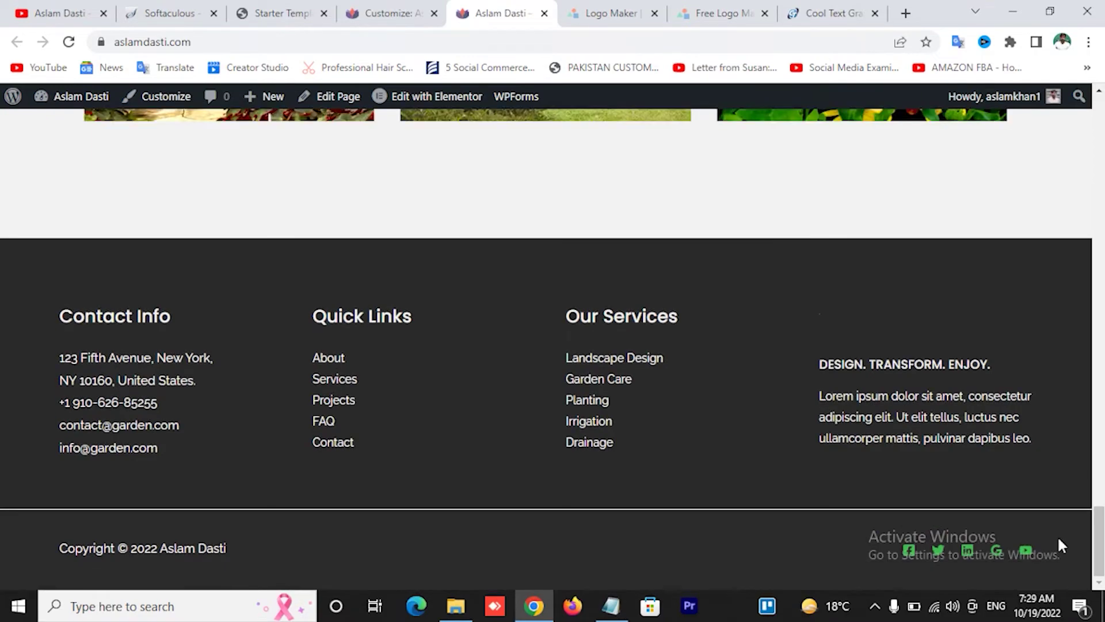
pyautogui.scroll(10, 1012, 552)
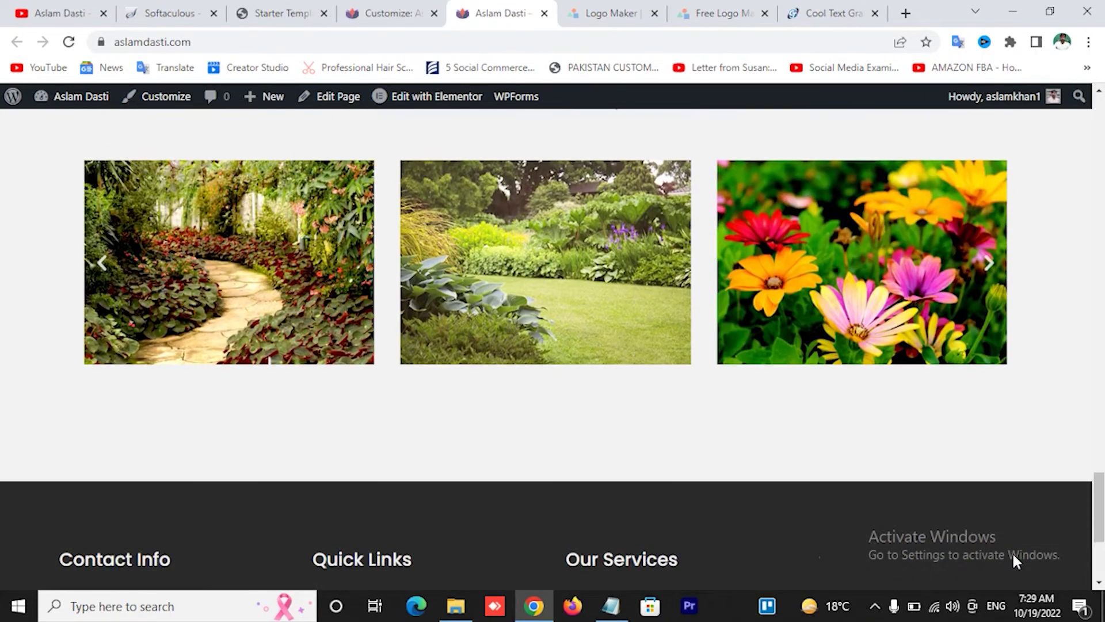
pyautogui.scroll(10, 739, 451)
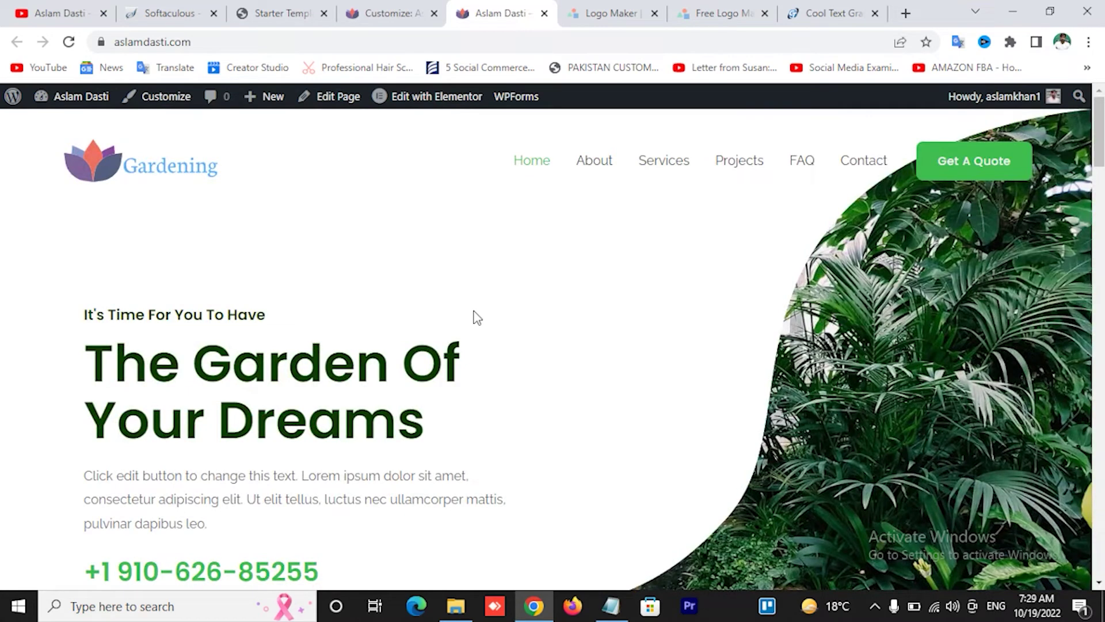
# - Leave the customizer and open the homepage for editing with Elementor
pyautogui.click(281, 11)
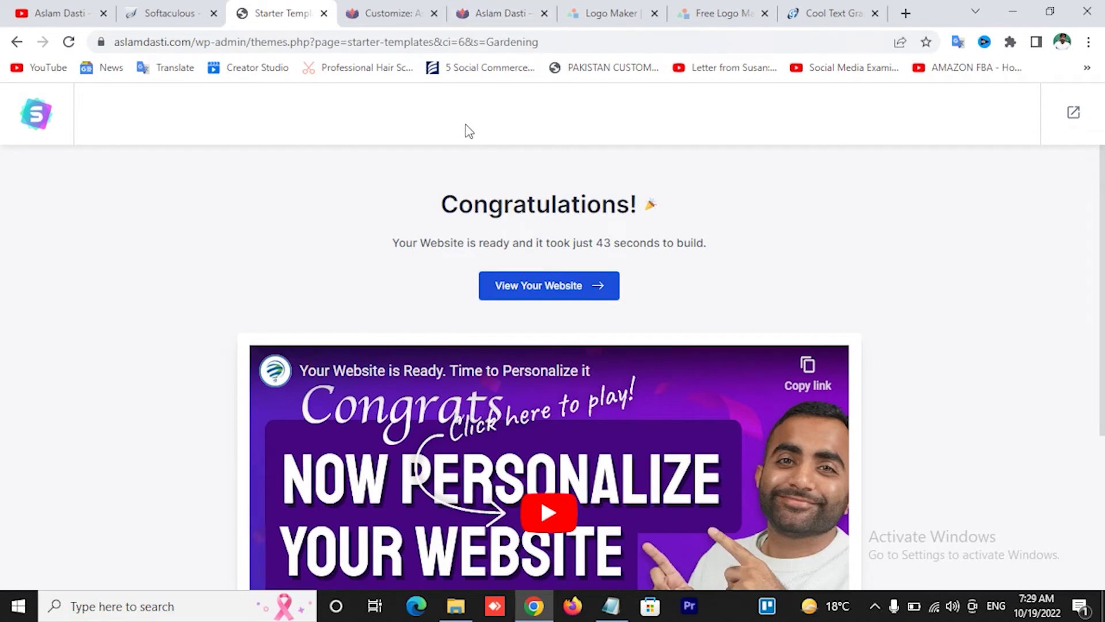
pyautogui.click(403, 11)
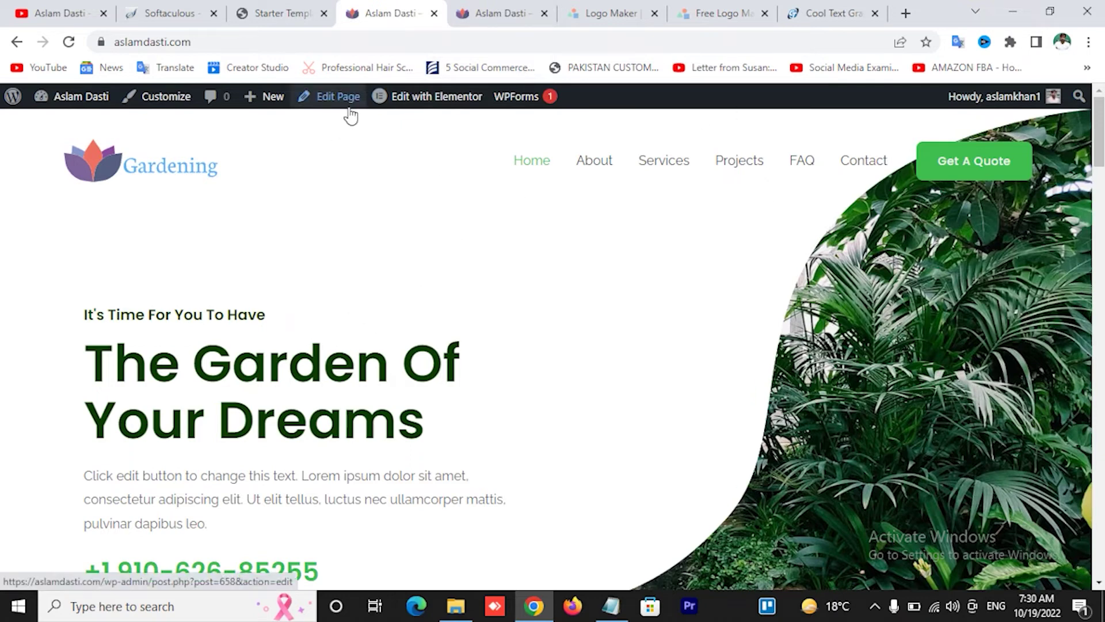
pyautogui.moveTo(424, 101)
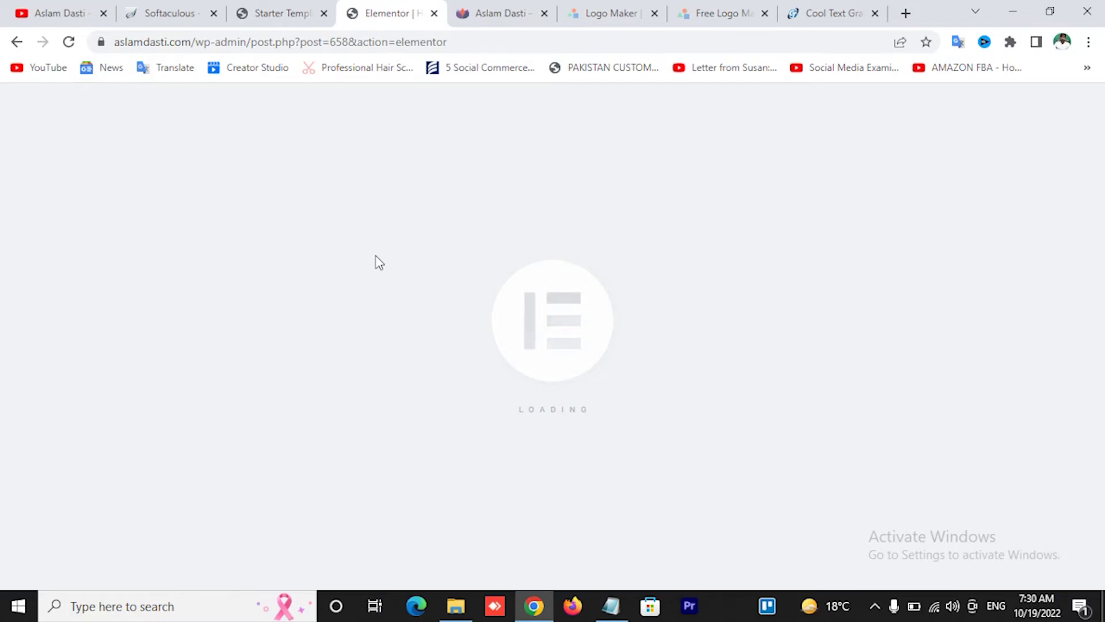
pyautogui.click(499, 16)
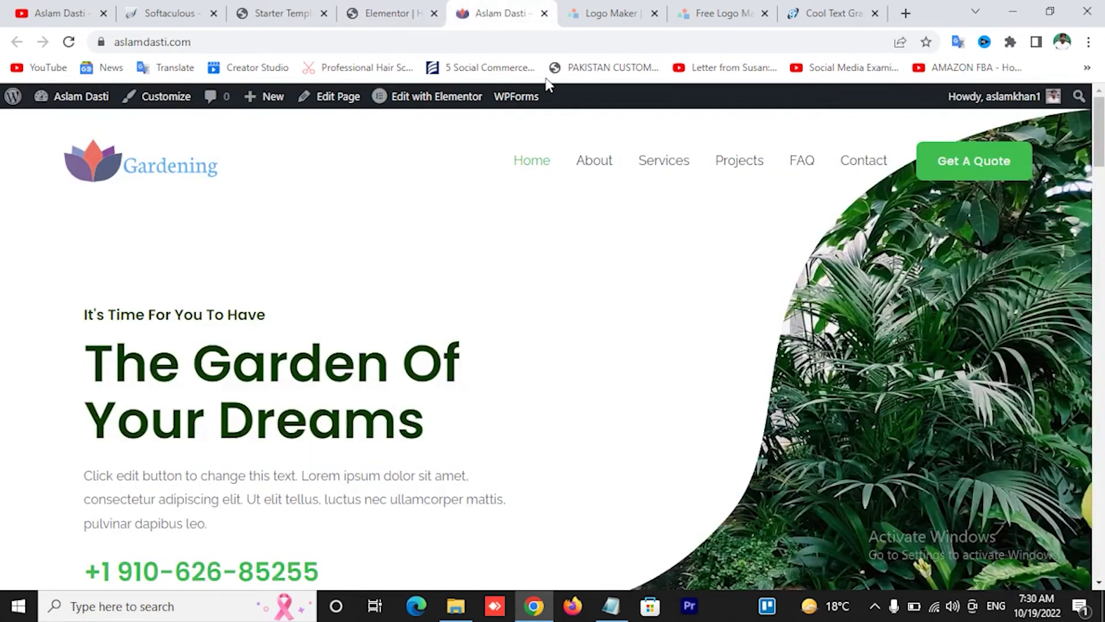
pyautogui.scroll(-12, 339, 354)
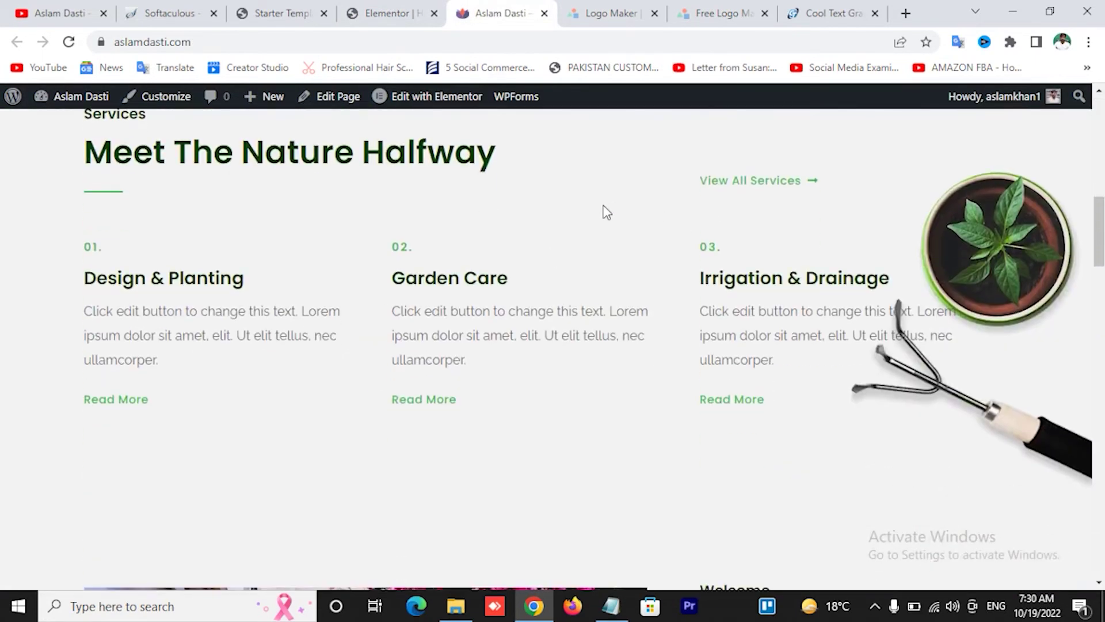
pyautogui.scroll(12, 463, 298)
pyautogui.click(388, 13)
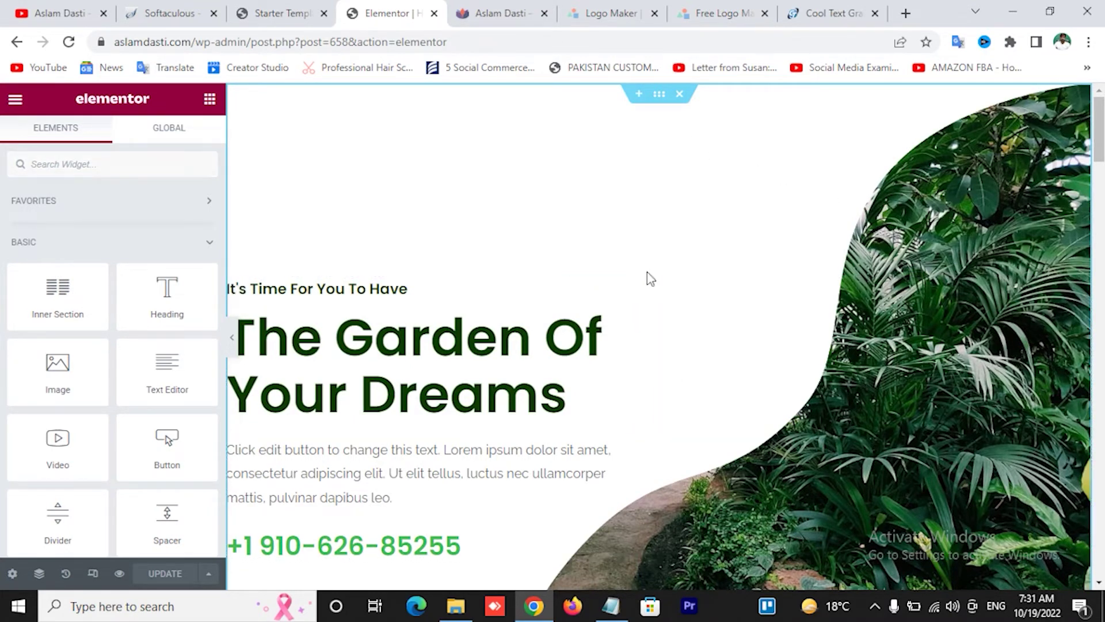
# - Select the hero section's small heading and its main heading in turn and review their title settings
pyautogui.click(347, 294)
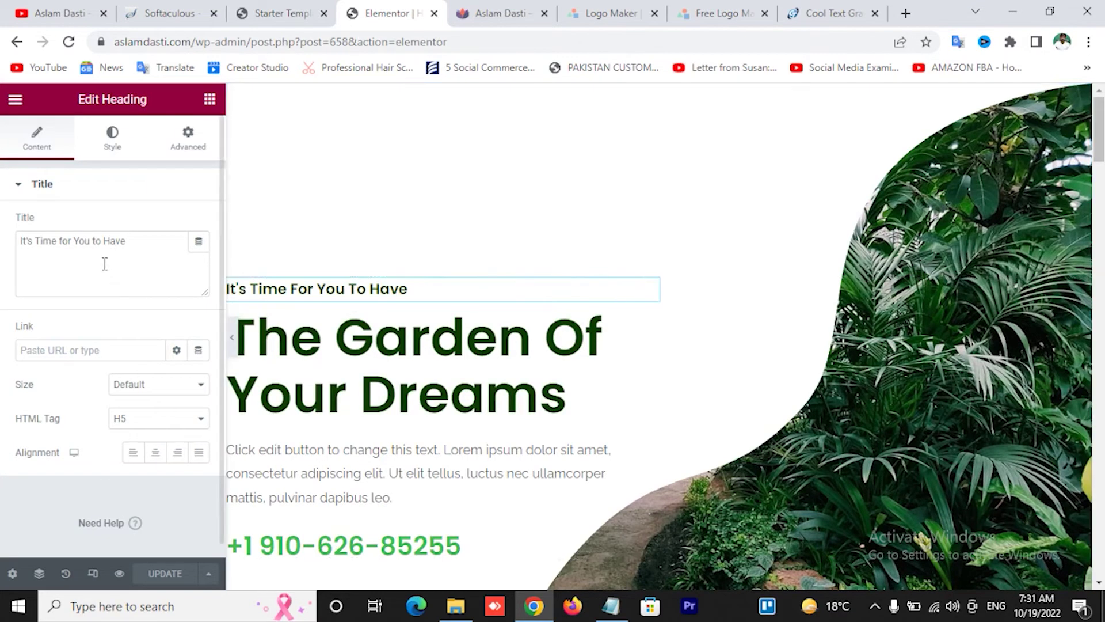
pyautogui.click(82, 244)
pyautogui.click(272, 322)
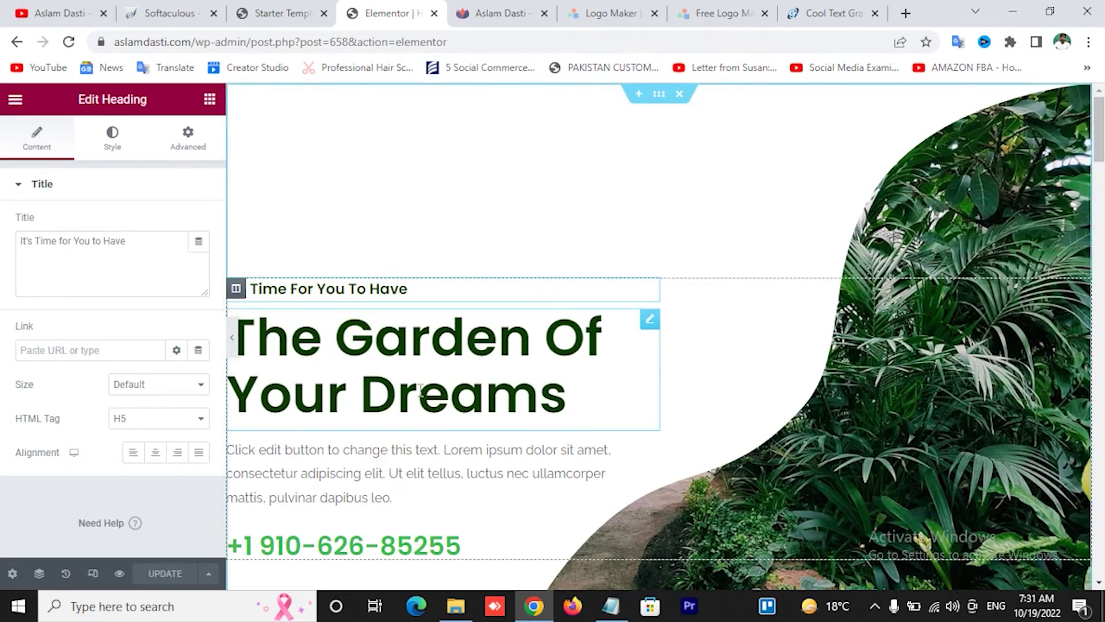
pyautogui.scroll(-3, 683, 358)
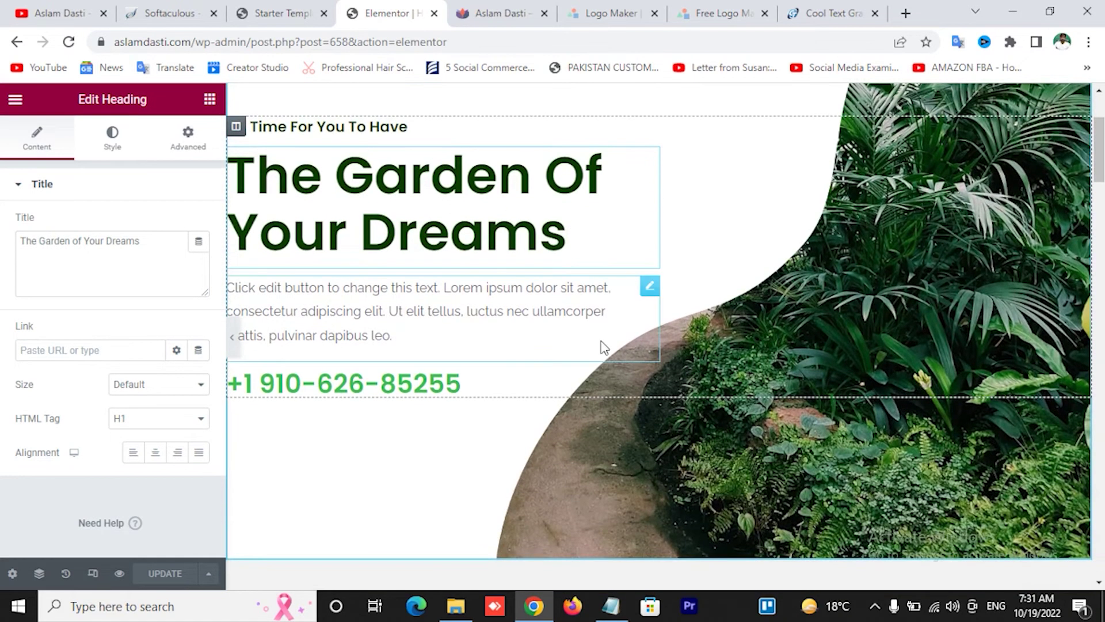